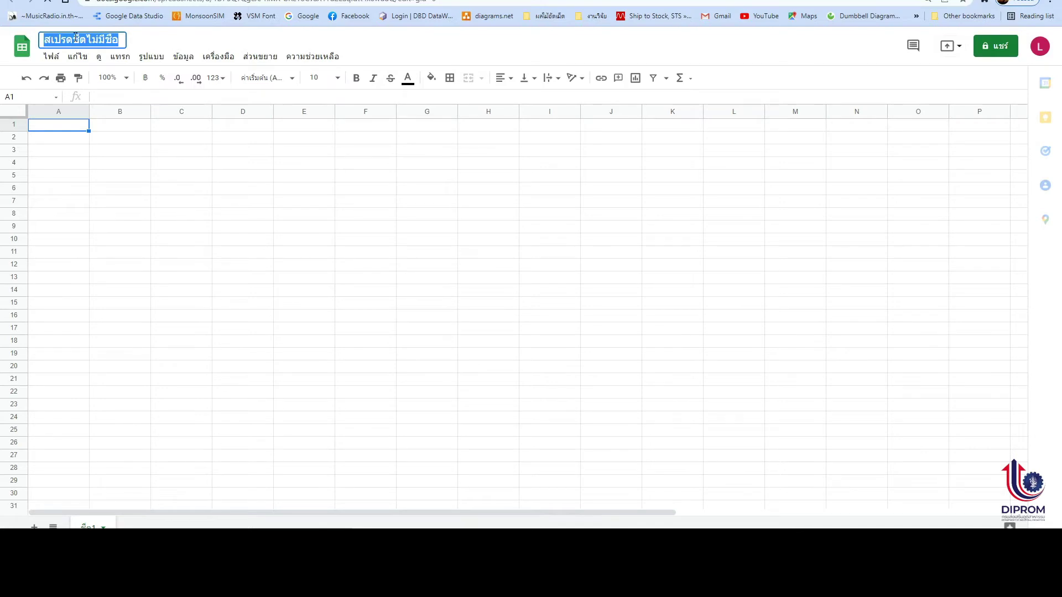
# - Rename the spreadsheet to "แดนดารูญ ข้อมูลการใช้รถ 6 ล้อ"
pyautogui.write('แด')
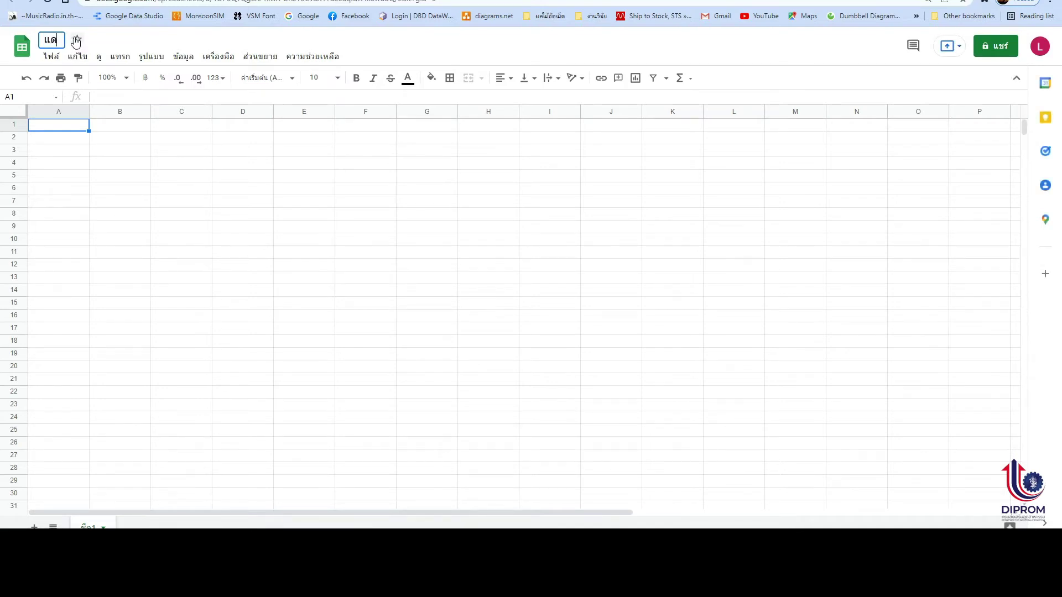
pyautogui.write('นดารูญ ข้อมู')
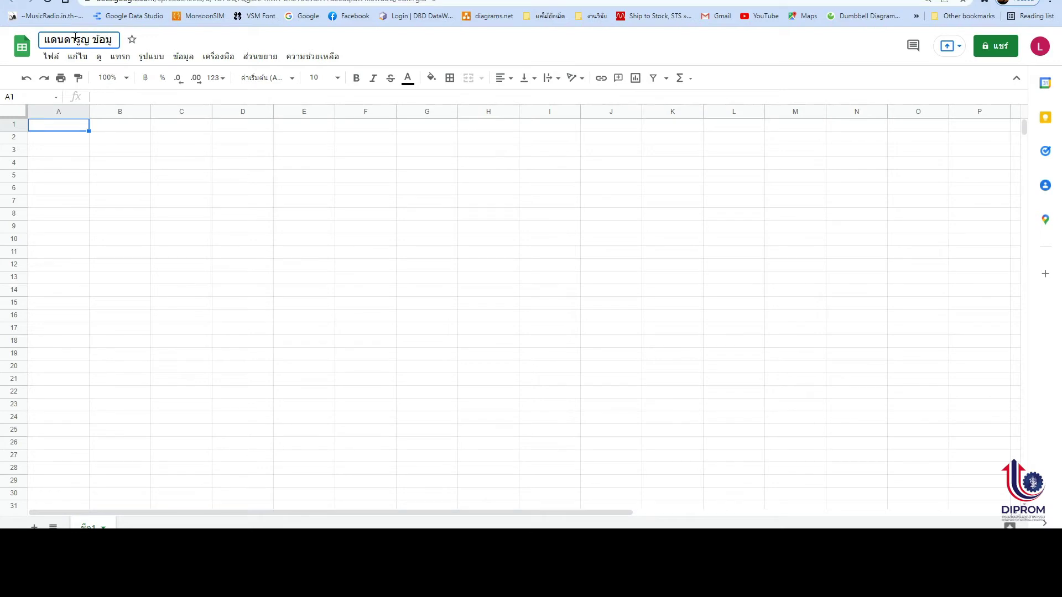
pyautogui.write('ลการใช้รถ 6 ล้อ')
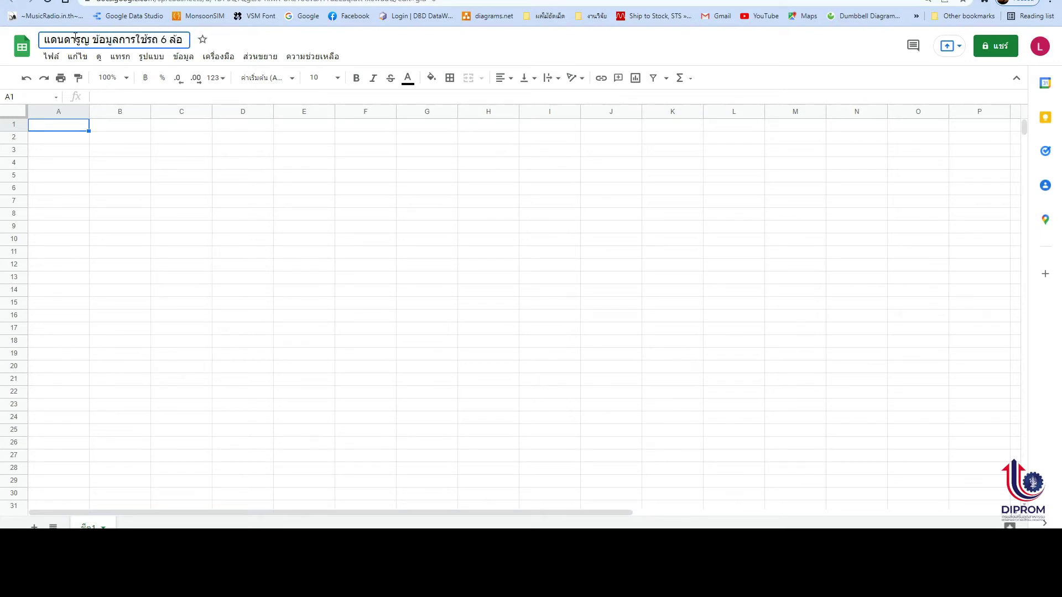
pyautogui.click(197, 181)
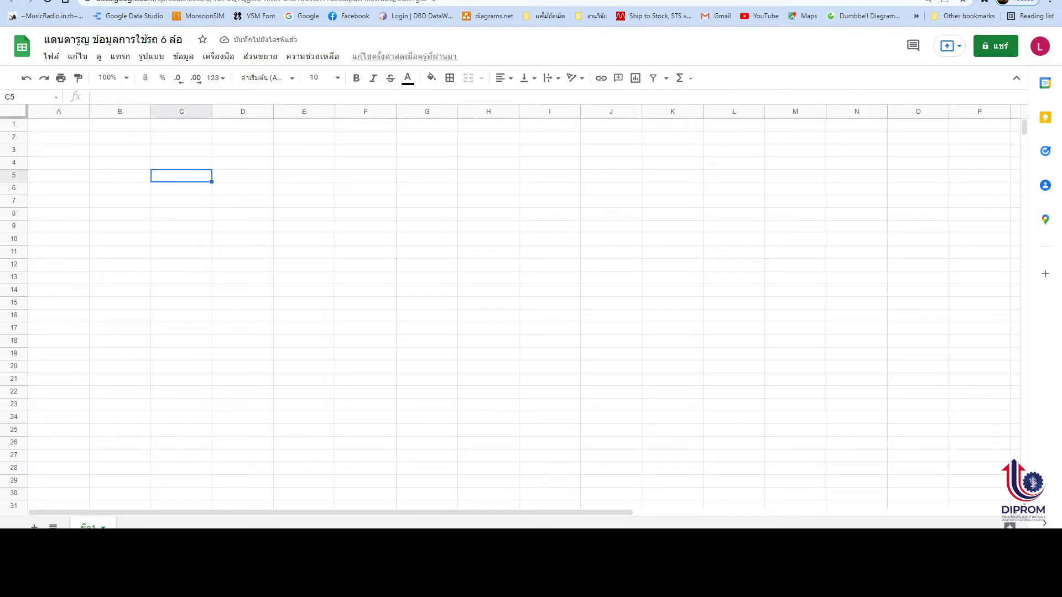
# - Paste the copied row of column headings into the sheet starting at cell A1
pyautogui.click(54, 126)
pyautogui.rightClick(54, 127)
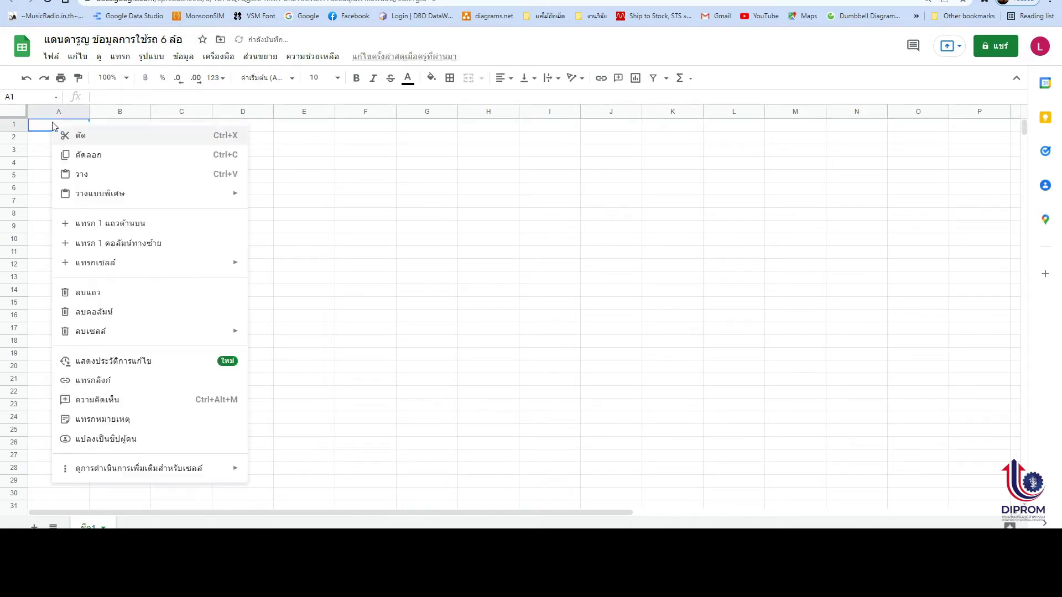
pyautogui.click(92, 171)
pyautogui.click(575, 228)
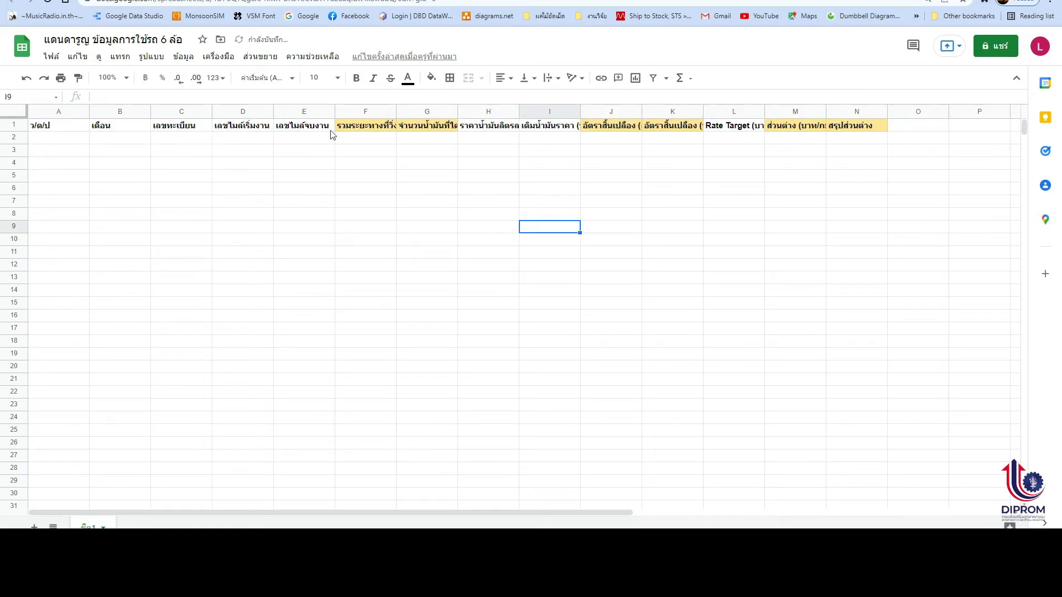
# - Set the fill colour of the entire sheet to white
pyautogui.click(19, 109)
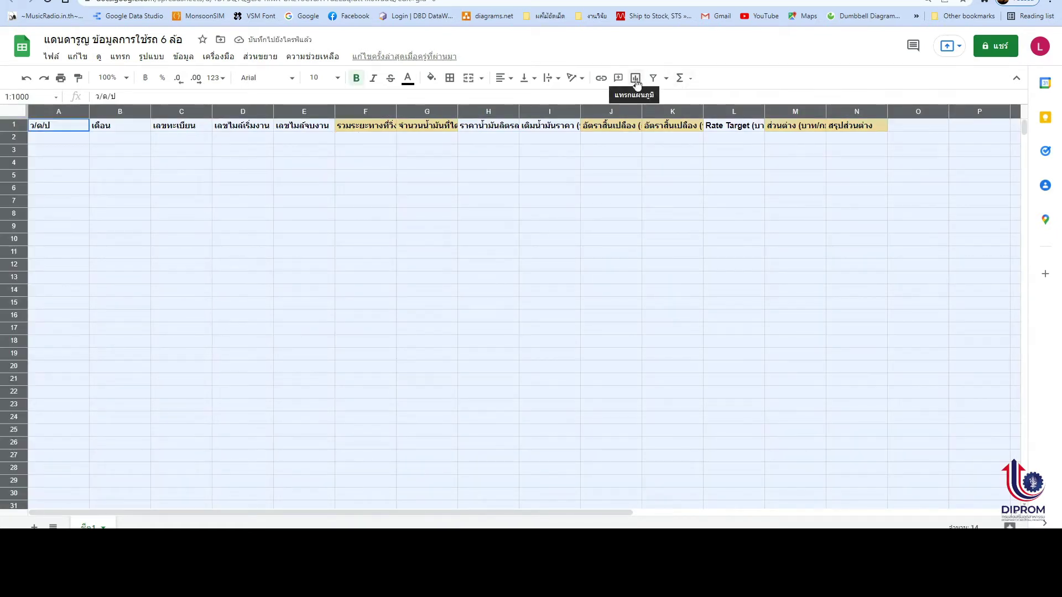
pyautogui.click(430, 77)
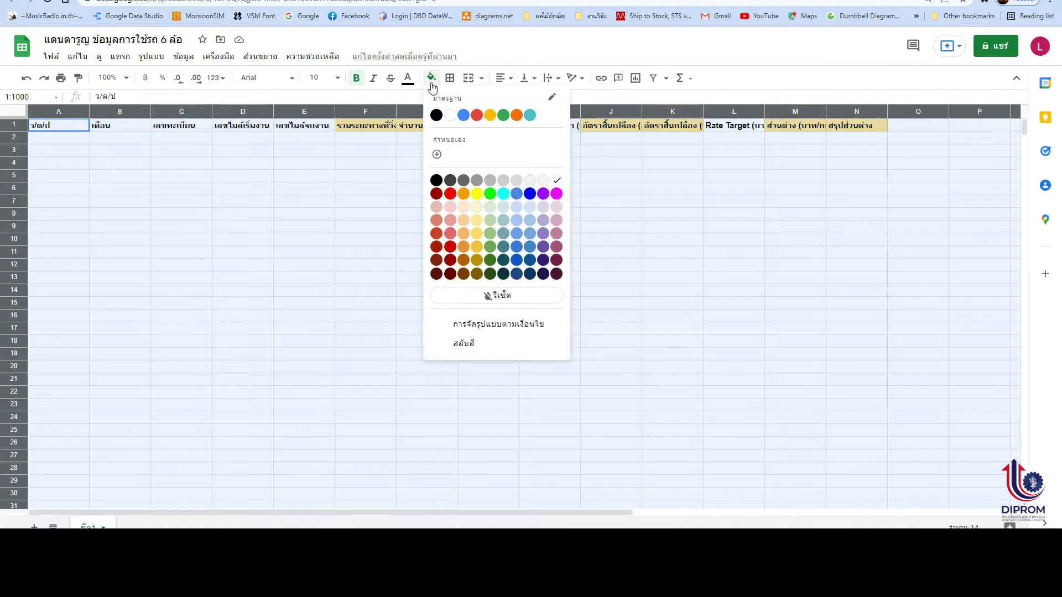
pyautogui.click(449, 114)
pyautogui.click(403, 188)
# - Examine the headings in row 1, from the date in column A to the difference summary in column N
pyautogui.click(55, 126)
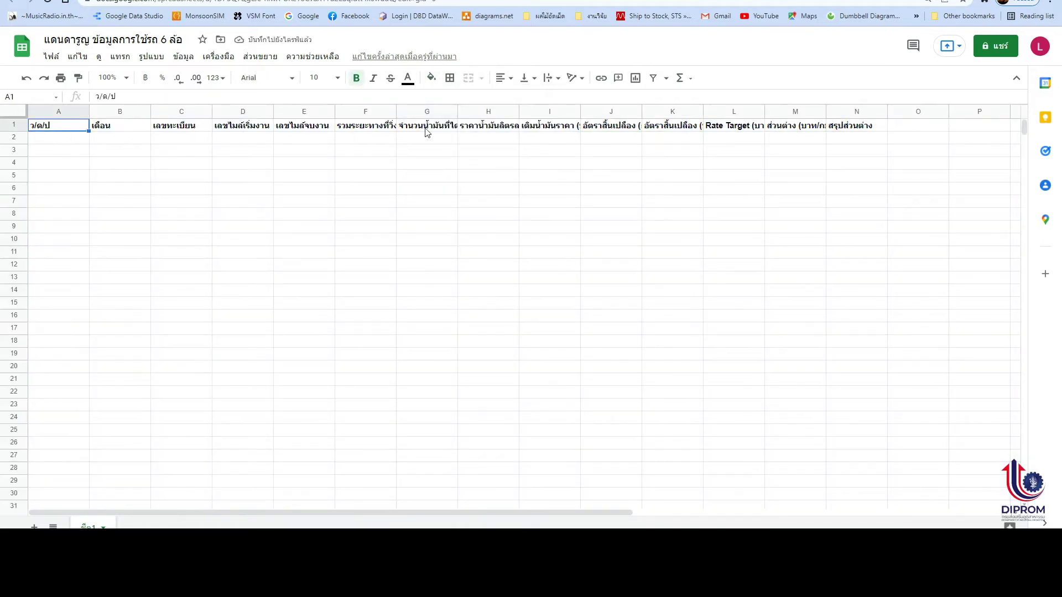
pyautogui.click(488, 135)
pyautogui.click(570, 135)
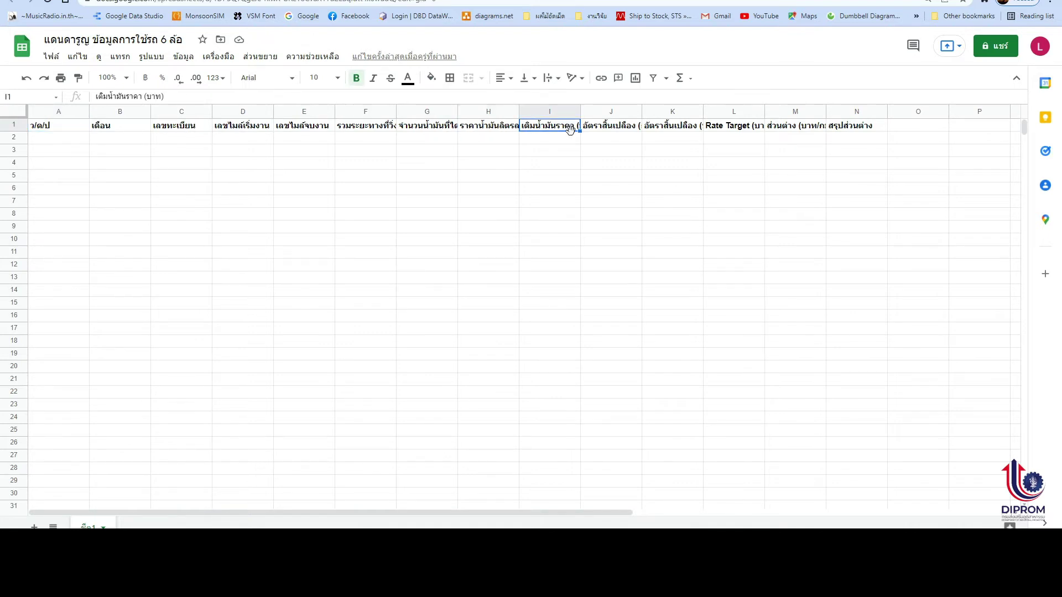
pyautogui.click(625, 135)
pyautogui.click(676, 133)
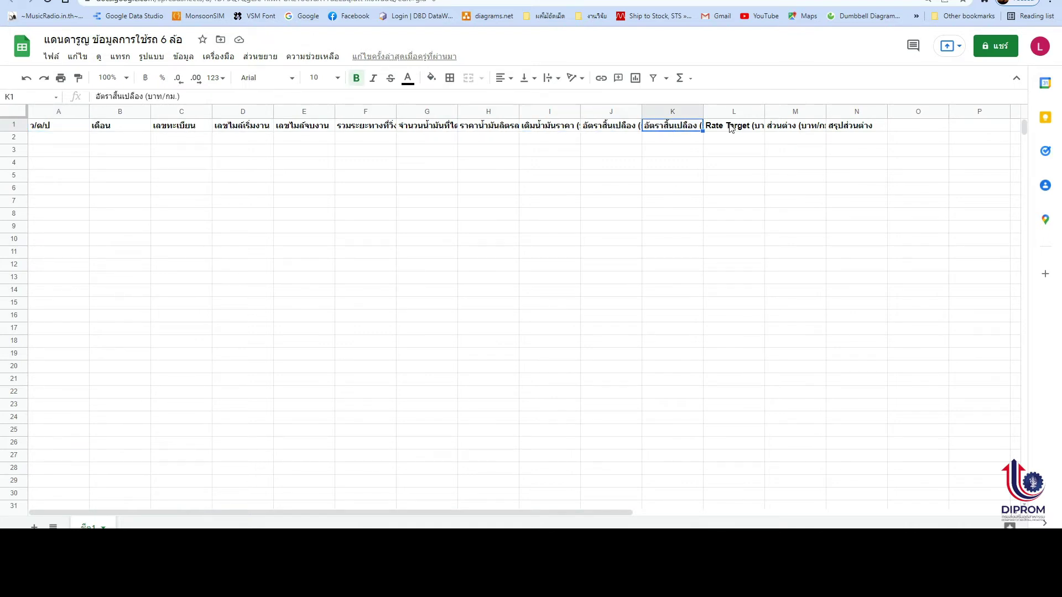
pyautogui.click(730, 129)
pyautogui.click(797, 132)
pyautogui.click(851, 133)
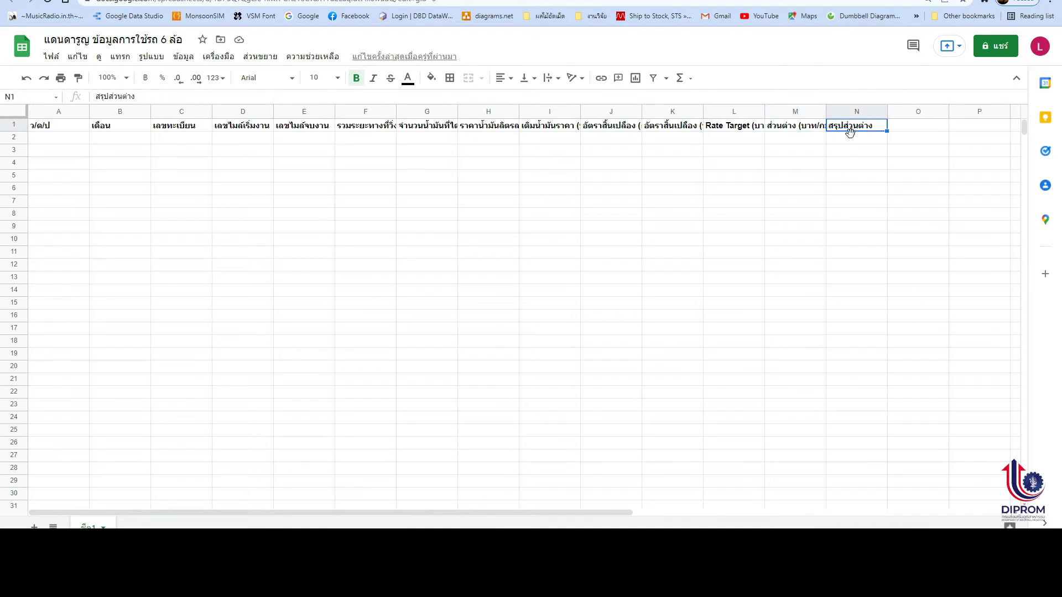
pyautogui.click(440, 180)
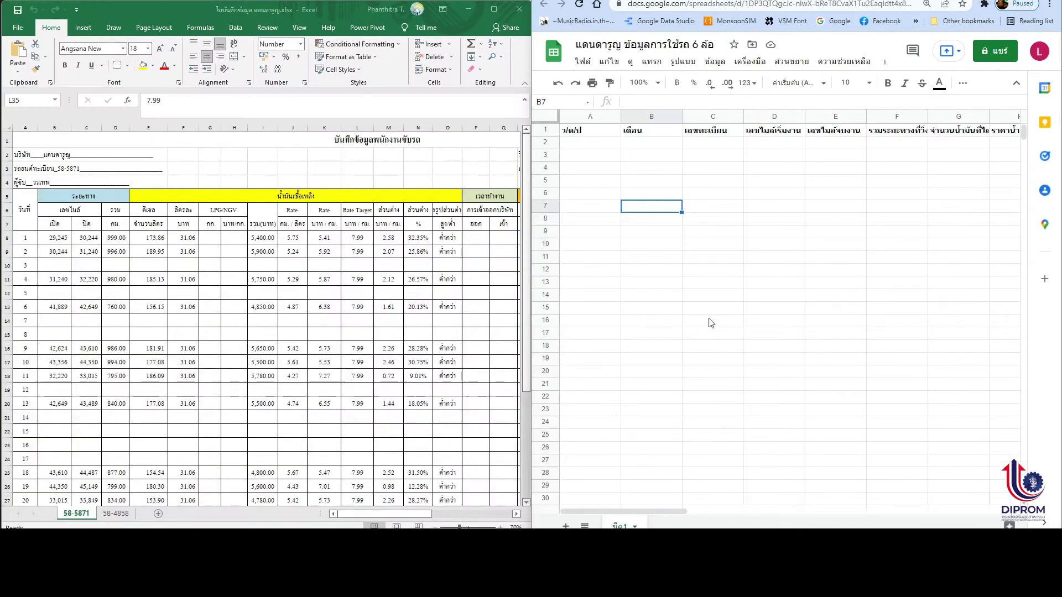
pyautogui.click(689, 299)
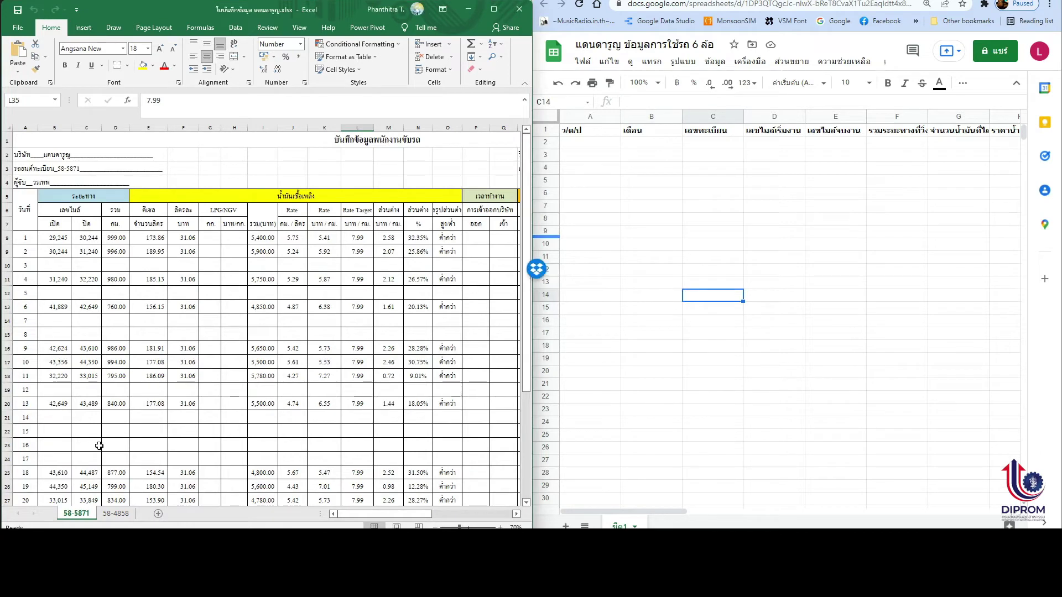
pyautogui.click(829, 248)
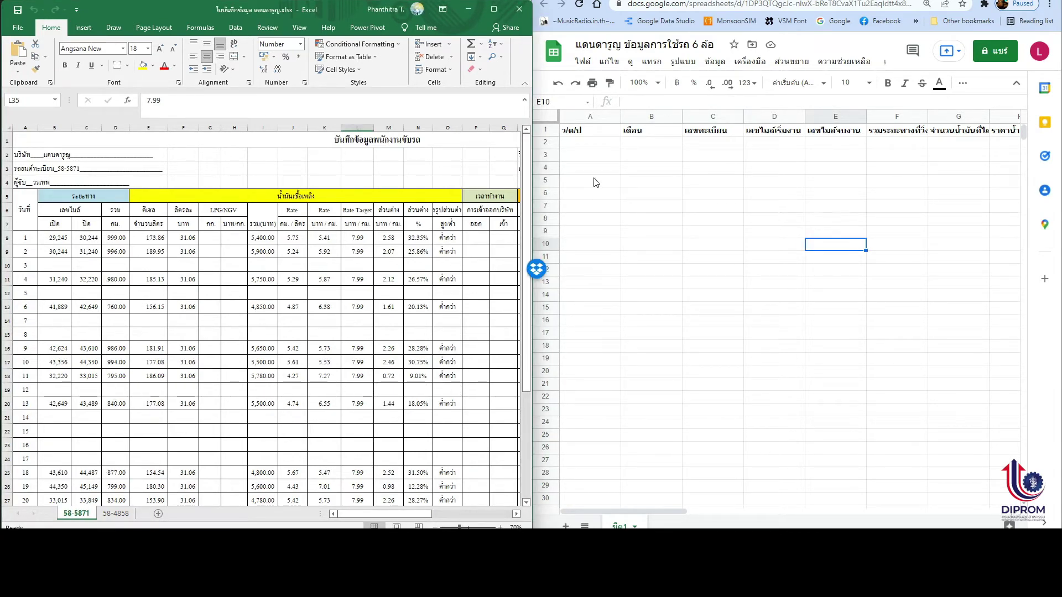
# - Enter the date 1/1/2022 in A2 and fill the date series down to A3
pyautogui.click(588, 143)
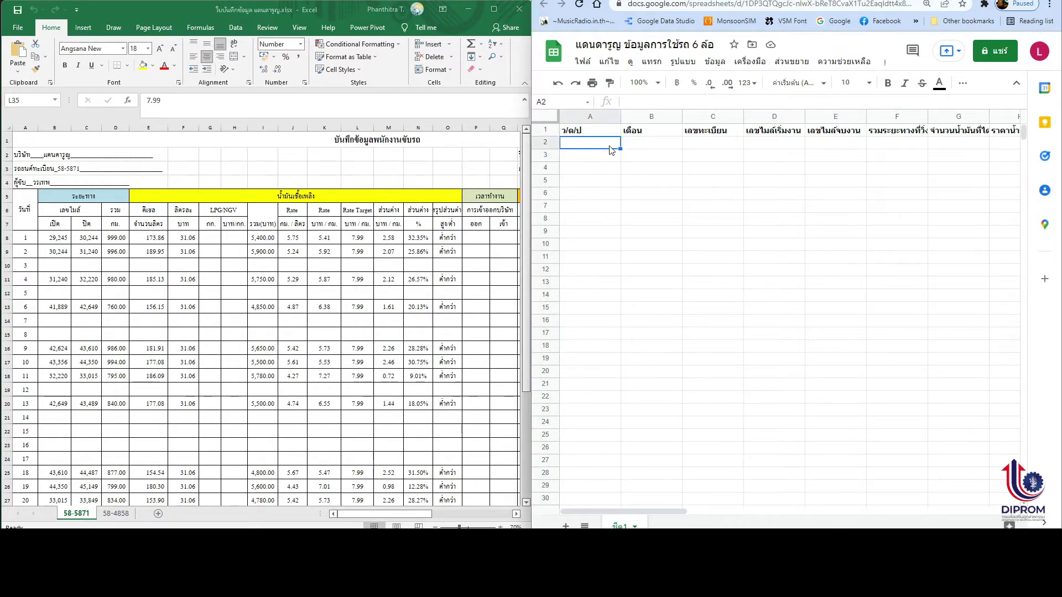
pyautogui.write('1/1/2022')
pyautogui.press('Return')
pyautogui.press('Up')
pyautogui.moveTo(621, 149); pyautogui.dragTo(621, 161)
# - Enter "มกราคม" as the month in B2 and copy it to B3
pyautogui.click(647, 142)
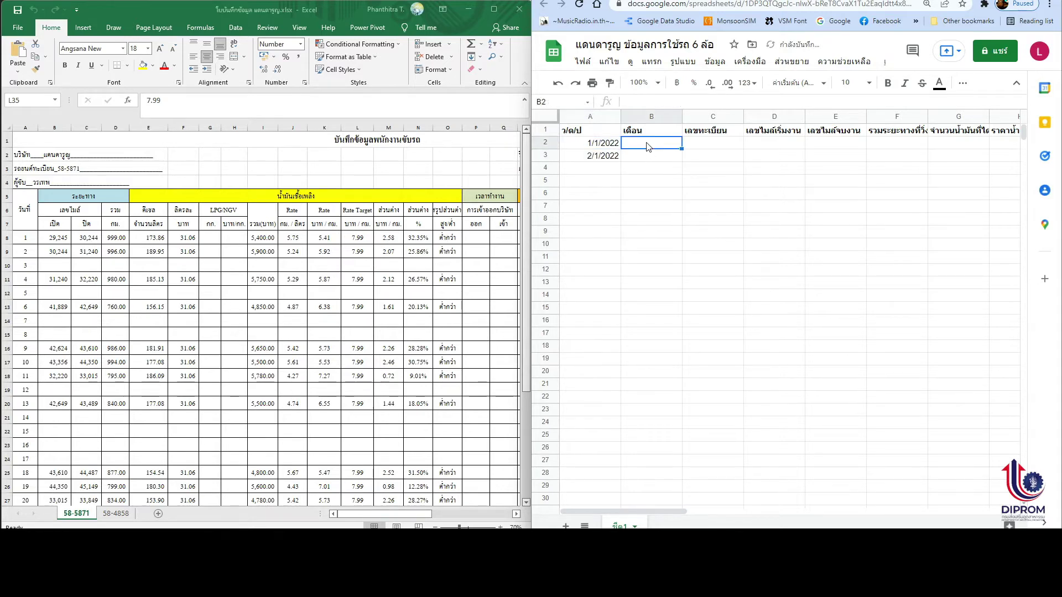
pyautogui.write('มกราคม')
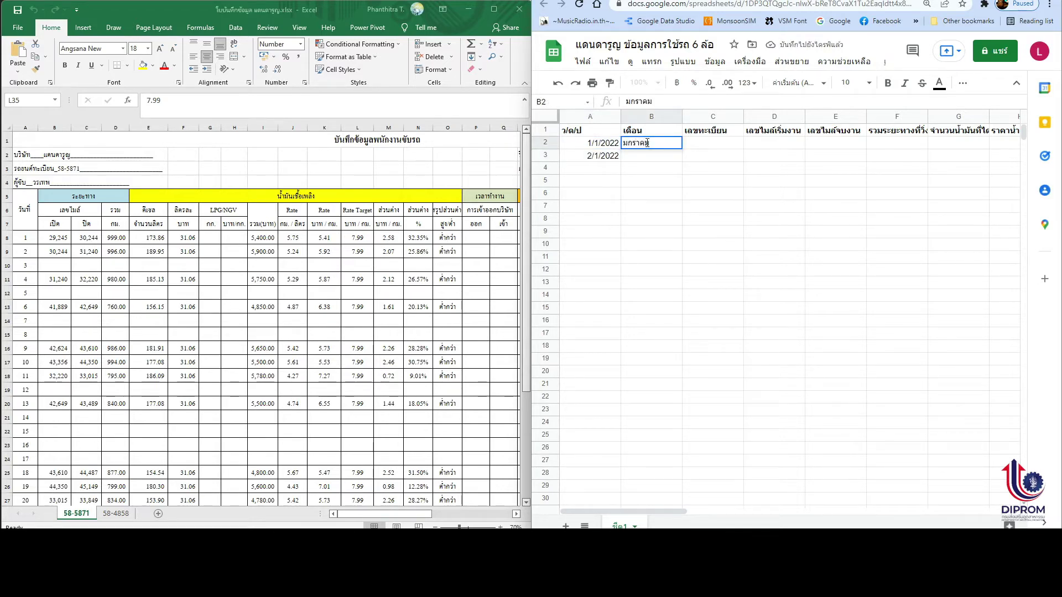
pyautogui.press('Return')
pyautogui.press('Up')
pyautogui.hotkey('ctrl', 'c')
pyautogui.press('Down')
pyautogui.hotkey('ctrl', 'v')
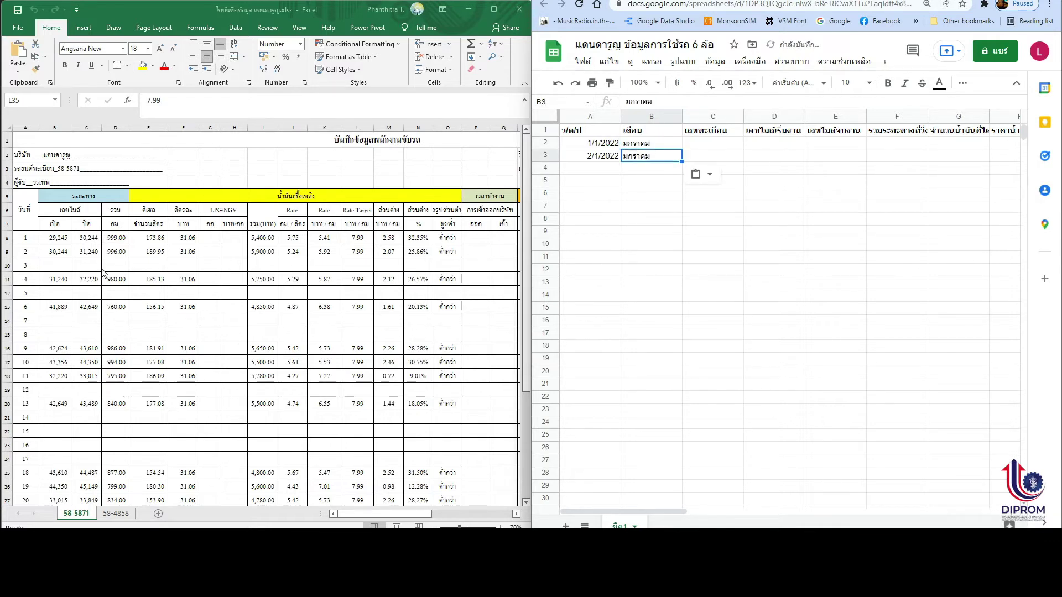
# - Copy only the vehicle registration number from cell A3 of the Excel workbook into C2 and C3 of the Google Sheet
pyautogui.click(31, 169)
pyautogui.click(200, 99)
pyautogui.moveTo(197, 99); pyautogui.dragTo(226, 100)
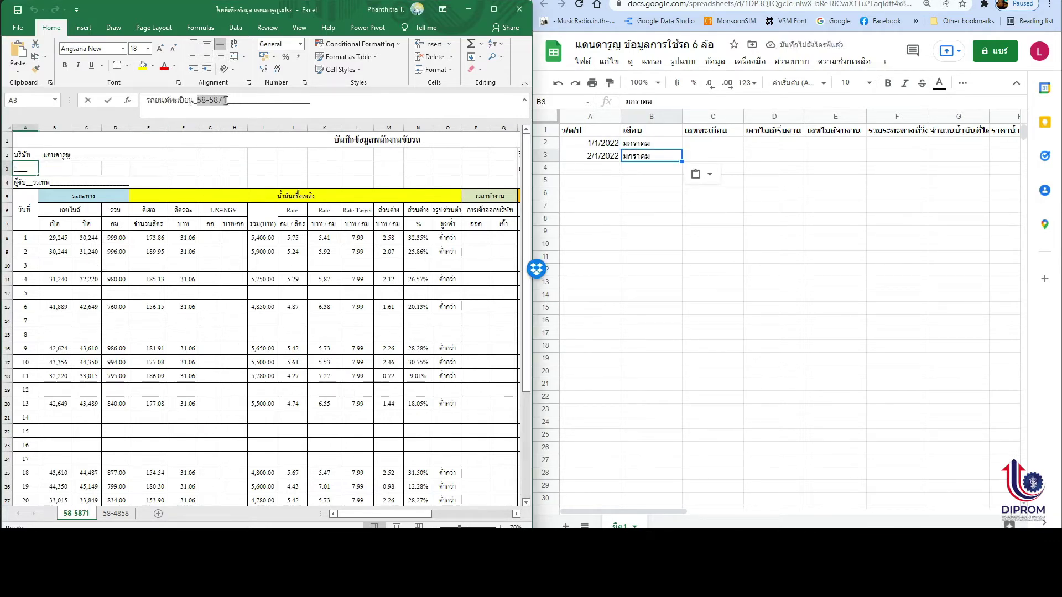
pyautogui.click(696, 173)
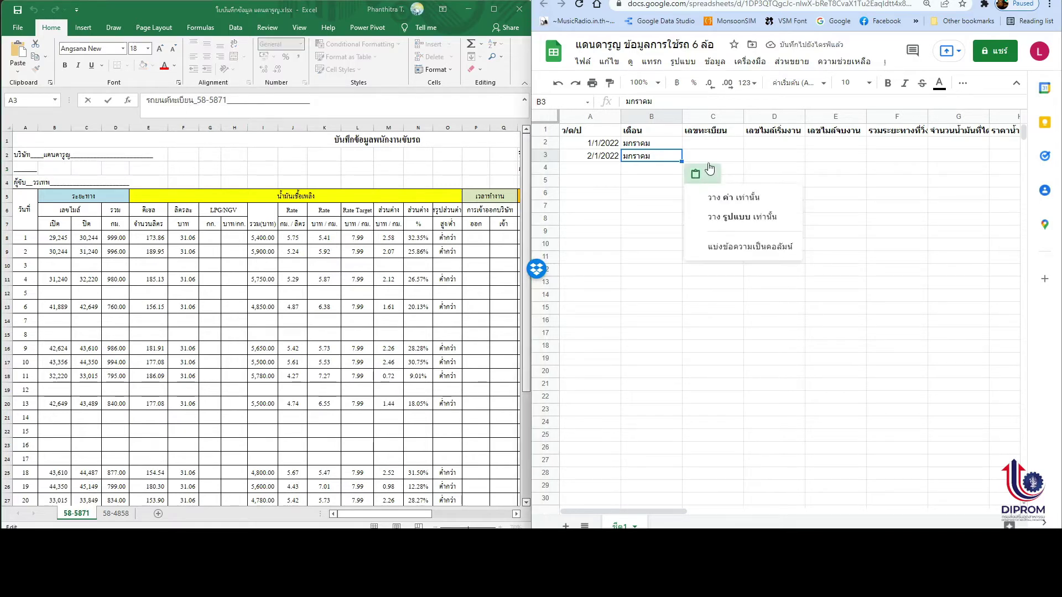
pyautogui.click(712, 145)
pyautogui.hotkey('ctrl', 'v')
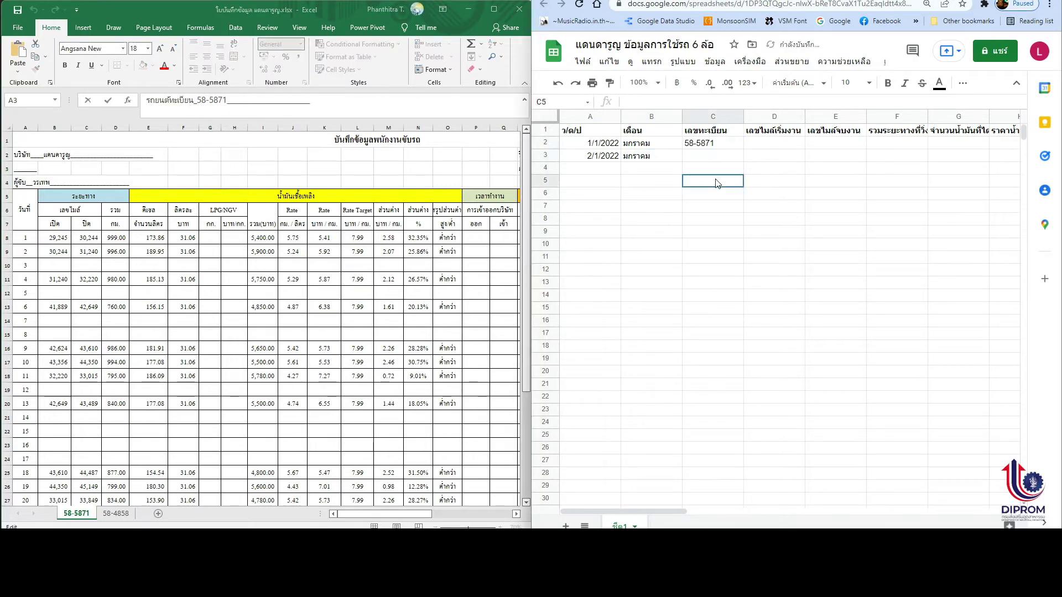
pyautogui.click(724, 157)
pyautogui.hotkey('ctrl', 'v')
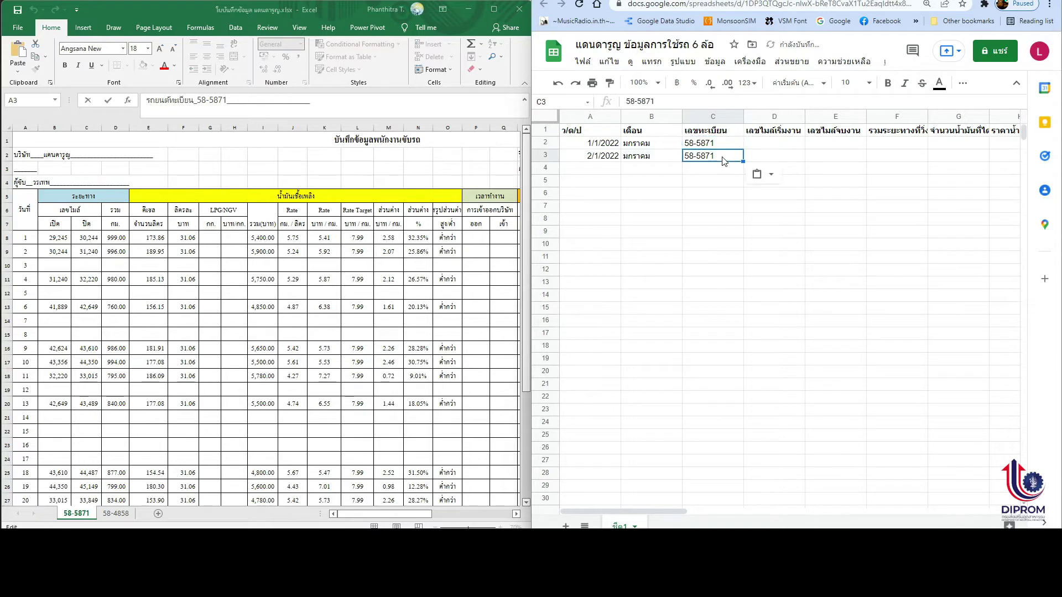
# - Copy the start mileage, end mileage and distance for days 1 and 2 (B8:D9) from Excel into D2:F3 of the Google Sheet
pyautogui.hotkey('alt', 'Tab')
pyautogui.moveTo(58, 239); pyautogui.dragTo(118, 252)
pyautogui.hotkey('ctrl', 'c')
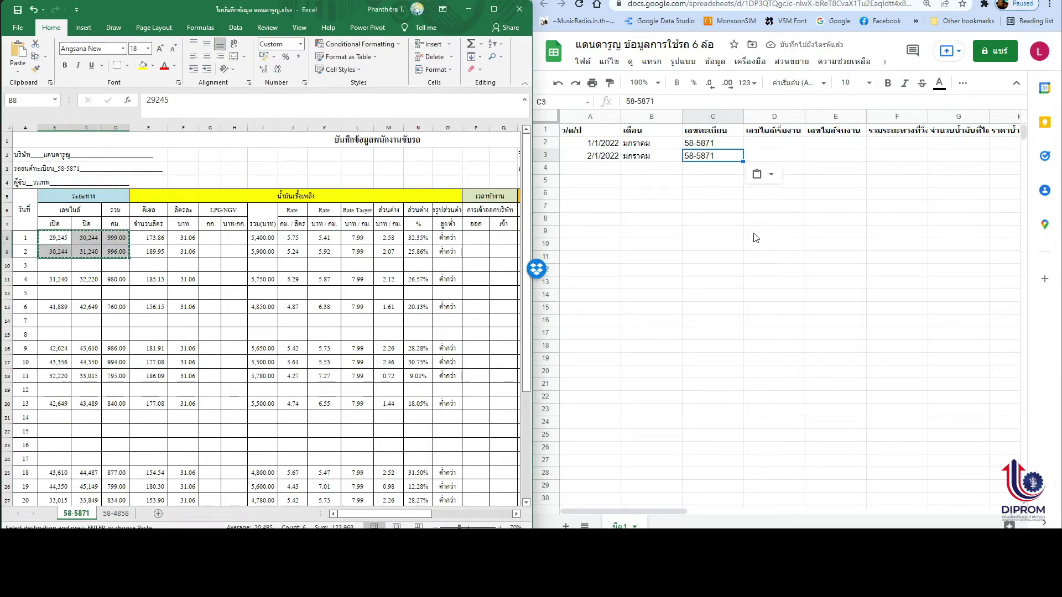
pyautogui.click(776, 144)
pyautogui.hotkey('ctrl', 'v')
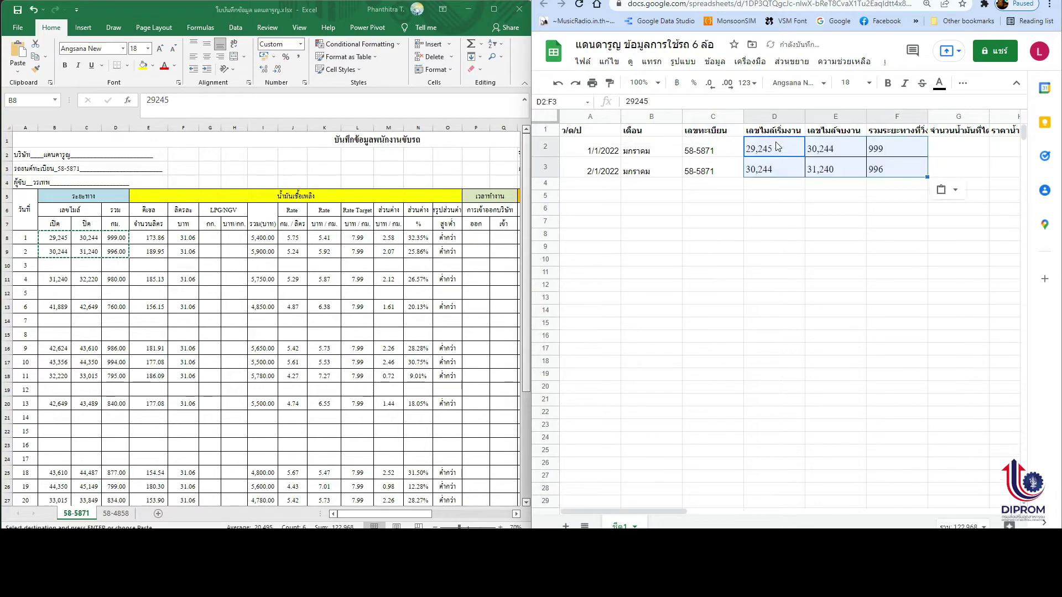
# - Copy the diesel litres and price per litre for days 1 and 2 (E8:F9) from Excel into G2:H3 of the Google Sheet
pyautogui.click(955, 147)
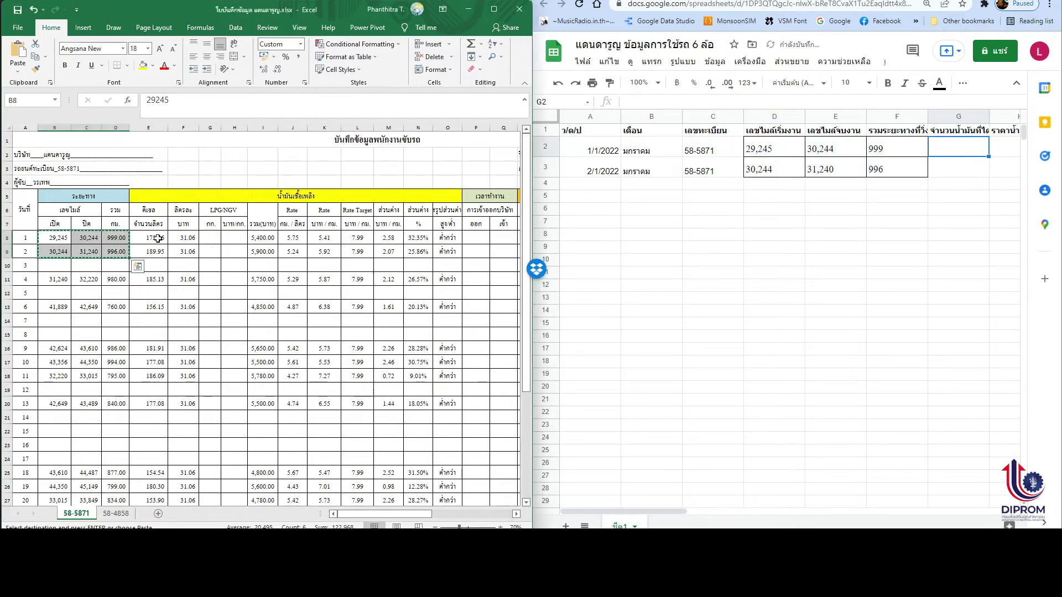
pyautogui.moveTo(148, 238); pyautogui.dragTo(183, 252)
pyautogui.hotkey('ctrl', 'c')
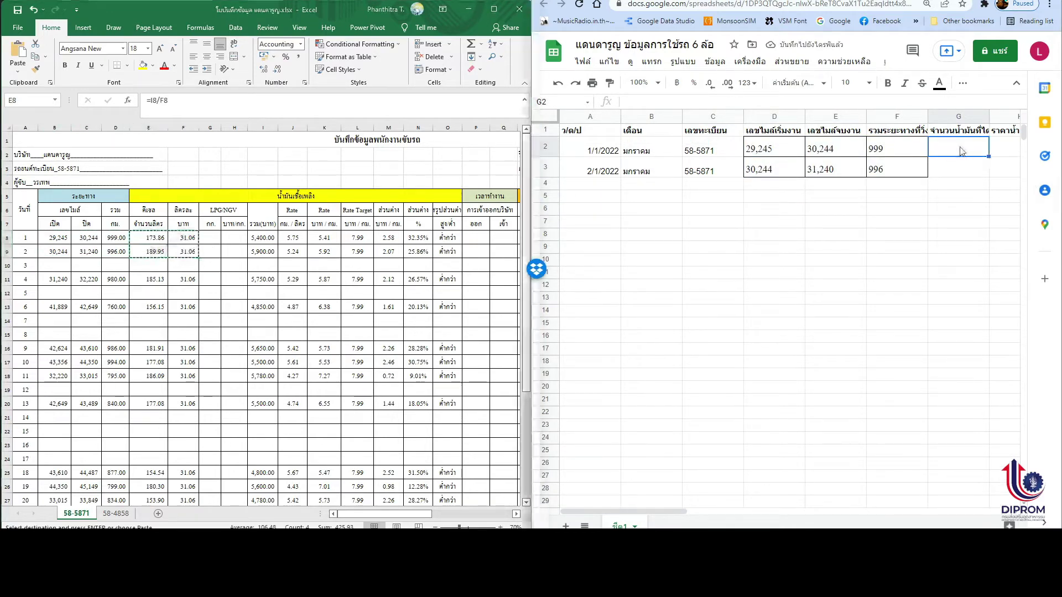
pyautogui.hotkey('ctrl', 'v')
# - Copy the fuel total, rates, target and difference for days 1 and 2 (I8:M9) from Excel into I2:M3 of the Google Sheet
pyautogui.moveTo(664, 509); pyautogui.dragTo(769, 500)
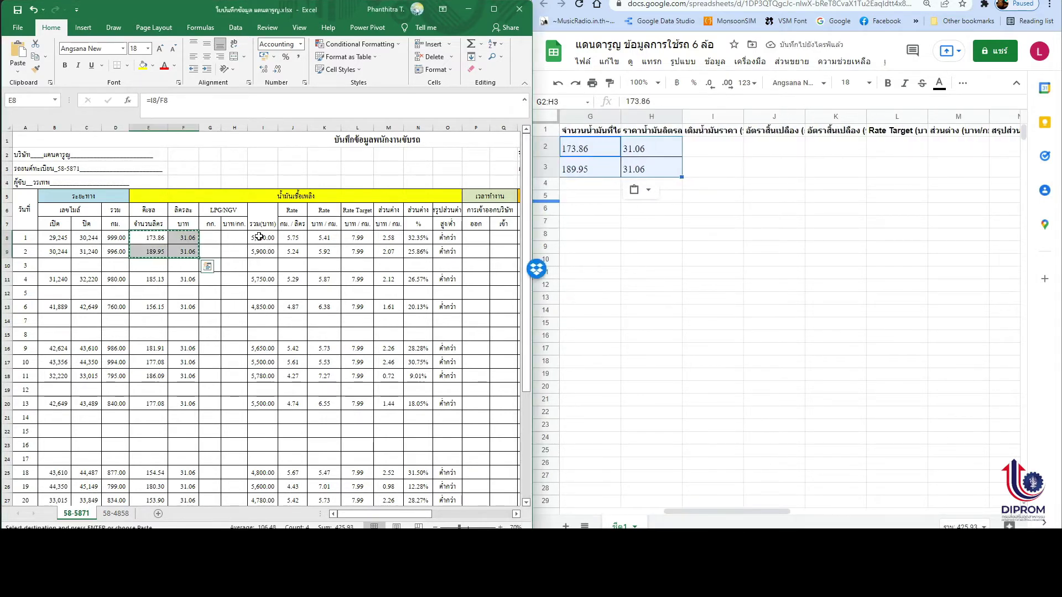
pyautogui.moveTo(261, 238); pyautogui.dragTo(382, 252)
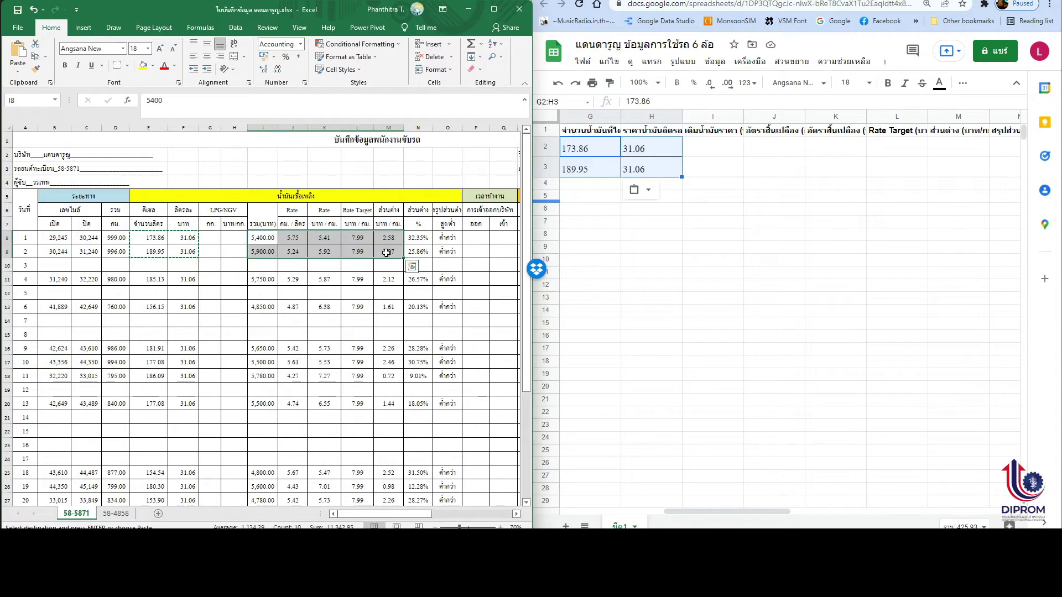
pyautogui.hotkey('ctrl', 'c')
pyautogui.click(835, 196)
pyautogui.click(708, 148)
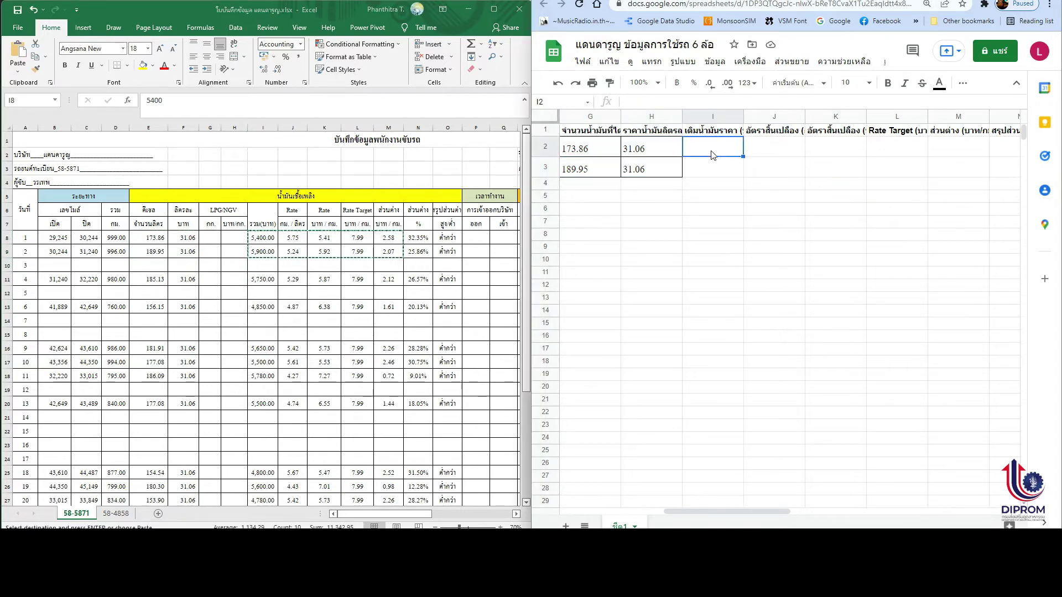
pyautogui.hotkey('ctrl', 'v')
# - Copy the difference summary for days 1 and 2 (O8:O9) from Excel into N2:N3 of the Google Sheet
pyautogui.moveTo(778, 511); pyautogui.dragTo(867, 506)
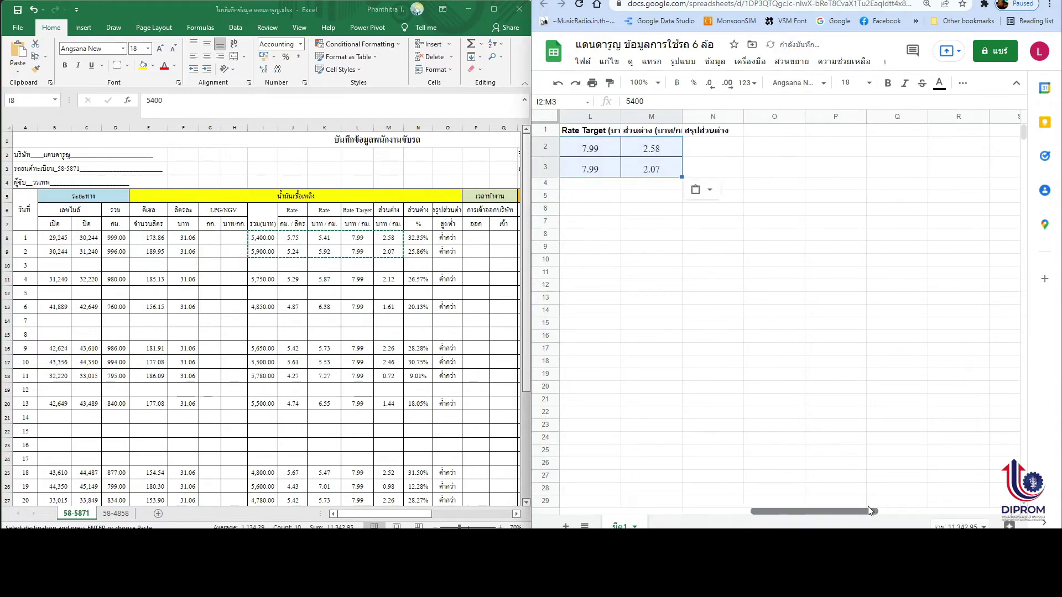
pyautogui.moveTo(445, 238); pyautogui.dragTo(451, 255)
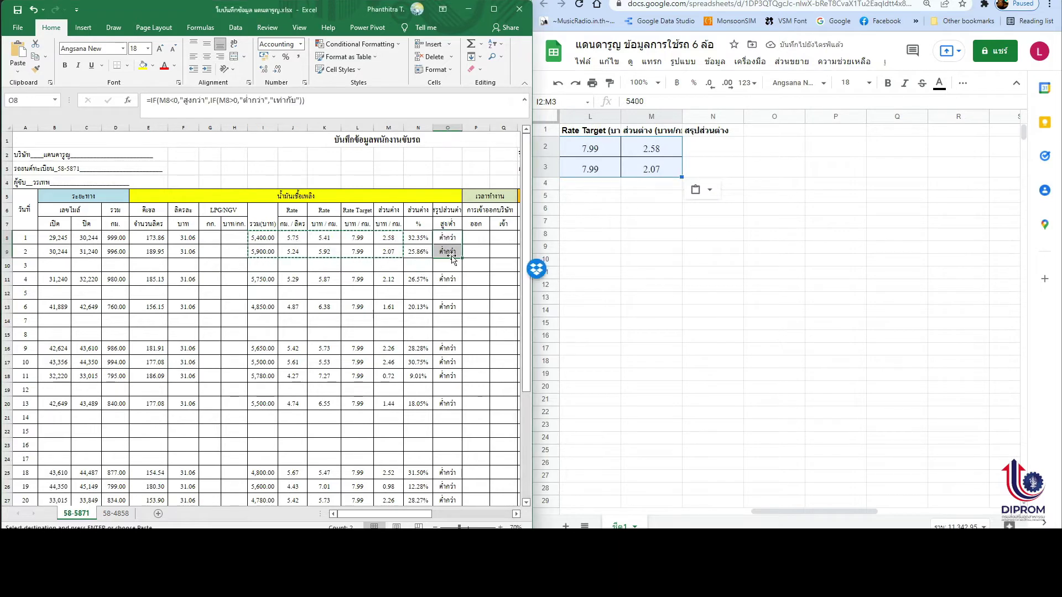
pyautogui.hotkey('ctrl', 'c')
pyautogui.click(713, 152)
pyautogui.hotkey('ctrl', 'v')
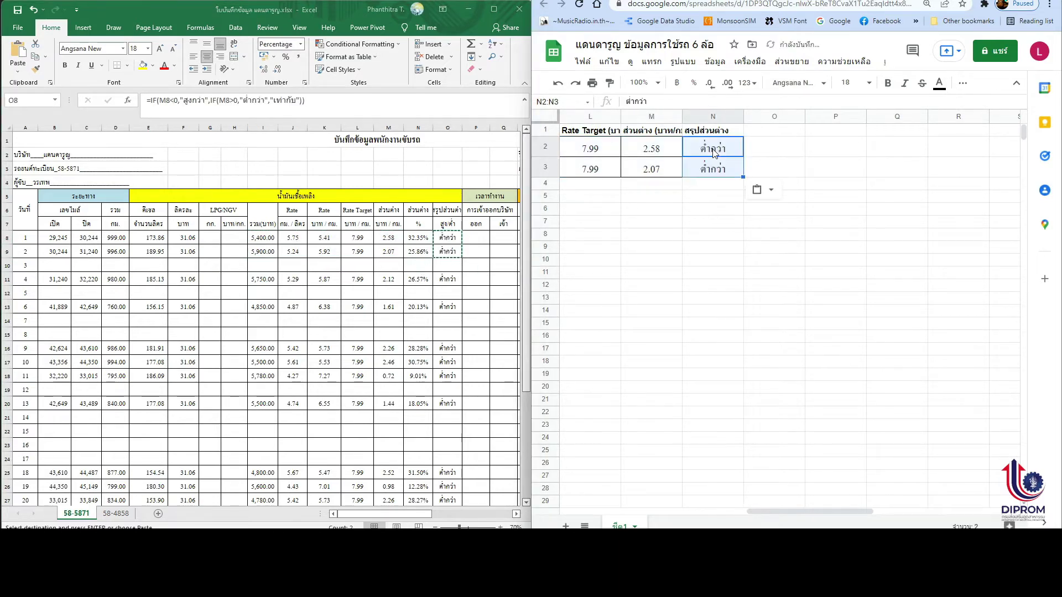
pyautogui.moveTo(813, 511); pyautogui.dragTo(619, 511)
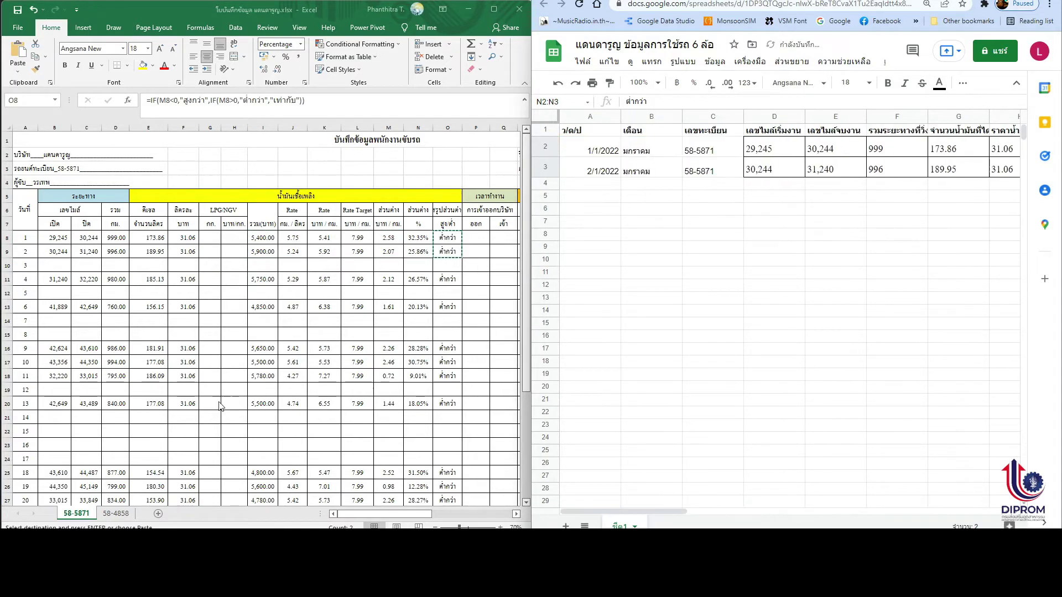
pyautogui.scroll(-5, 178, 318)
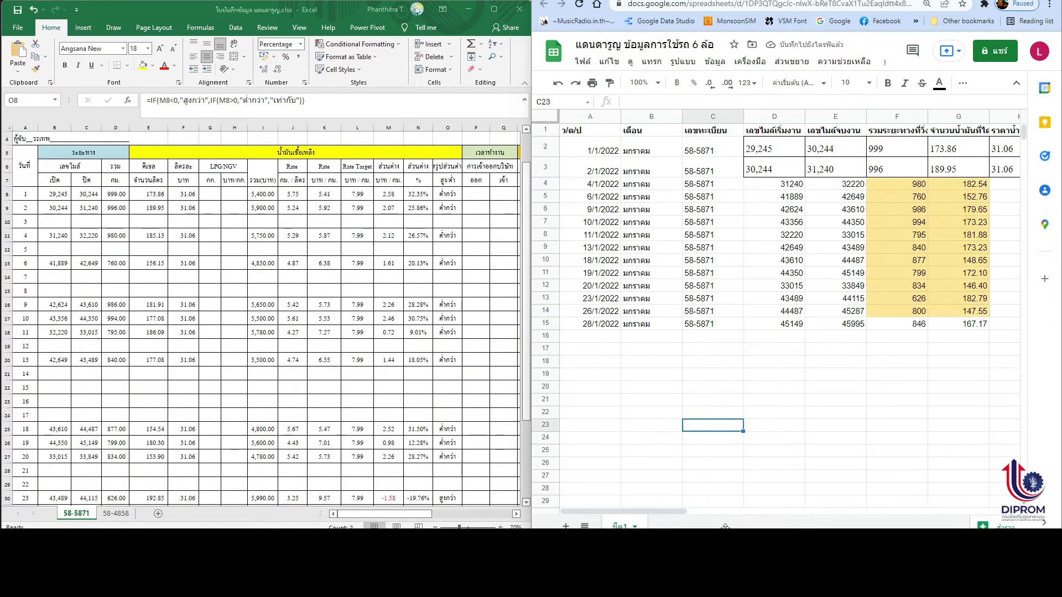
# - Copy the plain formatting of month cell B2 onto D2:N15 in the Google Sheet with Paint format
pyautogui.click(690, 312)
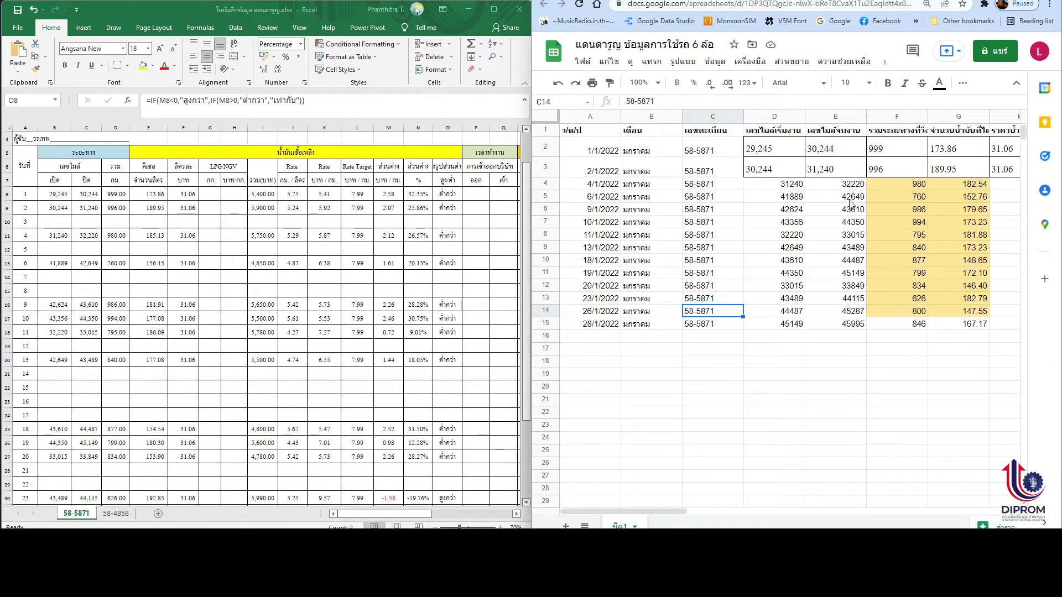
pyautogui.click(654, 151)
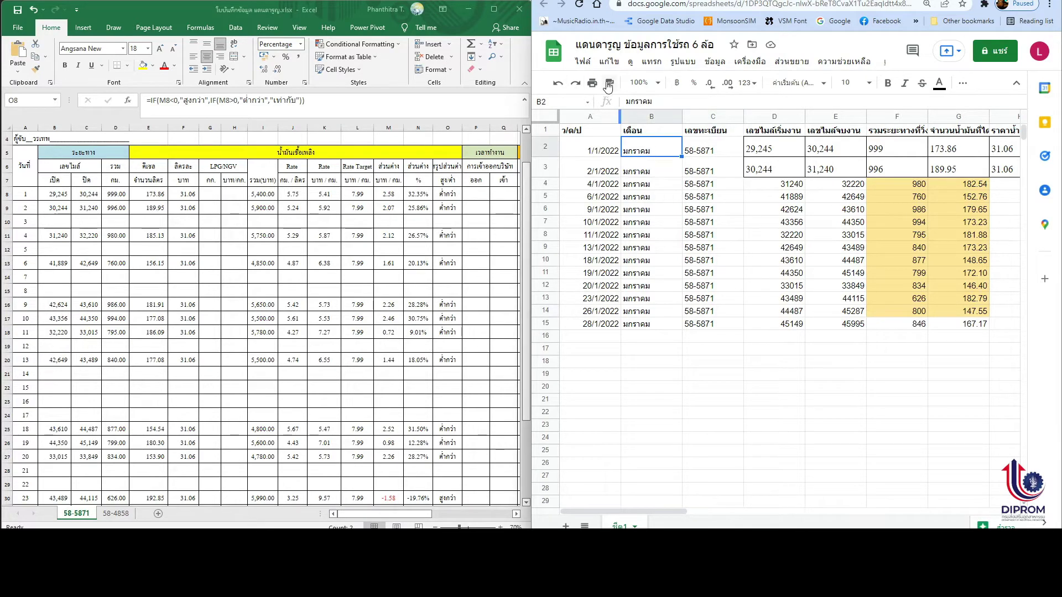
pyautogui.moveTo(767, 139)
pyautogui.mouseDown()
pyautogui.moveTo(933, 244)
pyautogui.moveTo(1017, 332)
pyautogui.moveTo(836, 338)
pyautogui.moveTo(718, 323)
pyautogui.mouseUp()
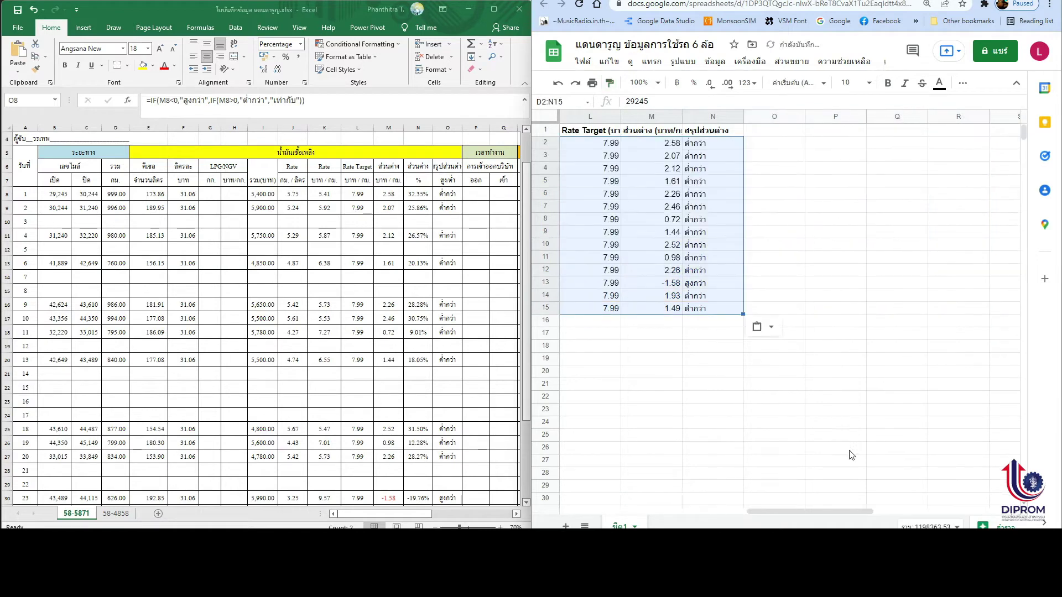
pyautogui.moveTo(829, 510); pyautogui.dragTo(644, 509)
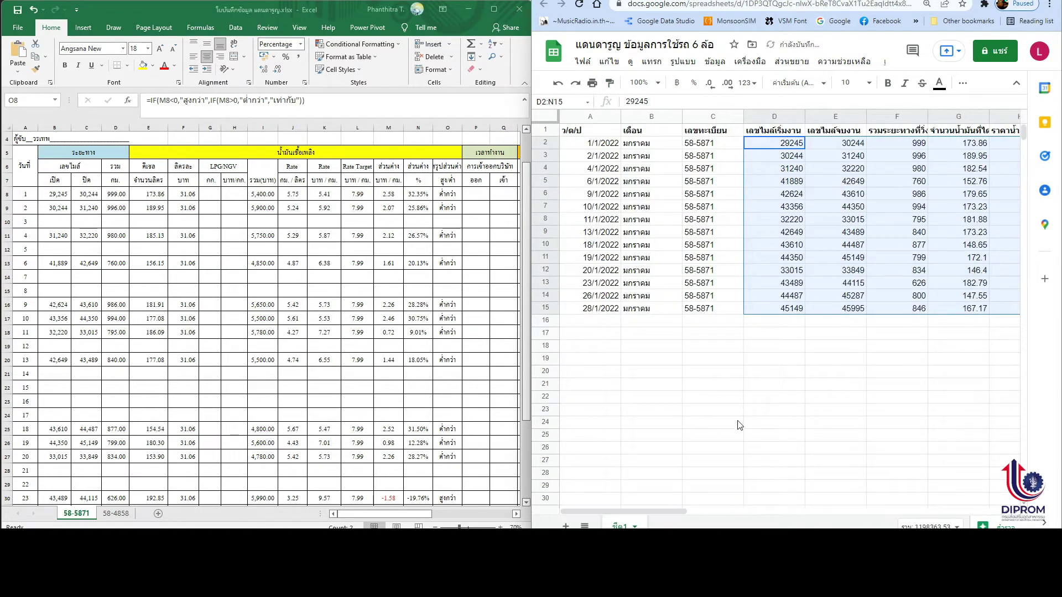
pyautogui.click(791, 236)
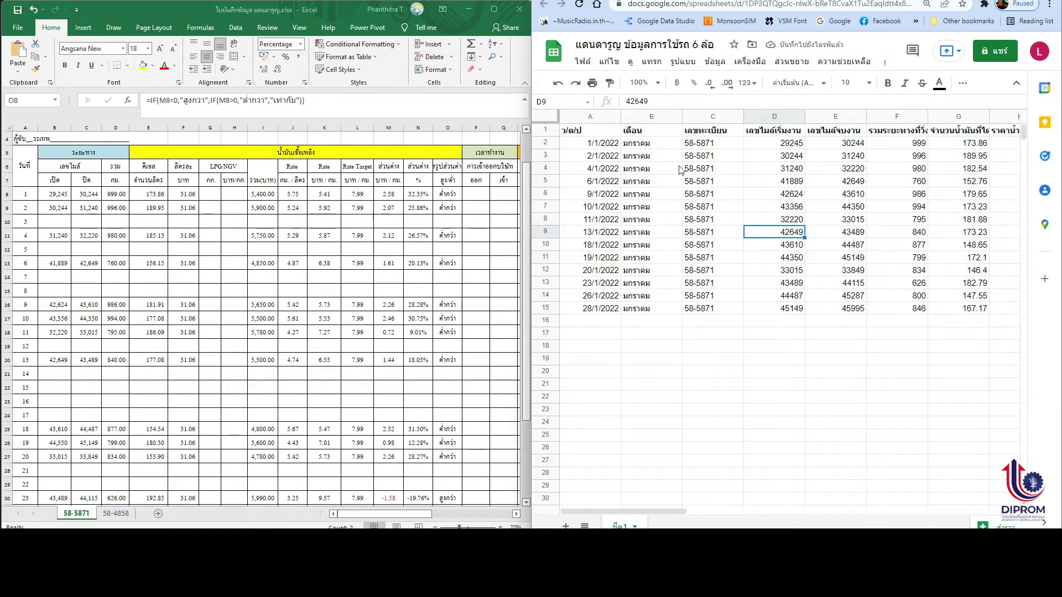
pyautogui.click(706, 335)
# - Open the 58-4858 sheet in Excel, then enter 1/1/2022 in A16 of the Google Sheet and fill the dates down to A19
pyautogui.click(116, 513)
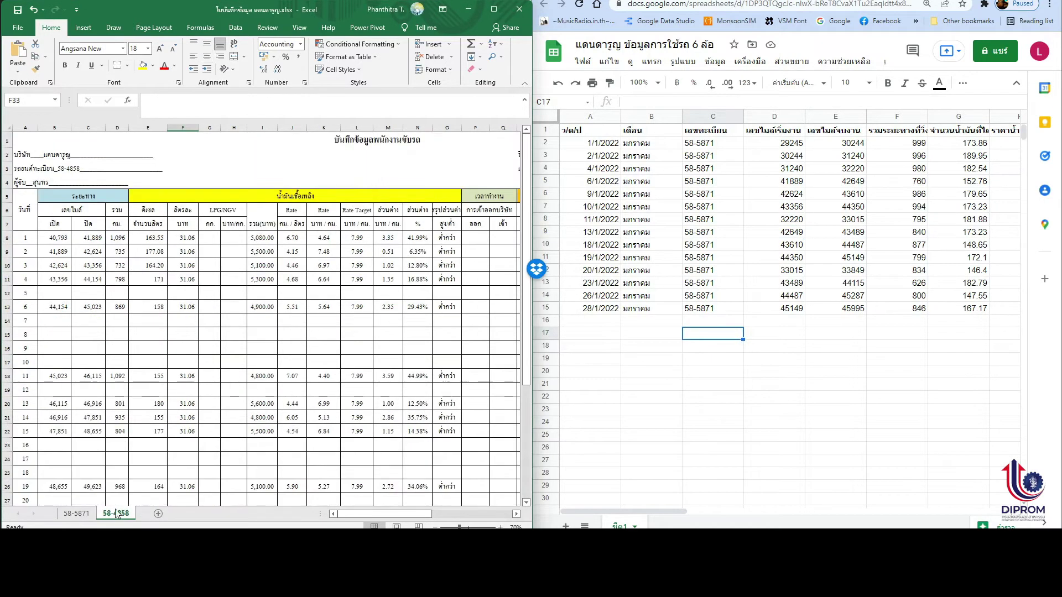
pyautogui.click(636, 334)
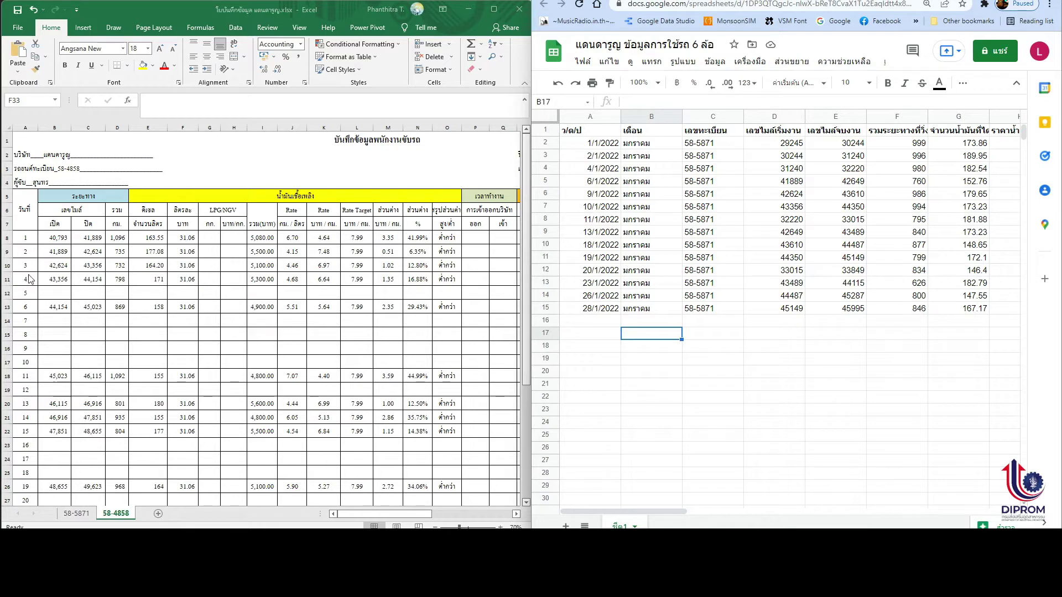
pyautogui.click(585, 321)
pyautogui.write('1/1')
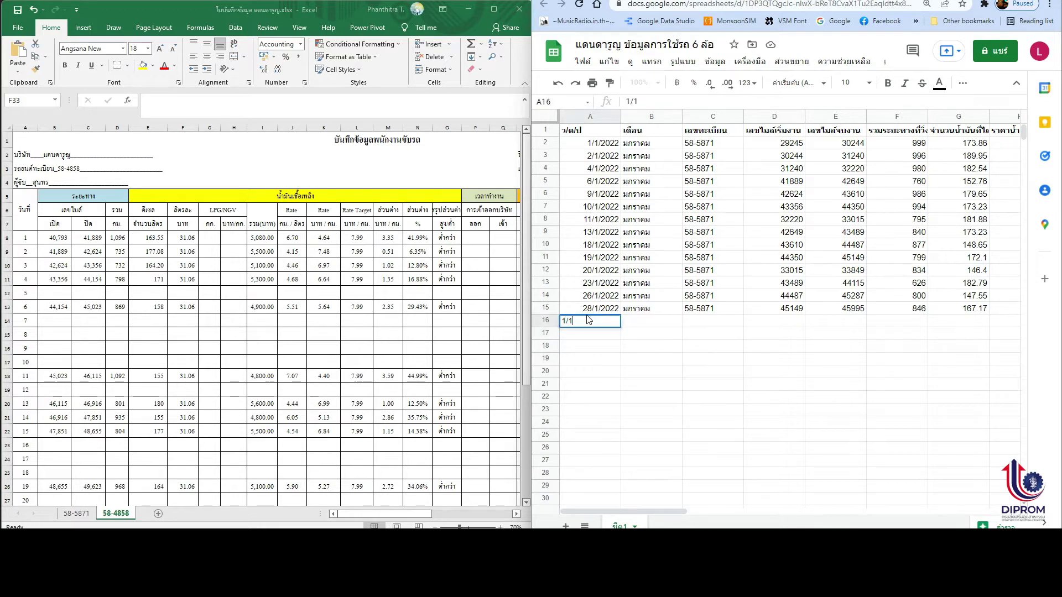
pyautogui.write('/2022')
pyautogui.press('Return')
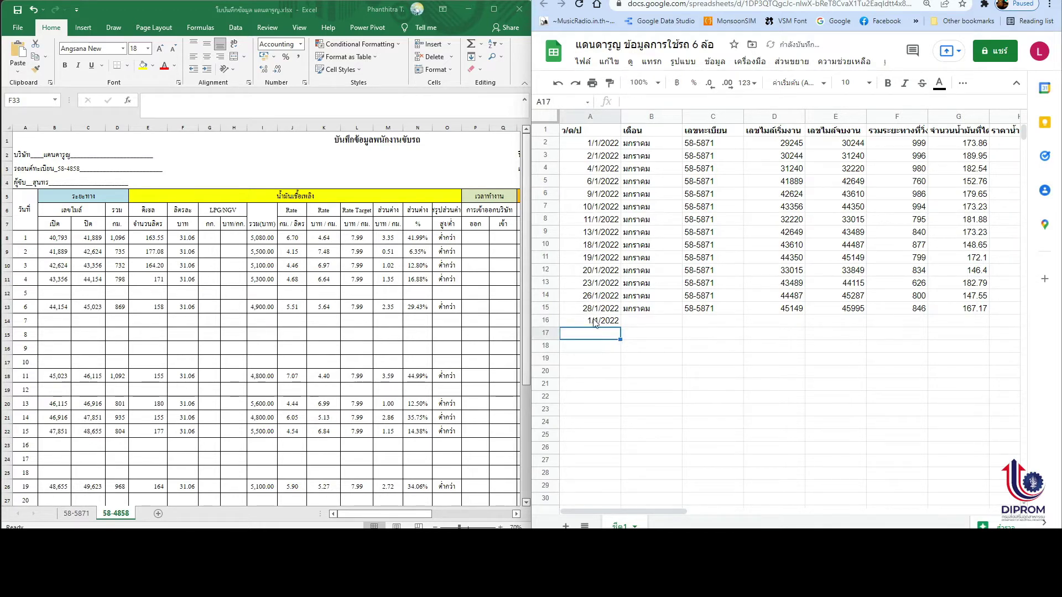
pyautogui.click(595, 323)
pyautogui.moveTo(620, 327); pyautogui.dragTo(621, 356)
# - Copy the month มกราคม from B15 into B16:B19
pyautogui.click(645, 311)
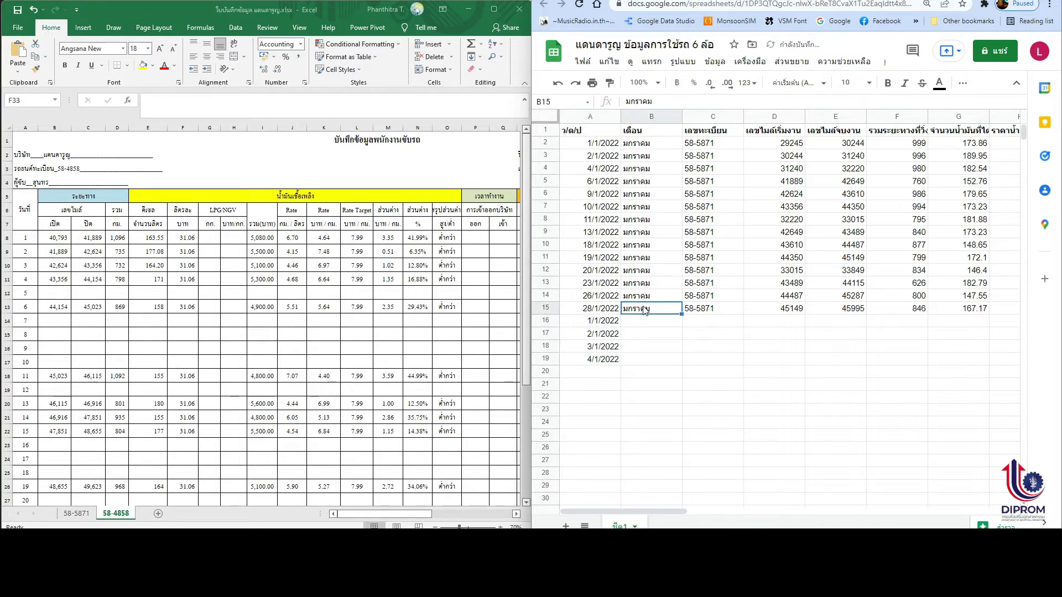
pyautogui.hotkey('ctrl', 'c')
pyautogui.moveTo(644, 321); pyautogui.dragTo(650, 360)
pyautogui.hotkey('ctrl', 'v')
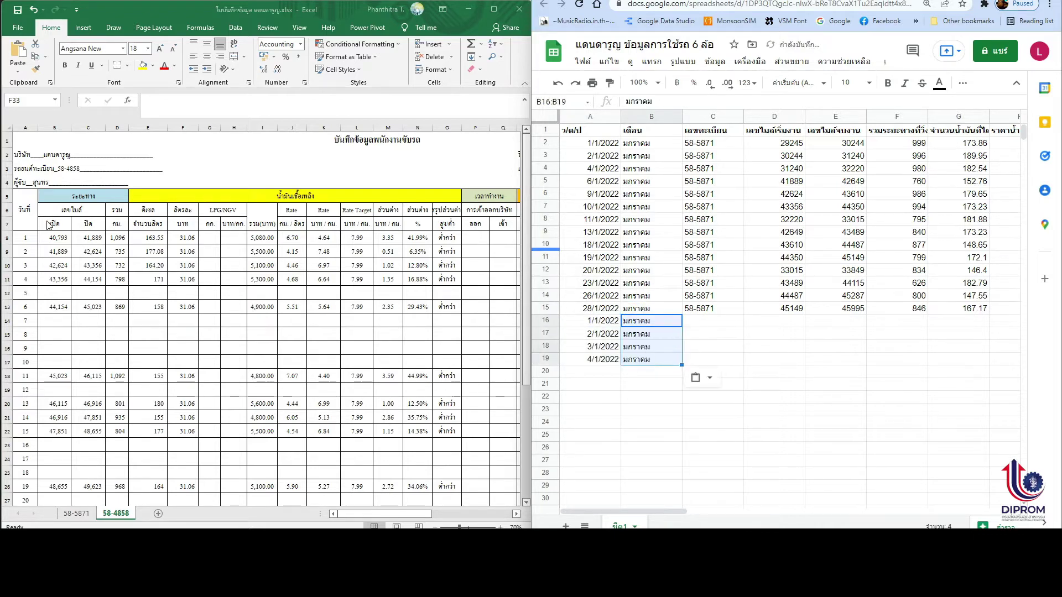
pyautogui.click(32, 169)
pyautogui.moveTo(200, 101); pyautogui.dragTo(228, 102)
pyautogui.hotkey('ctrl', 'c')
pyautogui.click(773, 317)
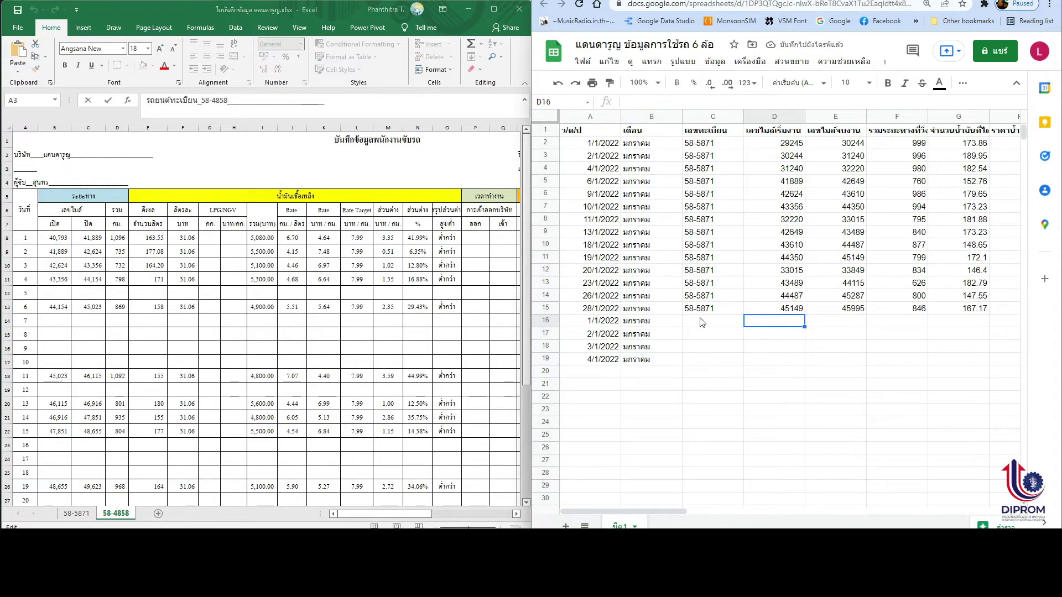
pyautogui.click(719, 321)
pyautogui.hotkey('ctrl', 'v')
pyautogui.click(716, 340)
pyautogui.click(722, 324)
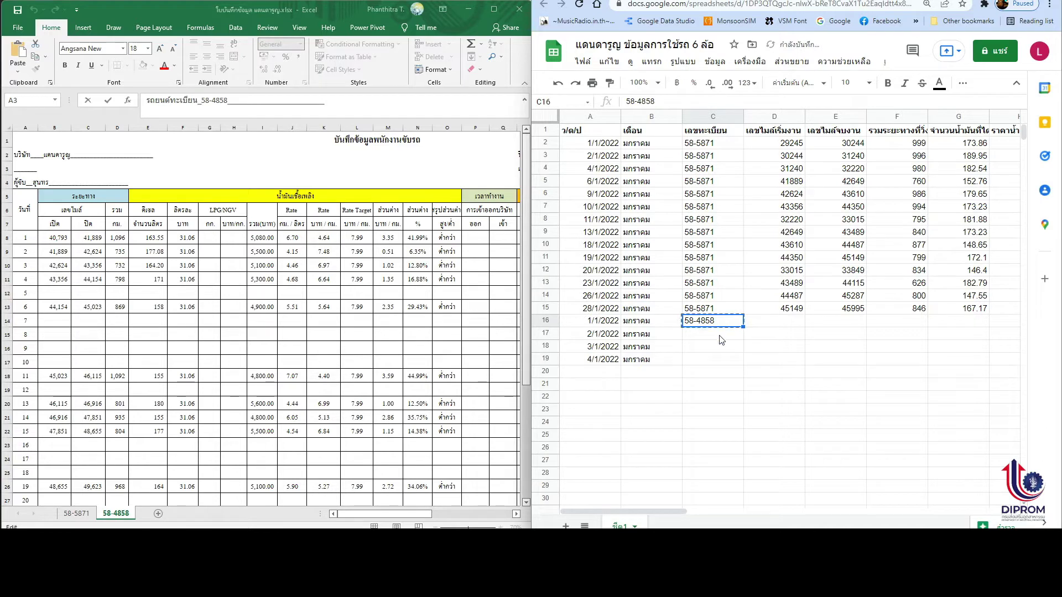
pyautogui.moveTo(720, 336); pyautogui.dragTo(714, 359)
pyautogui.hotkey('ctrl', 'v')
# - Copy the start mileage, end mileage and distance for days 1 to 4 (B8:D11) from Excel into D16:F19 of the Google Sheet
pyautogui.click(213, 243)
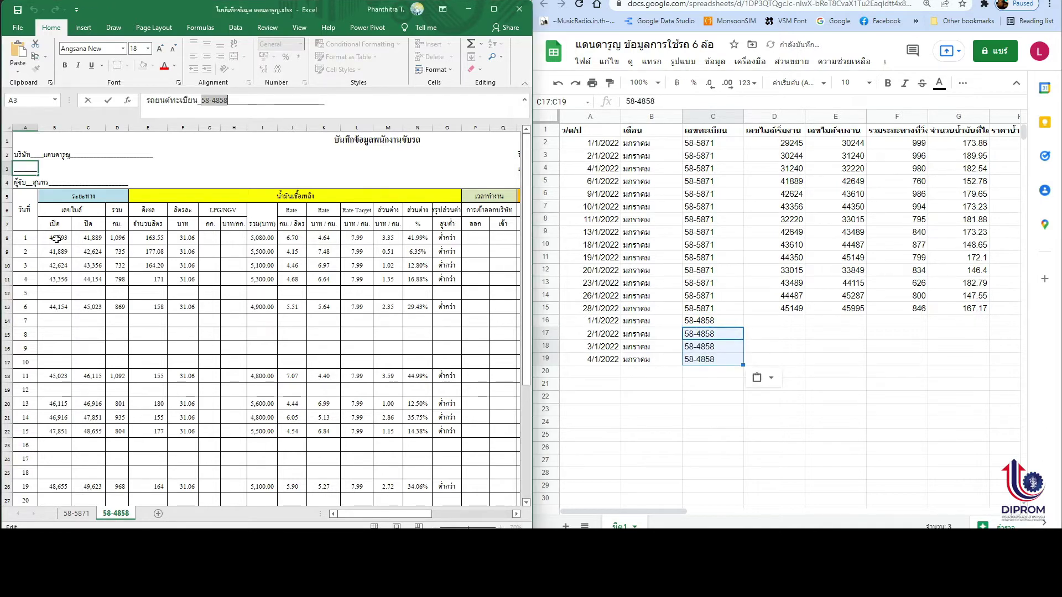
pyautogui.moveTo(56, 238); pyautogui.dragTo(118, 279)
pyautogui.hotkey('ctrl', 'c')
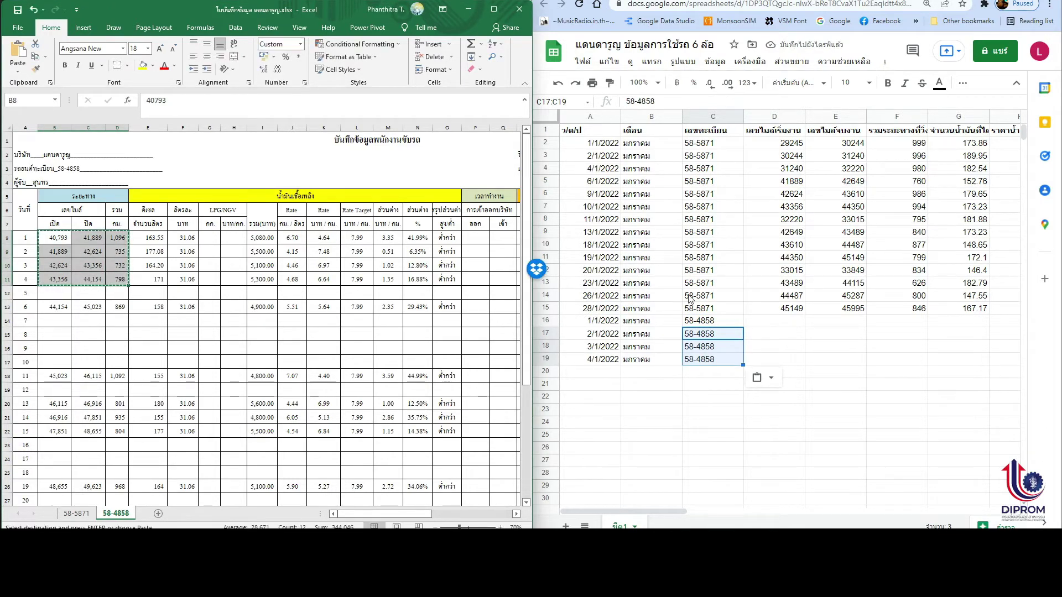
pyautogui.click(791, 321)
pyautogui.hotkey('ctrl', 'v')
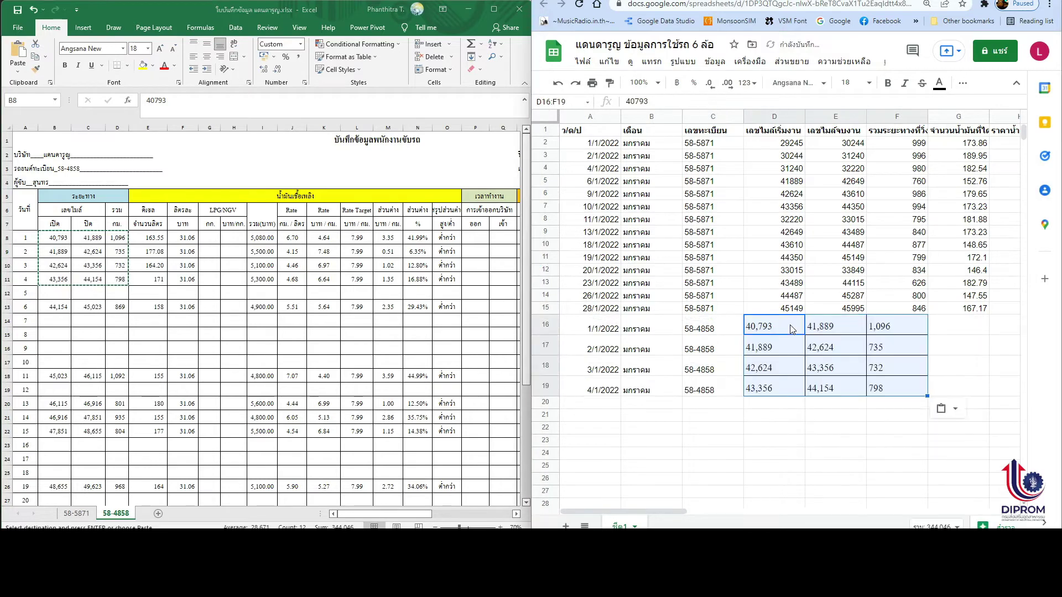
# - Copy the diesel litres and price per litre for days 1 to 4 (E8:F11) from Excel into G16:H19 of the Google Sheet
pyautogui.click(959, 327)
pyautogui.click(160, 244)
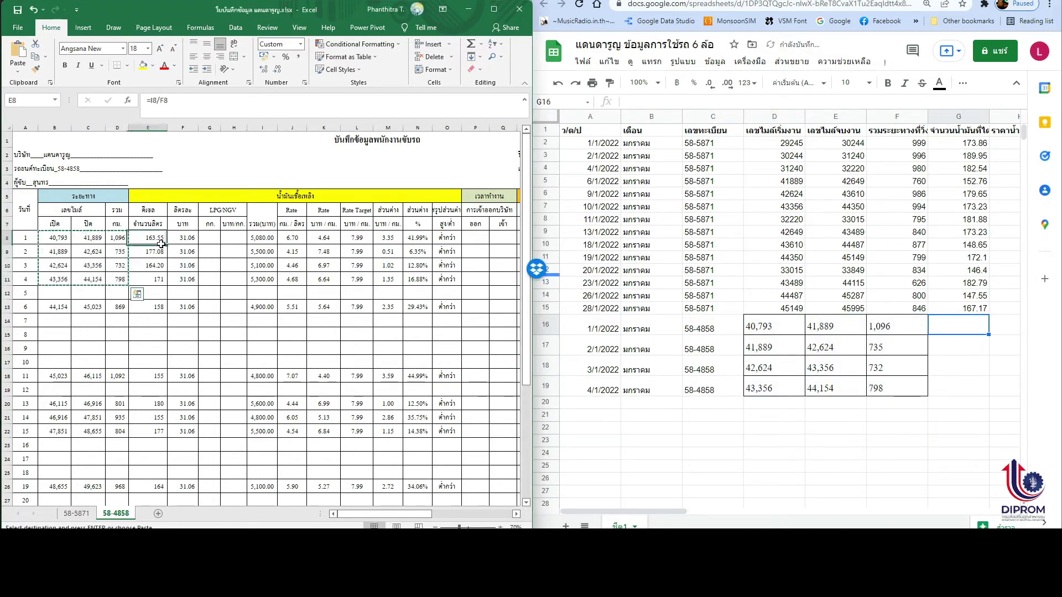
pyautogui.moveTo(160, 244); pyautogui.dragTo(183, 279)
pyautogui.hotkey('ctrl', 'c')
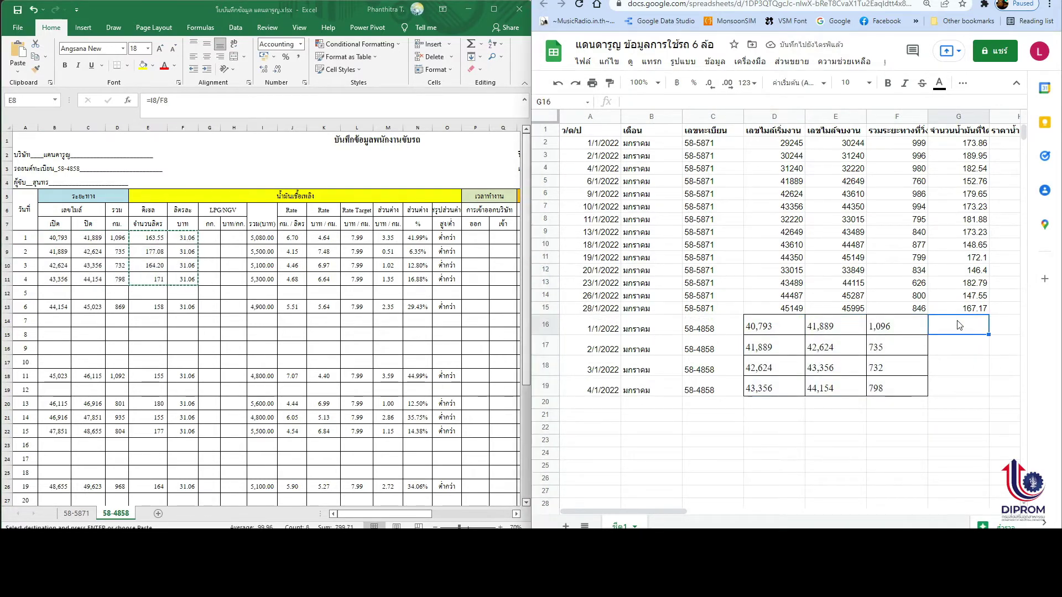
pyautogui.click(959, 325)
pyautogui.hotkey('ctrl', 'v')
# - Copy the fuel total, rates, target and difference for days 1 to 4 (I8:M11) from Excel into I16:M19 of the Google Sheet
pyautogui.moveTo(669, 509); pyautogui.dragTo(795, 503)
pyautogui.moveTo(264, 237); pyautogui.dragTo(390, 279)
pyautogui.hotkey('ctrl', 'c')
pyautogui.click(662, 327)
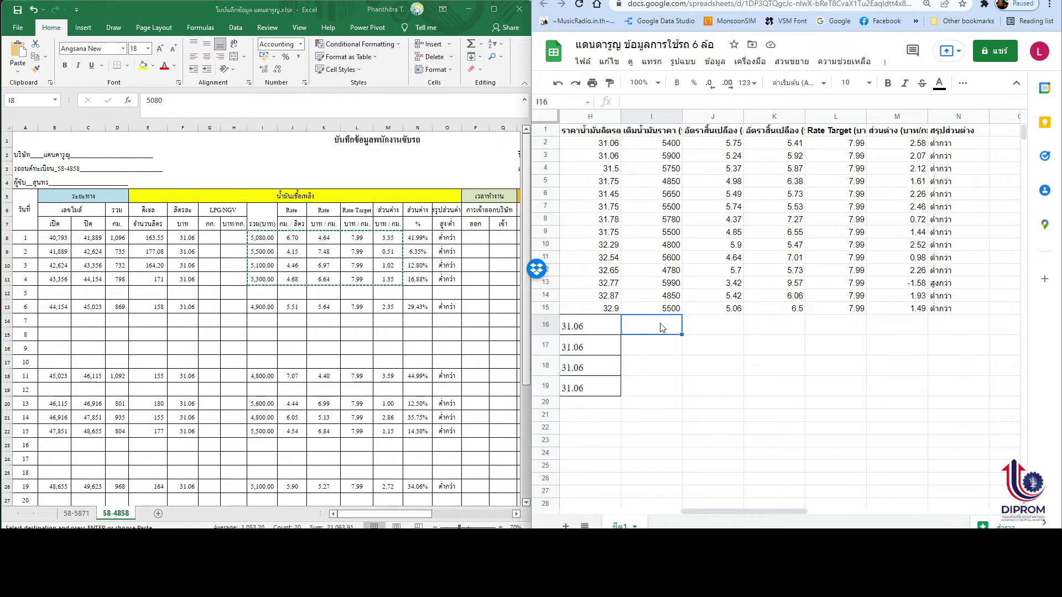
pyautogui.hotkey('ctrl', 'v')
# - Copy the difference summary for days 1 to 4 (O8:O11) from Excel into N16:N19 of the Google Sheet
pyautogui.moveTo(447, 238); pyautogui.dragTo(447, 280)
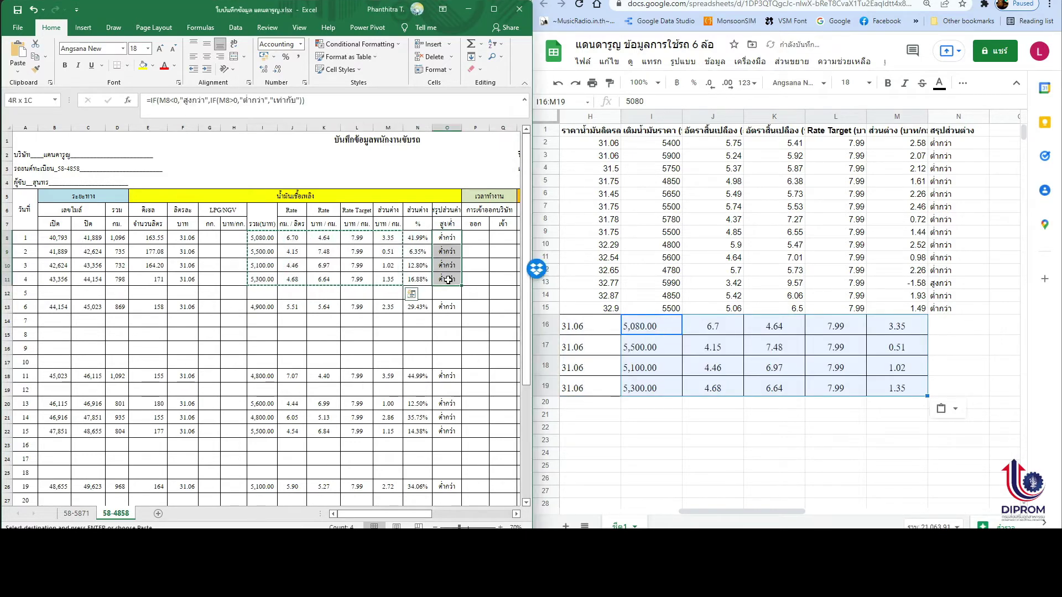
pyautogui.hotkey('ctrl', 'c')
pyautogui.click(932, 331)
pyautogui.hotkey('ctrl', 'v')
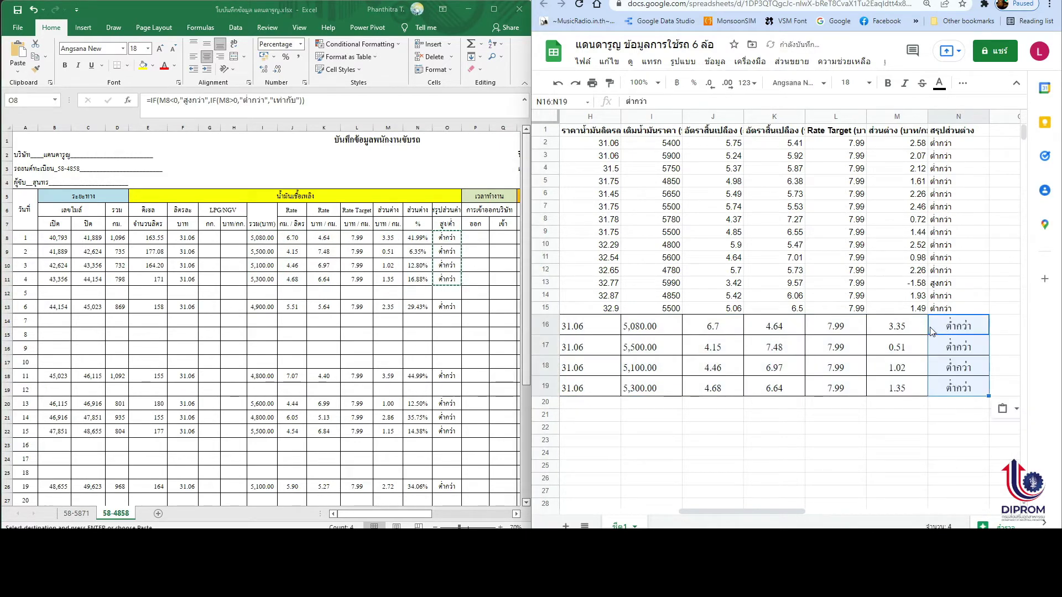
# - Copy the formatting of row 15 onto rows 16 to 19 of the Google Sheet with Paint format
pyautogui.moveTo(792, 512); pyautogui.dragTo(672, 512)
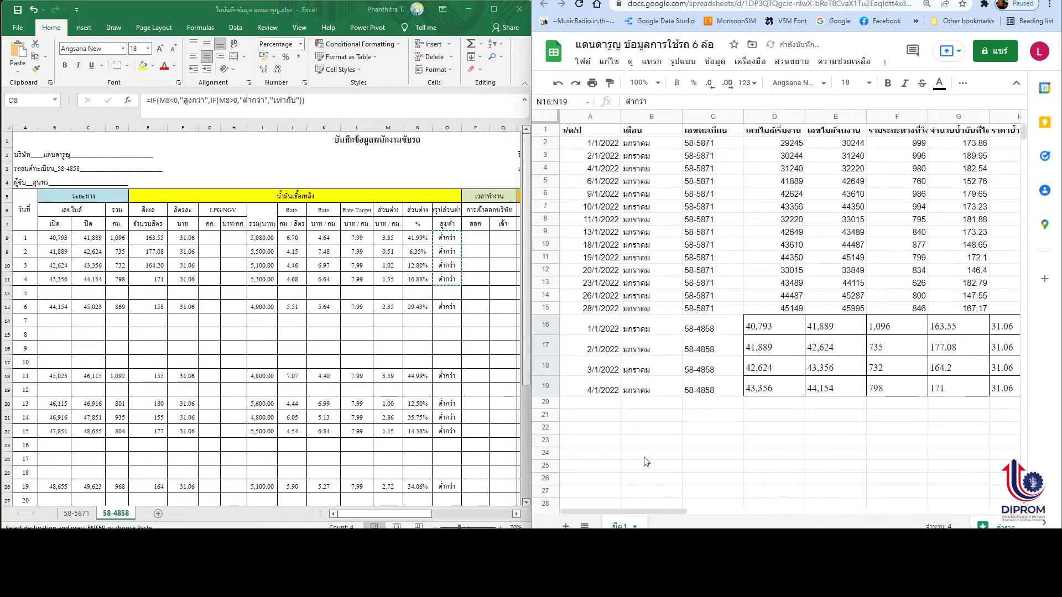
pyautogui.click(546, 308)
pyautogui.click(609, 83)
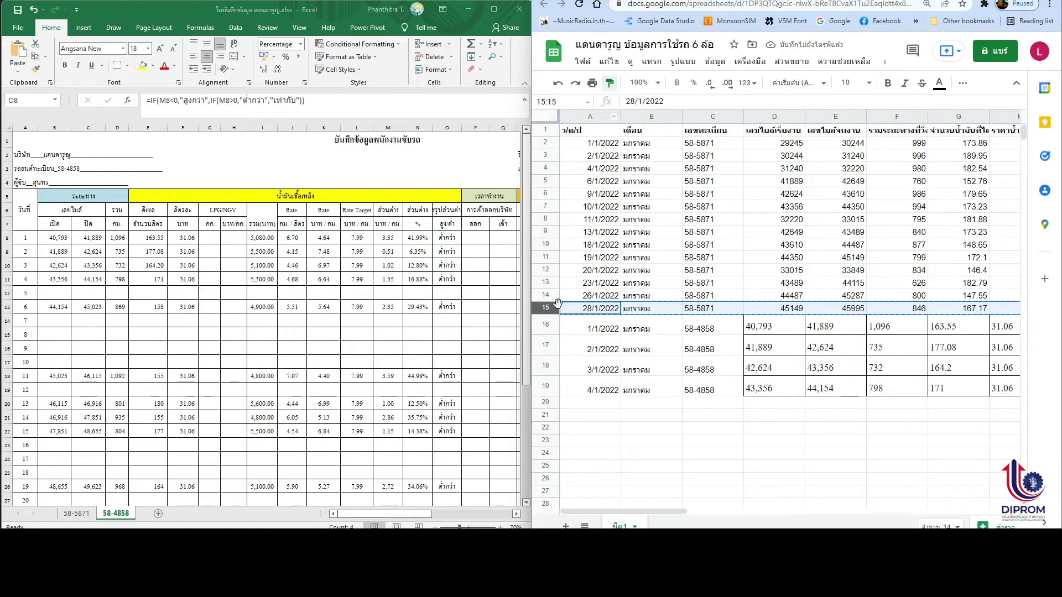
pyautogui.moveTo(547, 324); pyautogui.dragTo(547, 390)
pyautogui.click(651, 436)
# - Review the January records of both trucks in the Google Sheet against the remaining days in the Excel 58-4858 log
pyautogui.scroll(-2, 696, 358)
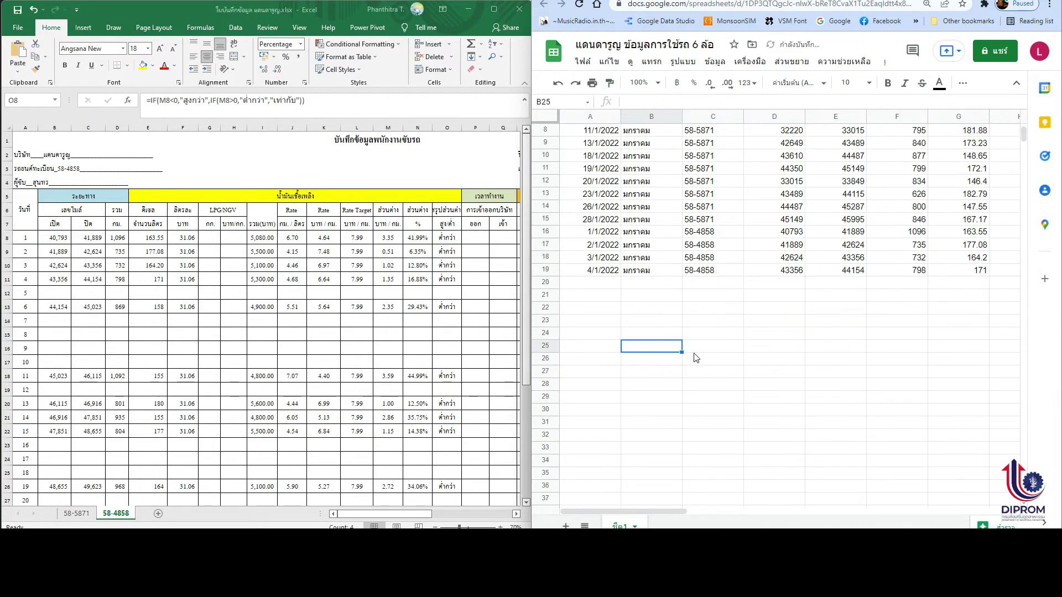
pyautogui.scroll(-2, 696, 358)
pyautogui.scroll(-4, 225, 339)
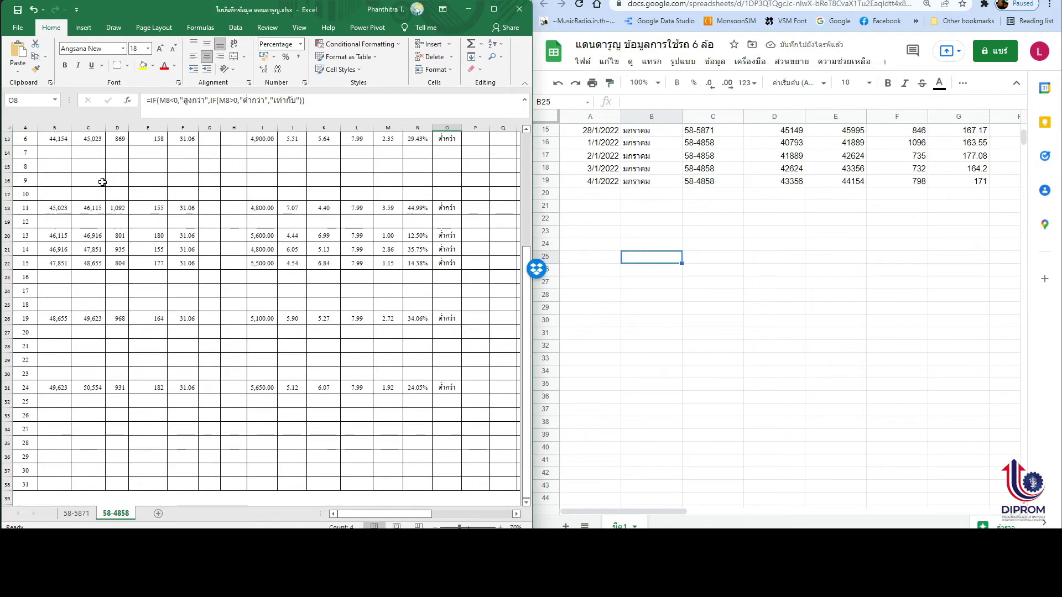
pyautogui.scroll(1, 111, 196)
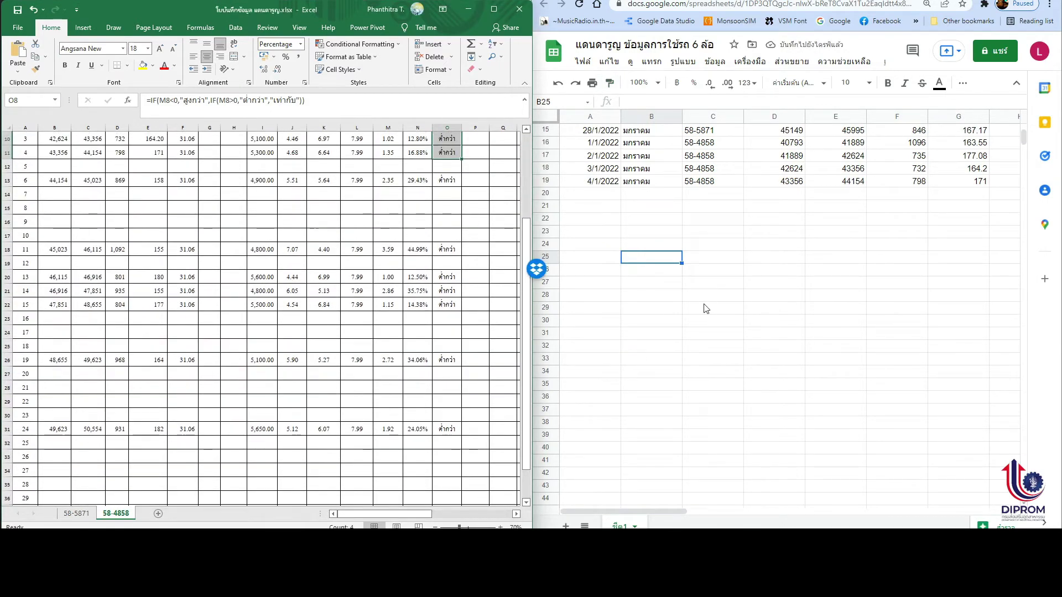
pyautogui.click(706, 308)
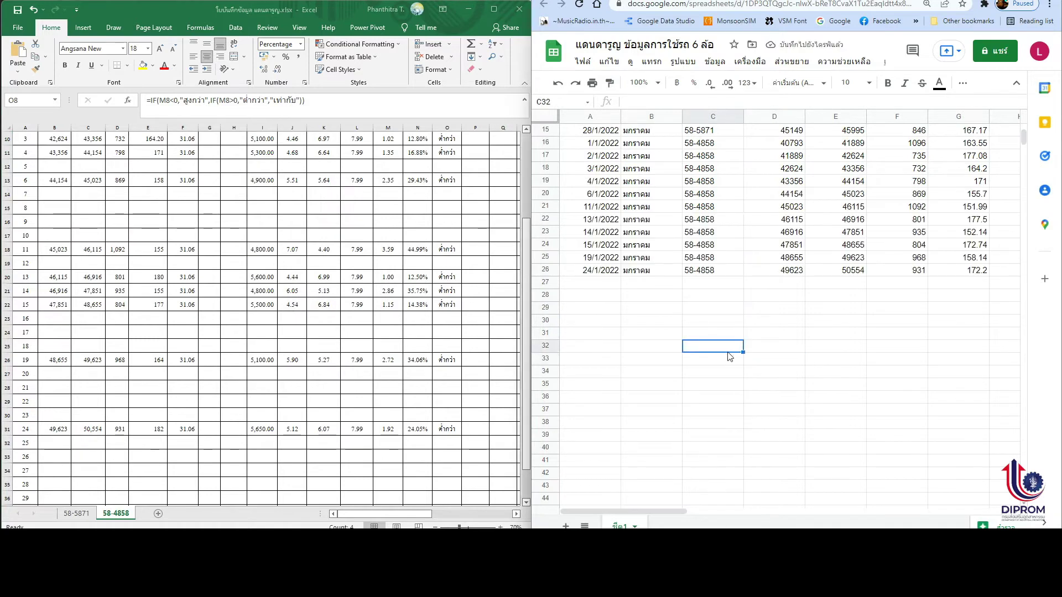
pyautogui.scroll(5, 724, 359)
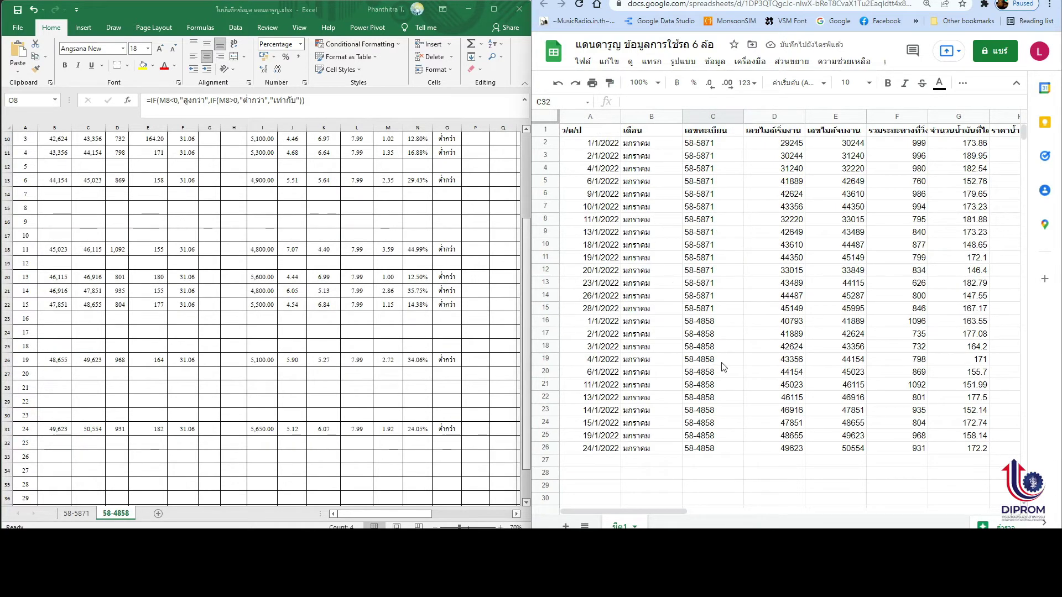
pyautogui.scroll(3, 304, 382)
pyautogui.scroll(-4, 354, 393)
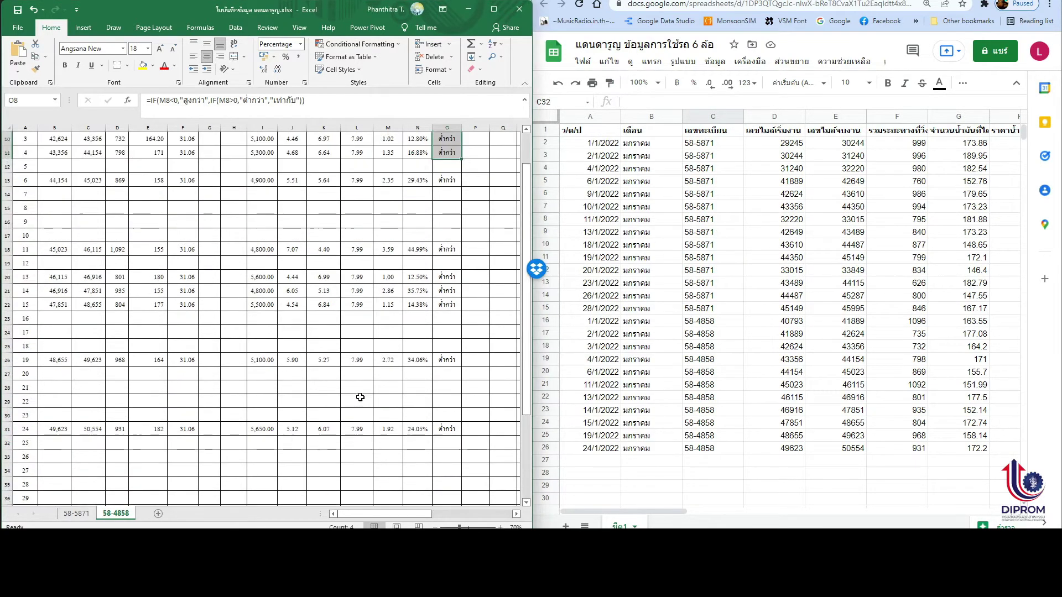
pyautogui.click(752, 362)
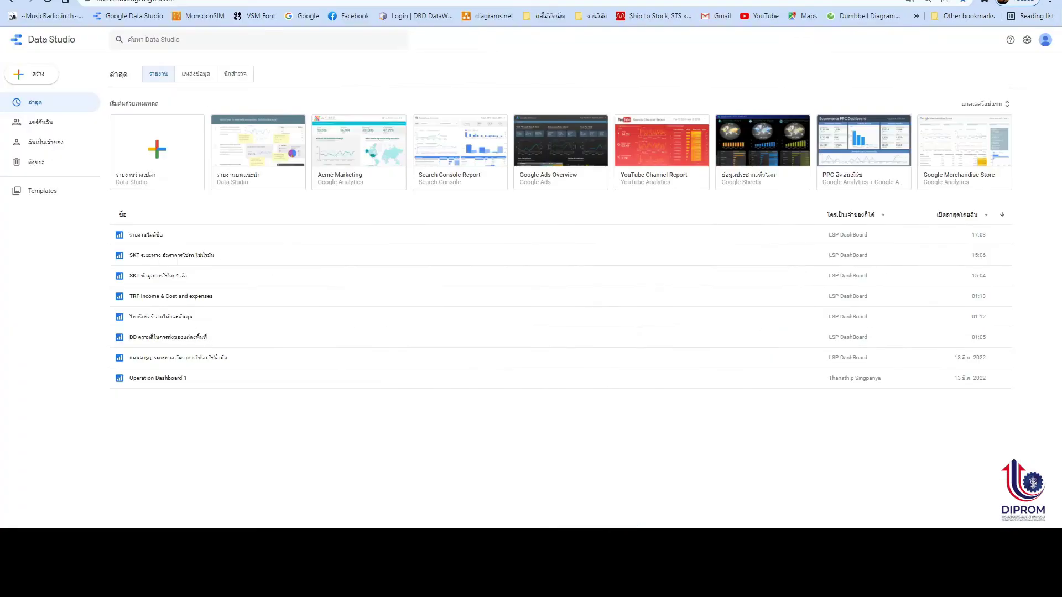
# - In Data Studio, create a blank report and add ชีต1 of the Google Sheets file แดนดารุญ ข้อมูลการใช้รถ 6 ล้อ as its data
pyautogui.click(117, 186)
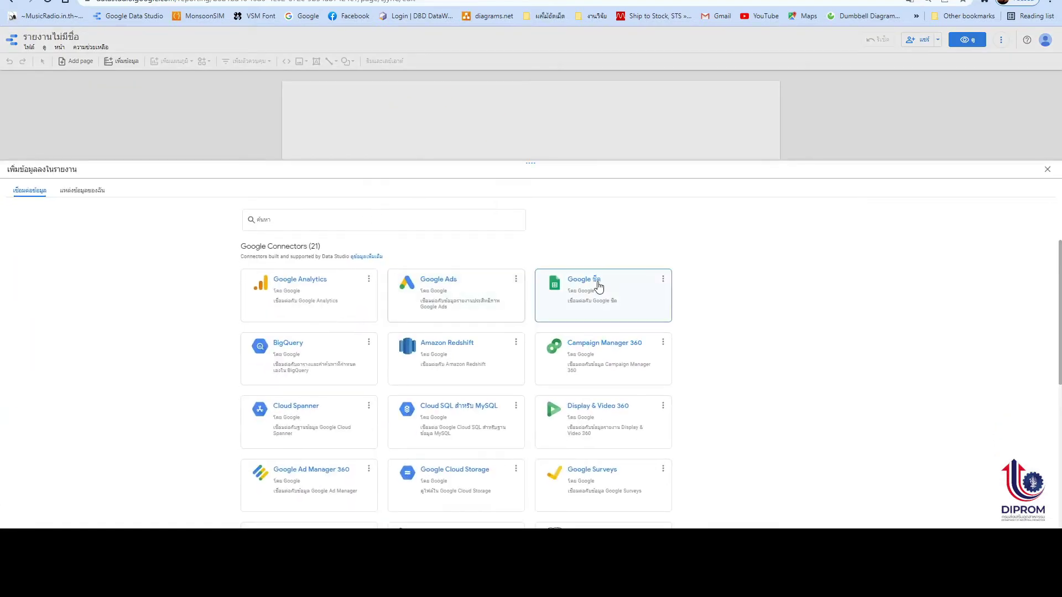
pyautogui.click(598, 286)
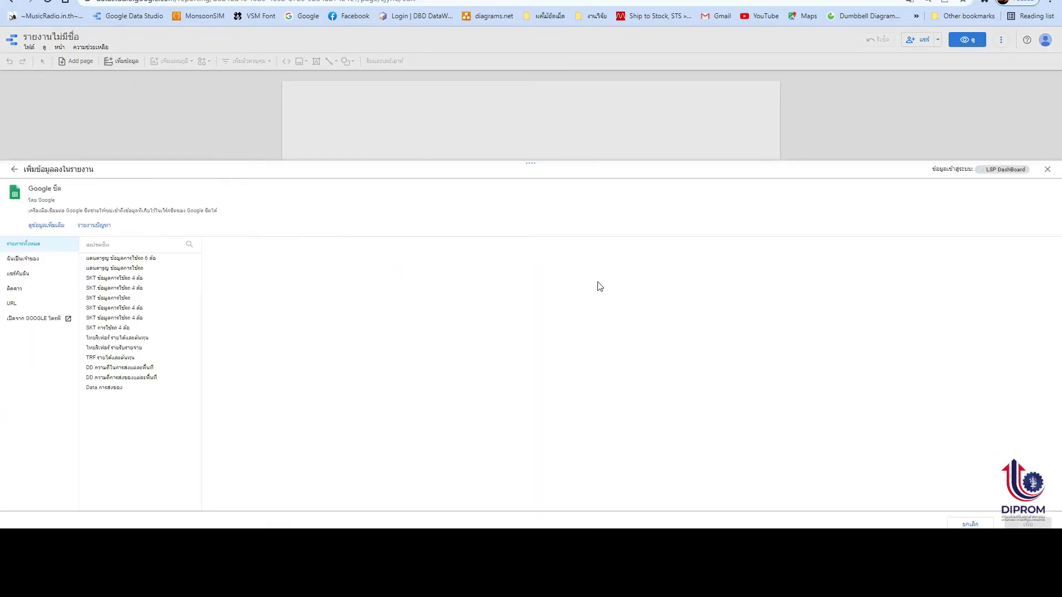
pyautogui.click(122, 259)
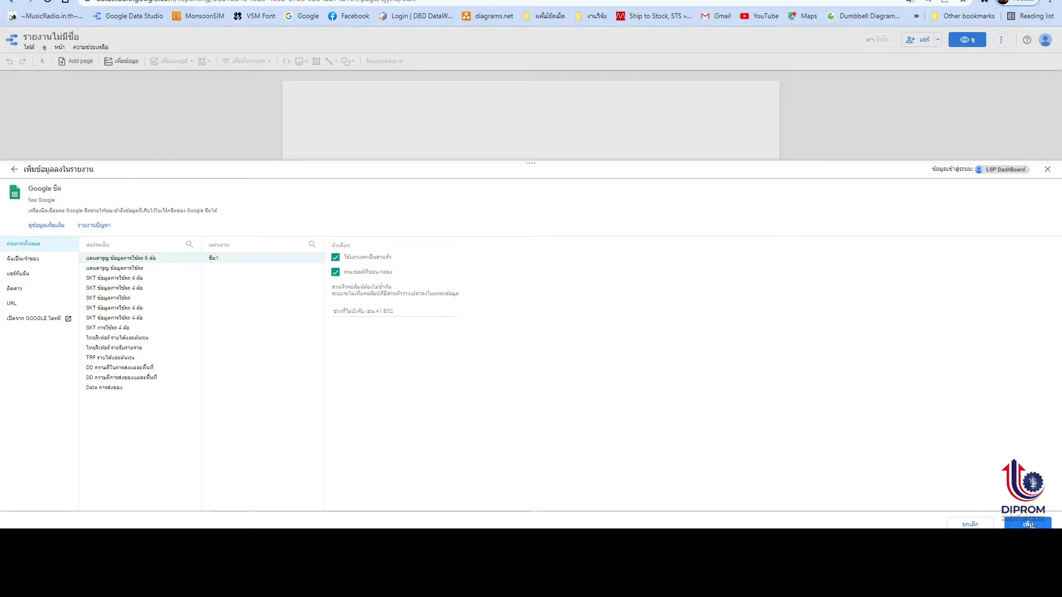
pyautogui.click(1028, 523)
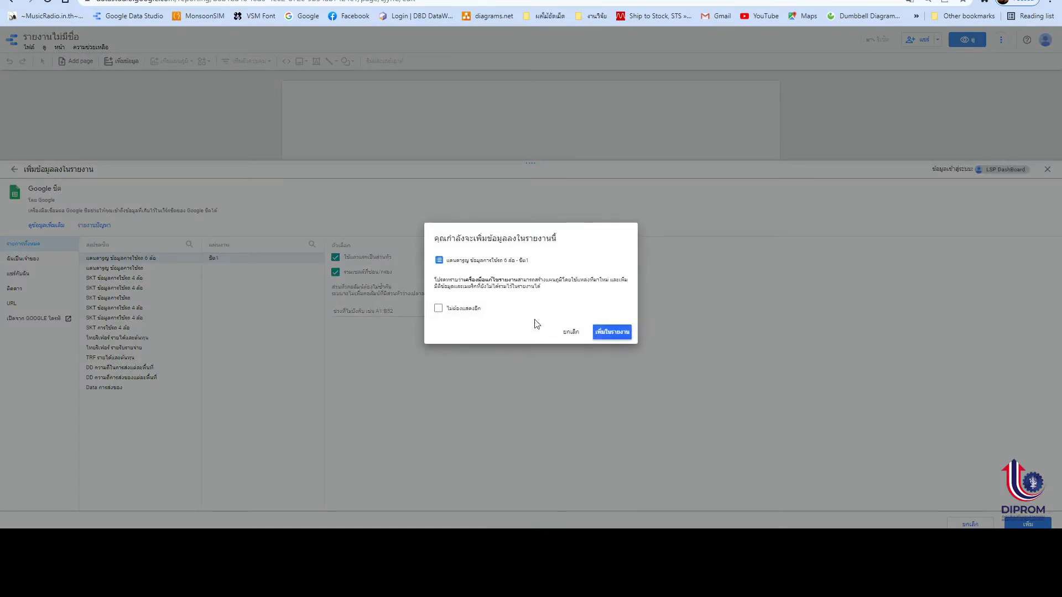
pyautogui.click(609, 334)
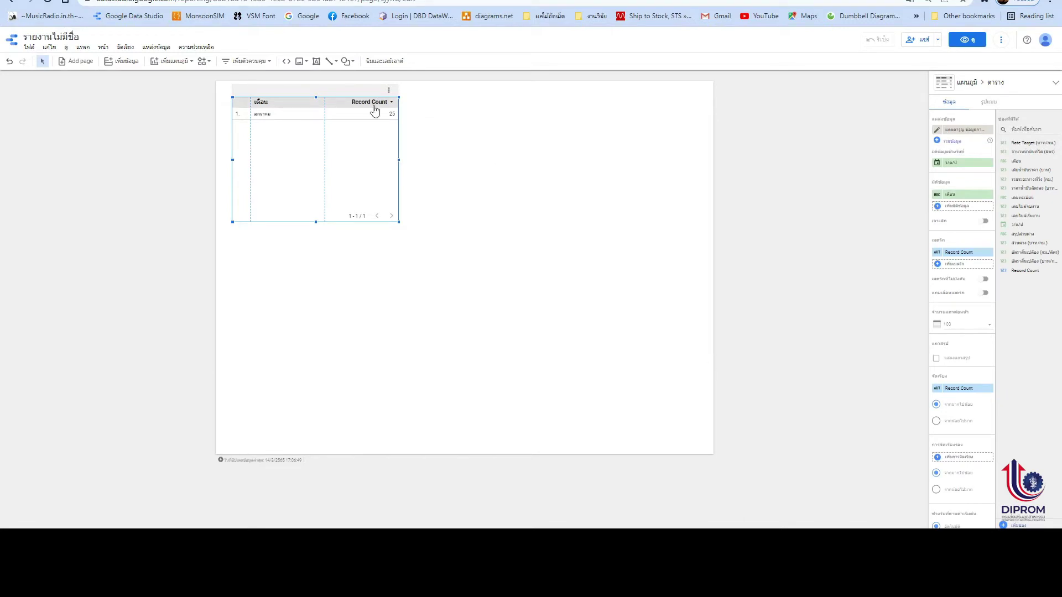
# - Delete the default table from the report page and apply the dark กลุ่มดาวฤกษ์ theme
pyautogui.press('Delete')
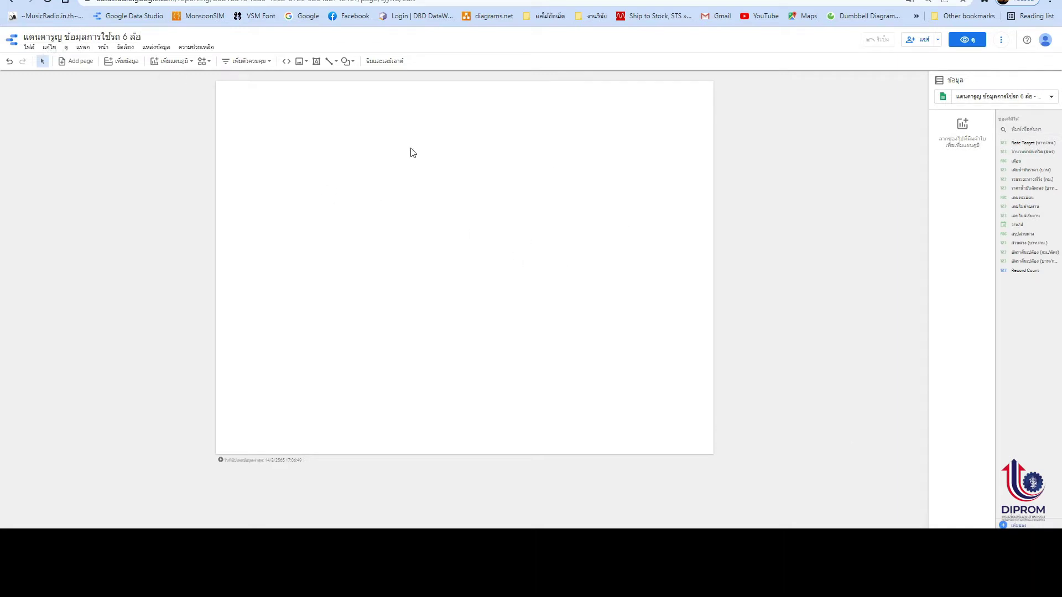
pyautogui.click(372, 60)
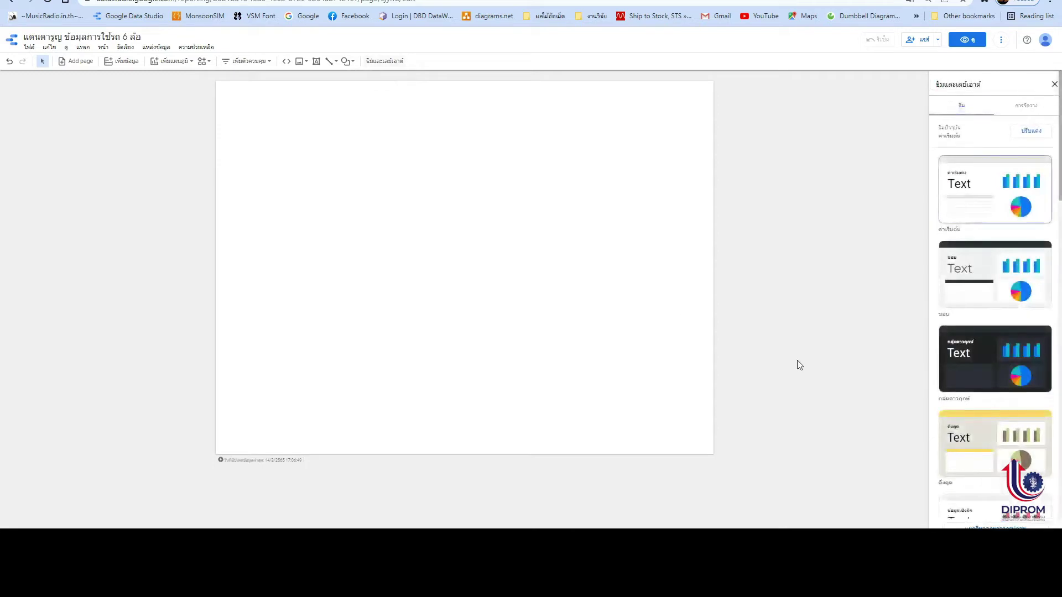
pyautogui.click(979, 363)
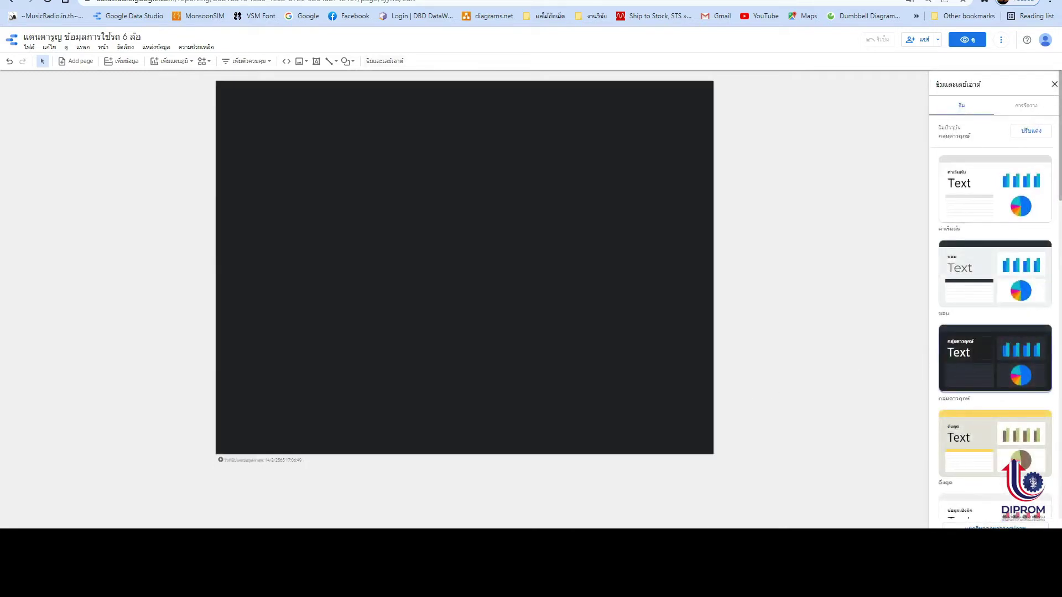
# - Add a title text box reading ข้อมูล้านระยะทางรถ 6 ล้อ near the top of the page and set its font size to 72px
pyautogui.click(316, 61)
pyautogui.moveTo(375, 100); pyautogui.dragTo(561, 143)
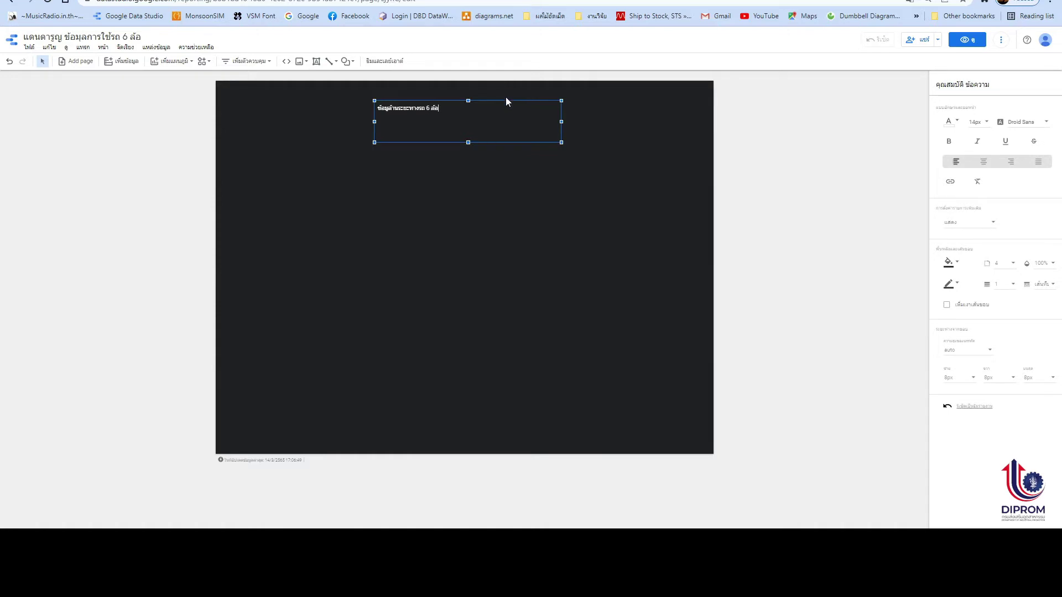
pyautogui.click(977, 122)
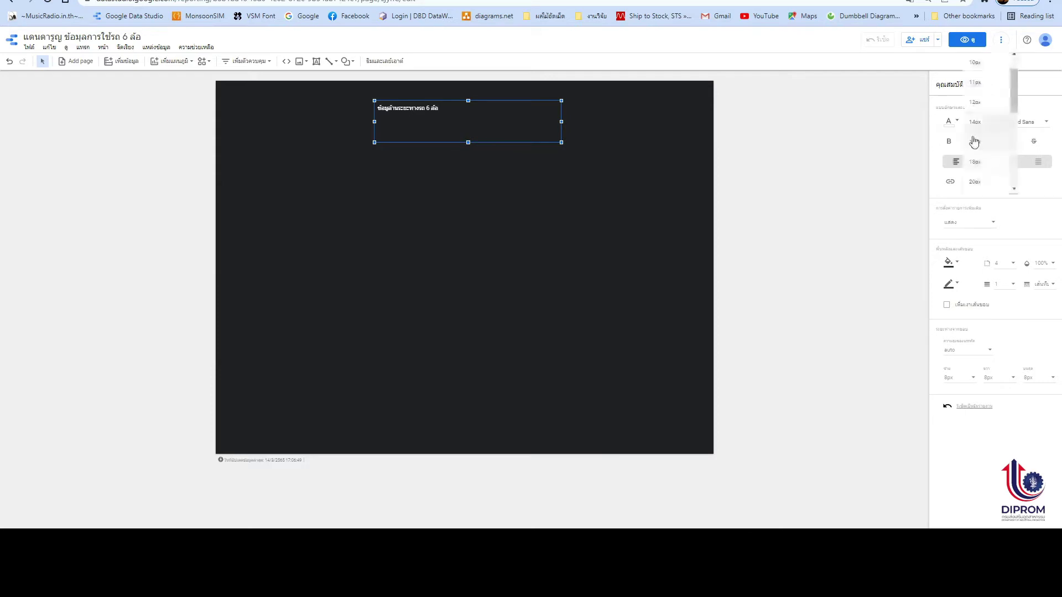
pyautogui.scroll(-5, 989, 149)
pyautogui.click(975, 145)
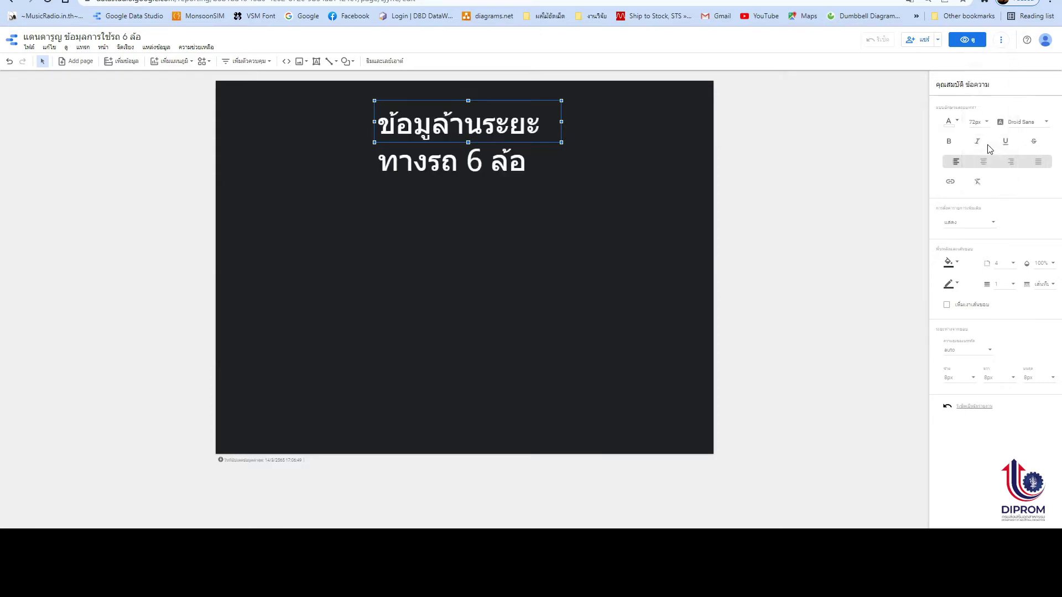
# - Widen the title box, centre its text at 60px and move the box to the top centre of the page
pyautogui.moveTo(559, 122); pyautogui.dragTo(640, 124)
pyautogui.doubleClick(592, 125)
pyautogui.press('Return')
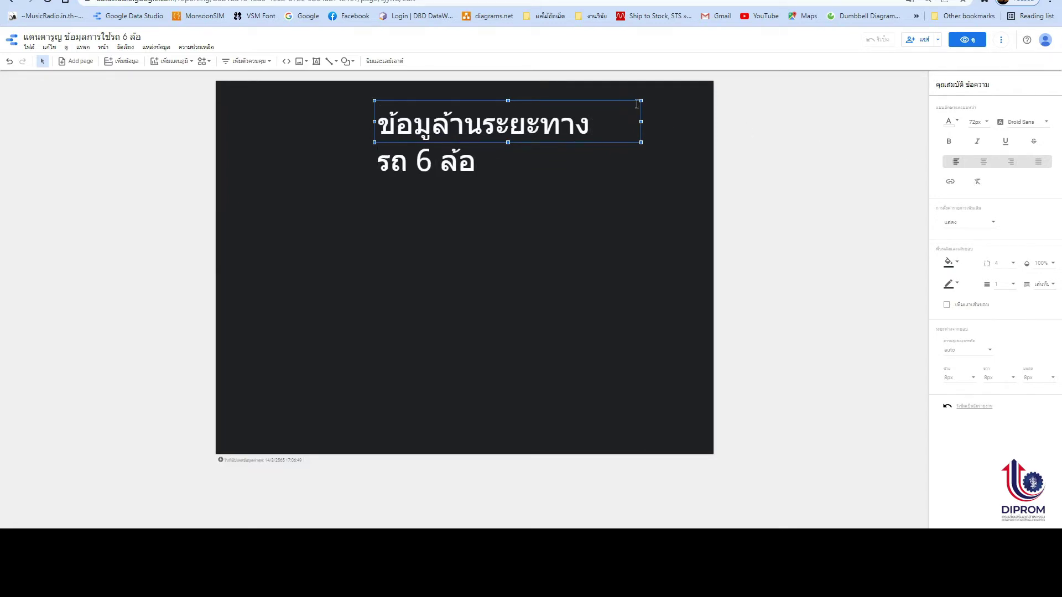
pyautogui.click(984, 161)
pyautogui.click(986, 123)
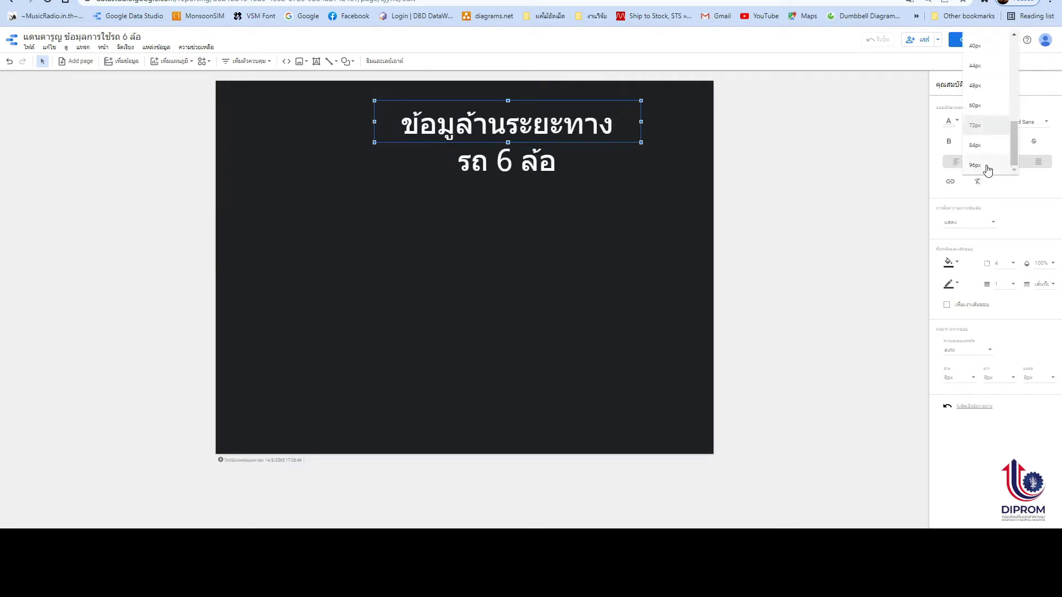
pyautogui.click(975, 105)
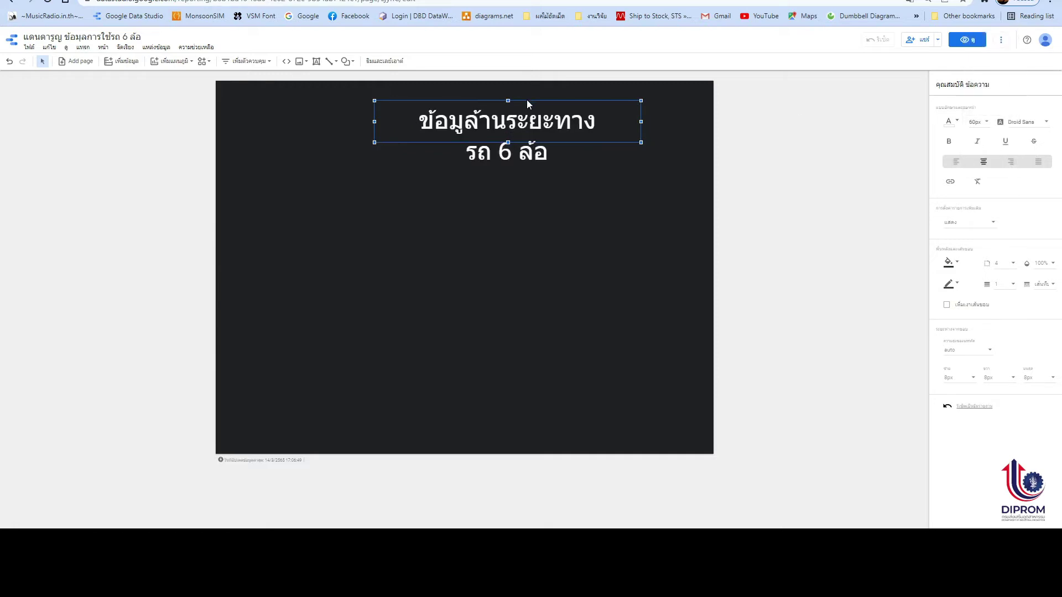
pyautogui.moveTo(527, 100); pyautogui.dragTo(486, 90)
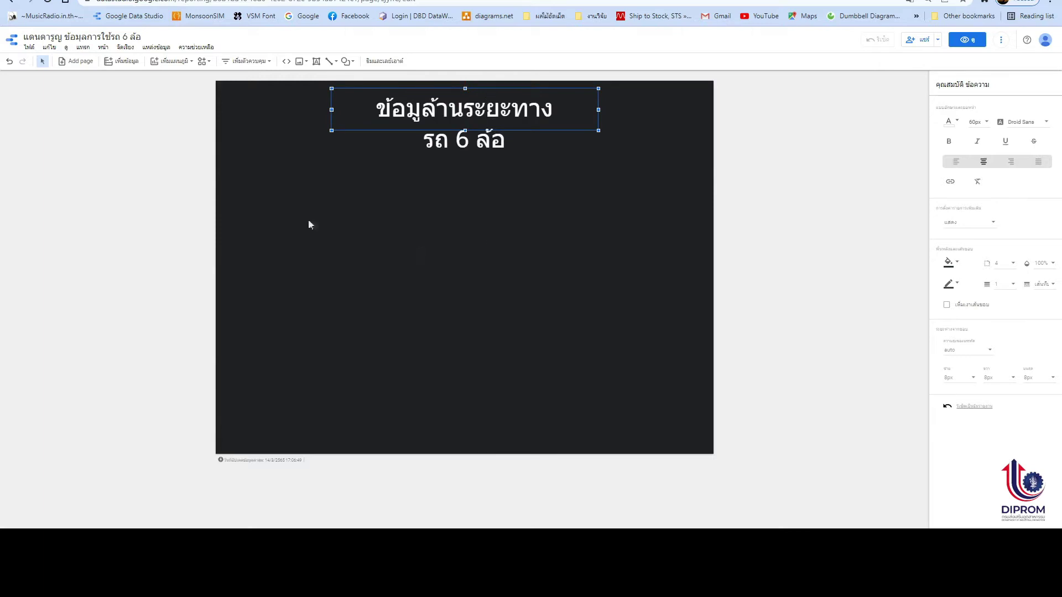
# - Add a scorecard below the title for the summed distance driven, and name its metric ระยะทางรวม (กม.)
pyautogui.click(170, 60)
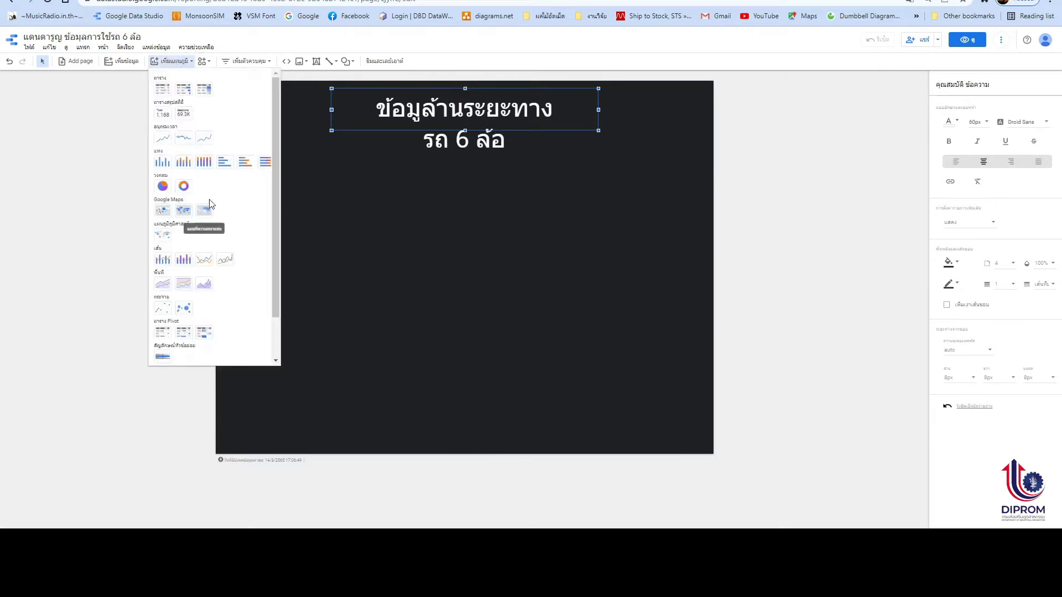
pyautogui.click(162, 113)
pyautogui.click(281, 171)
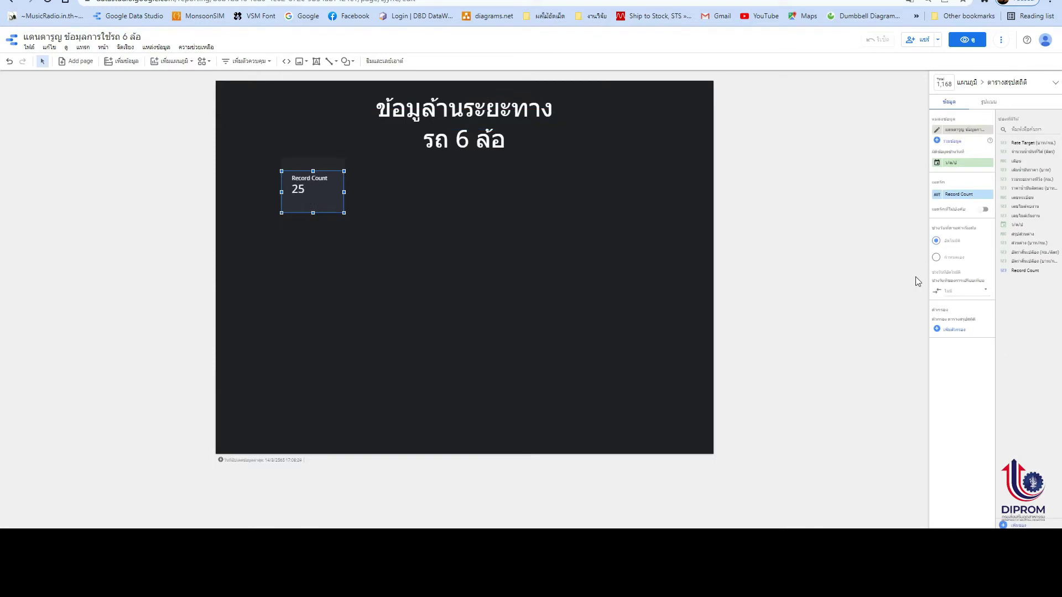
pyautogui.moveTo(1019, 179); pyautogui.dragTo(962, 194)
pyautogui.click(947, 194)
pyautogui.write('ระยะทางรวม (กม.')
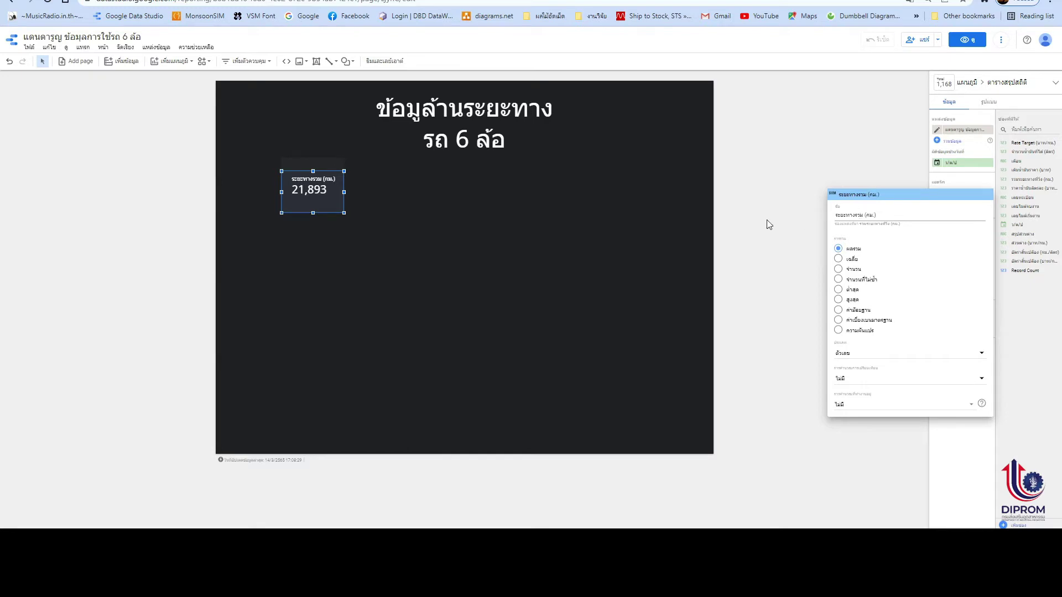
pyautogui.click(646, 221)
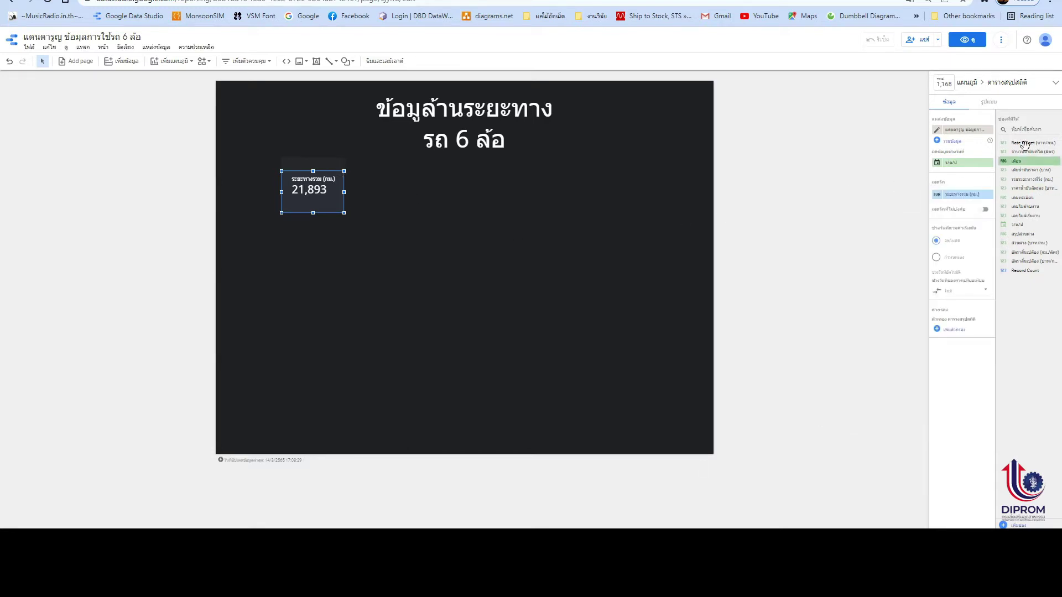
# - Enlarge the total distance scorecard's text to 36px and give the card a light grey background
pyautogui.click(988, 103)
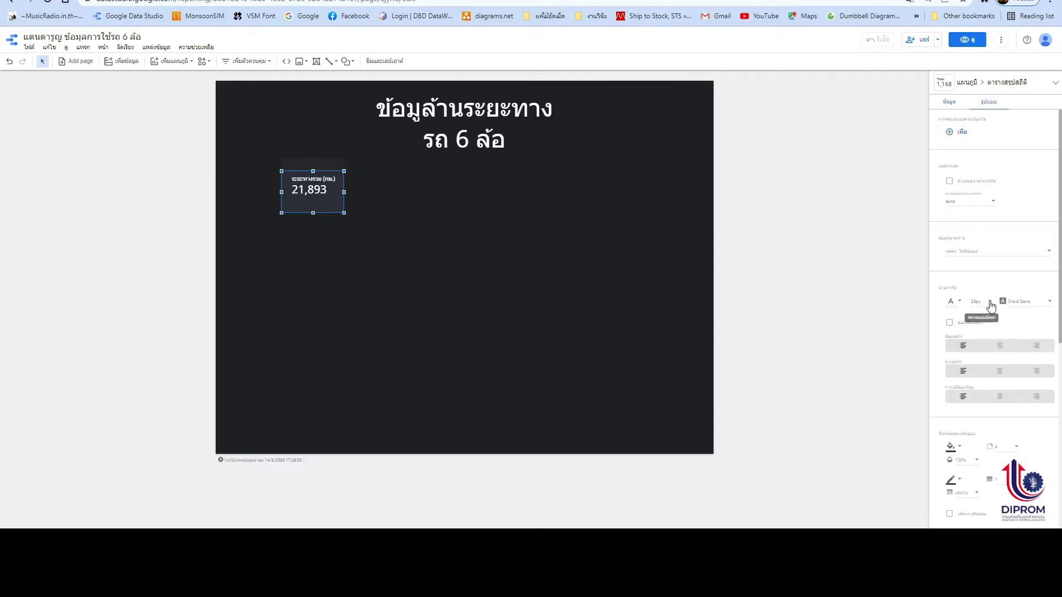
pyautogui.click(981, 301)
pyautogui.click(978, 342)
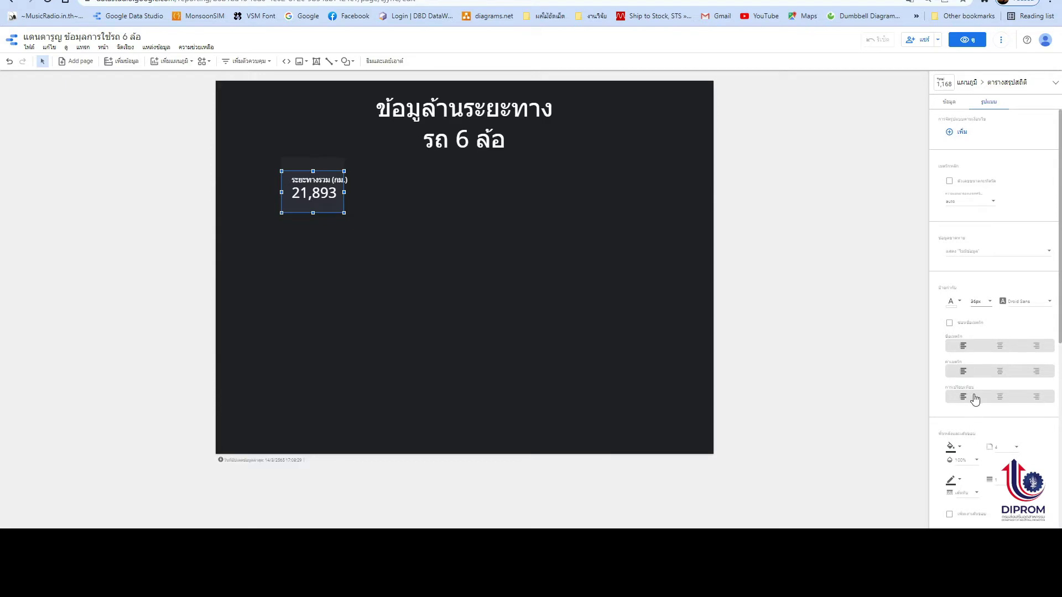
pyautogui.scroll(-2, 965, 387)
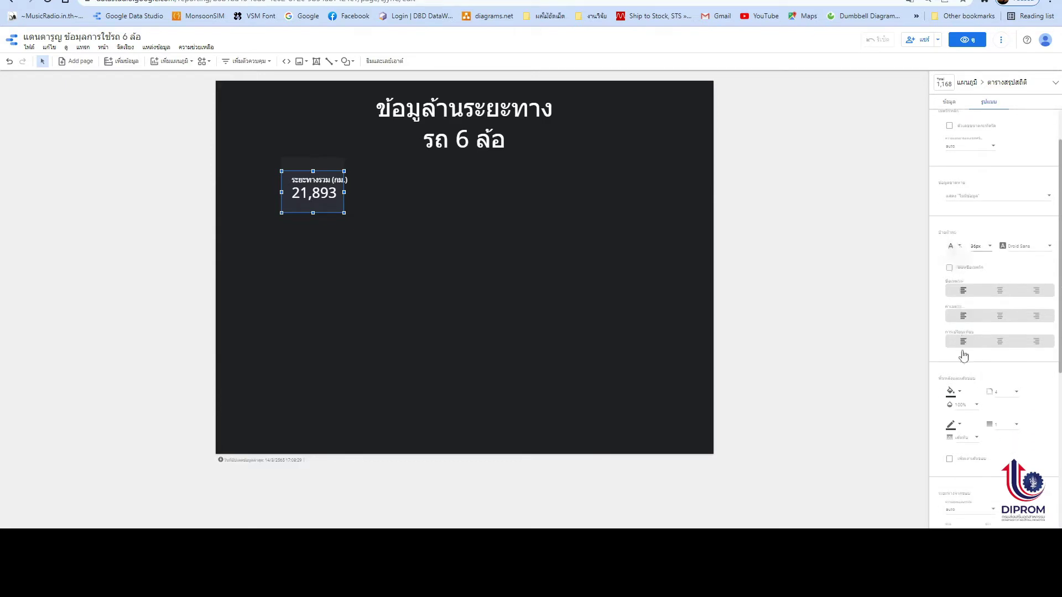
pyautogui.click(958, 393)
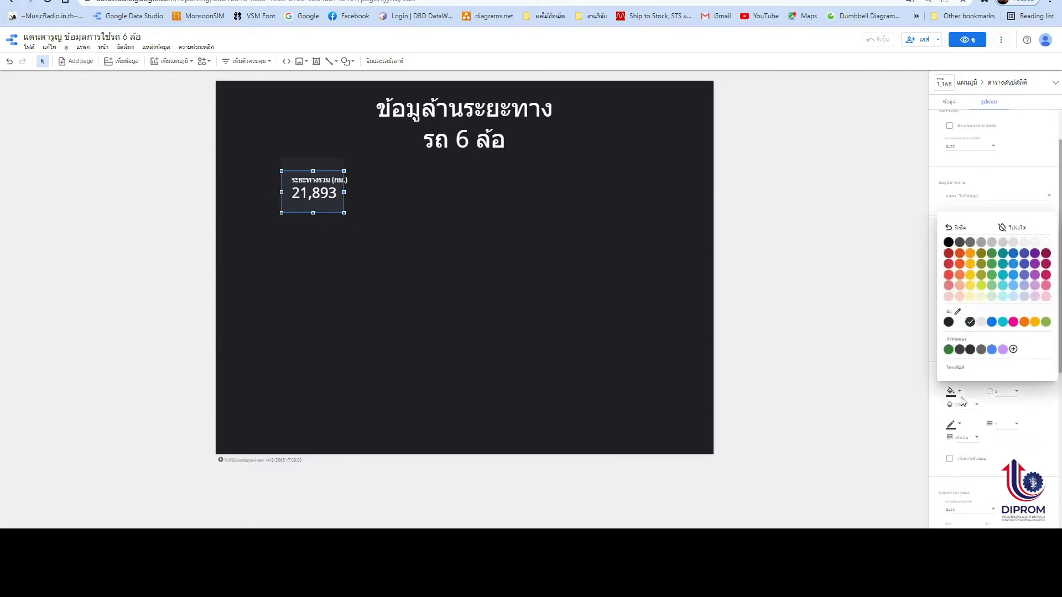
pyautogui.click(981, 323)
# - Set the total distance scorecard's text to black and widen the card until its label fits
pyautogui.click(952, 246)
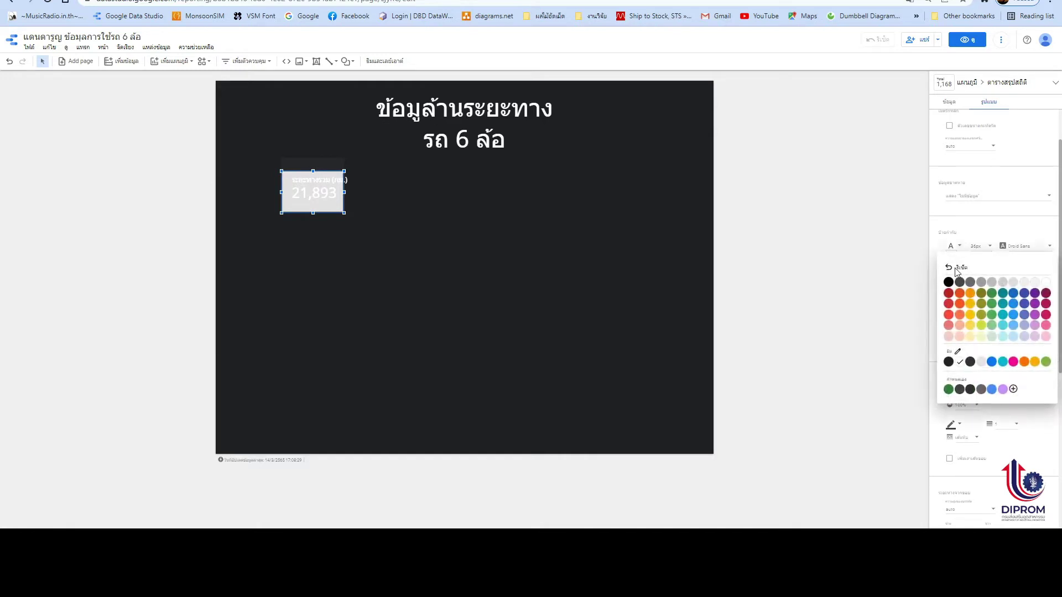
pyautogui.click(948, 283)
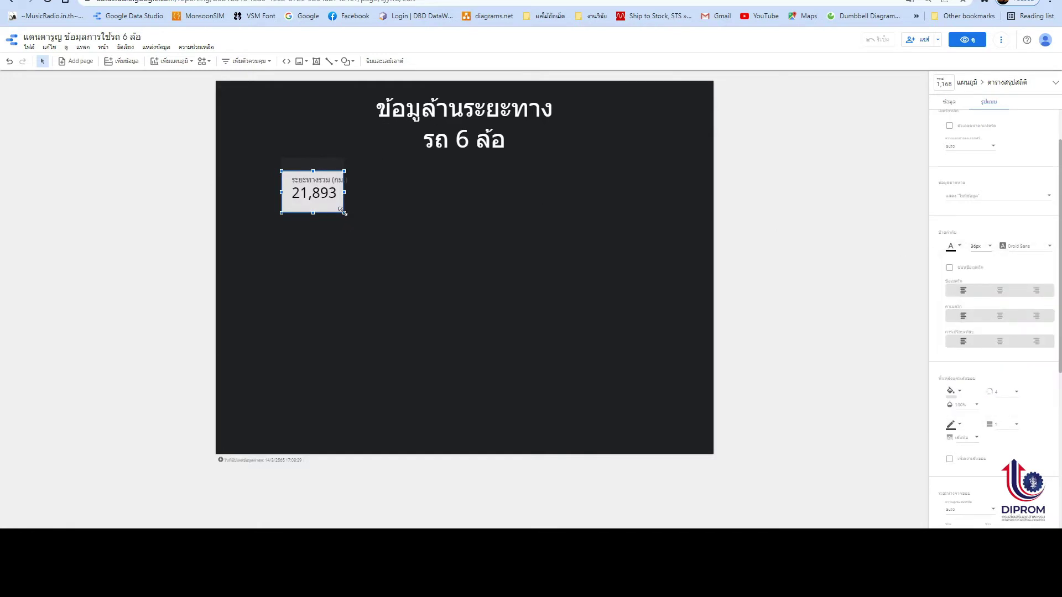
pyautogui.moveTo(344, 212); pyautogui.dragTo(369, 205)
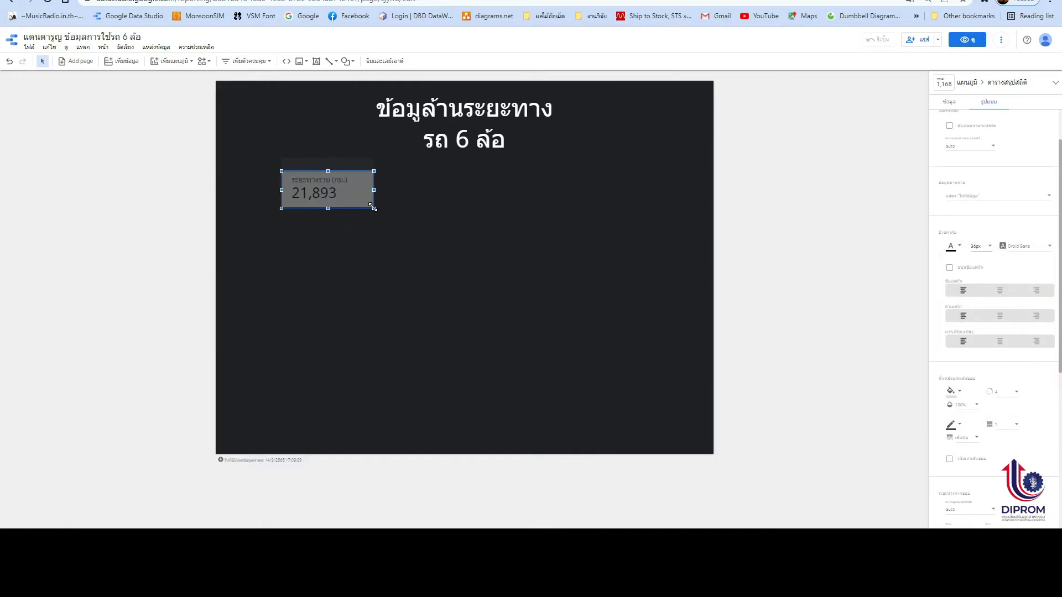
pyautogui.click(456, 199)
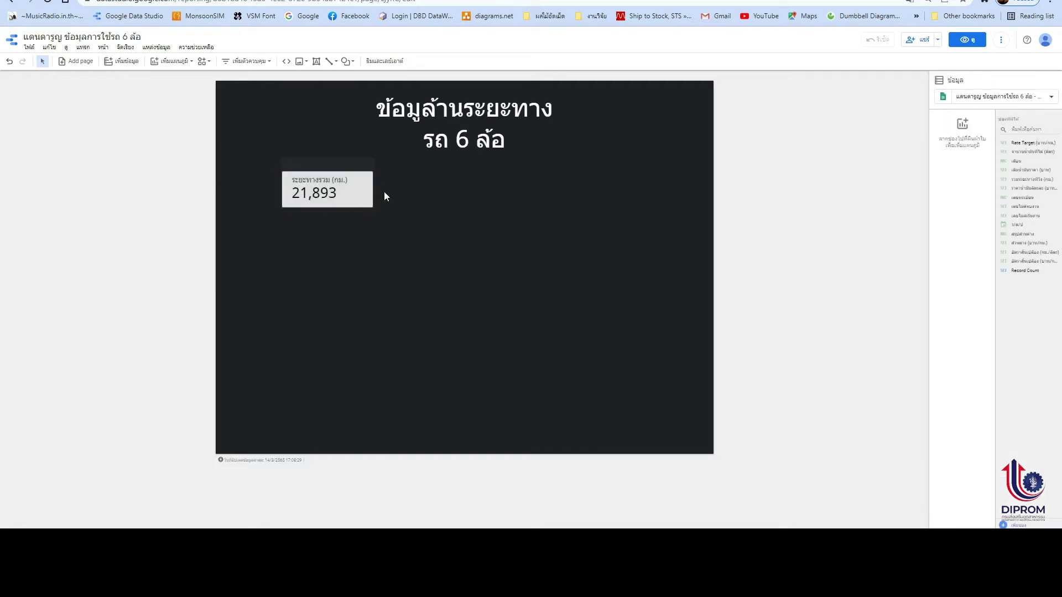
# - Duplicate the total distance scorecard and place the copy beside the original on its right
pyautogui.click(357, 192)
pyautogui.hotkey('ctrl', 'd')
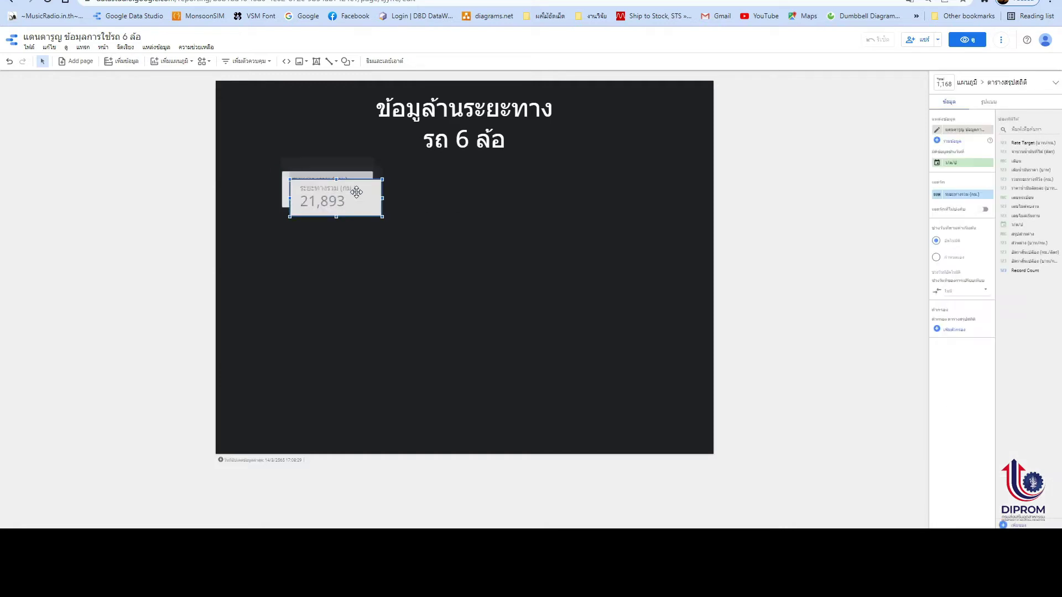
pyautogui.moveTo(356, 192); pyautogui.dragTo(457, 187)
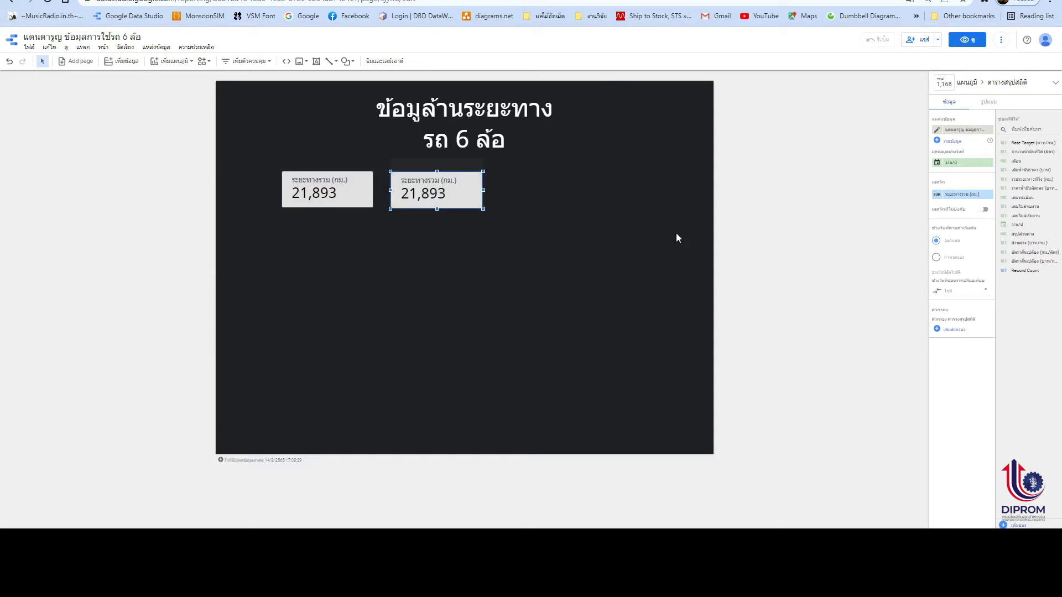
# - Change the copied scorecard's aggregation to average (เฉลี่ย) and rename its metric ระยะทางที่วิ่งเฉลี่ยต่อวัน (กม./วัน)
pyautogui.click(936, 194)
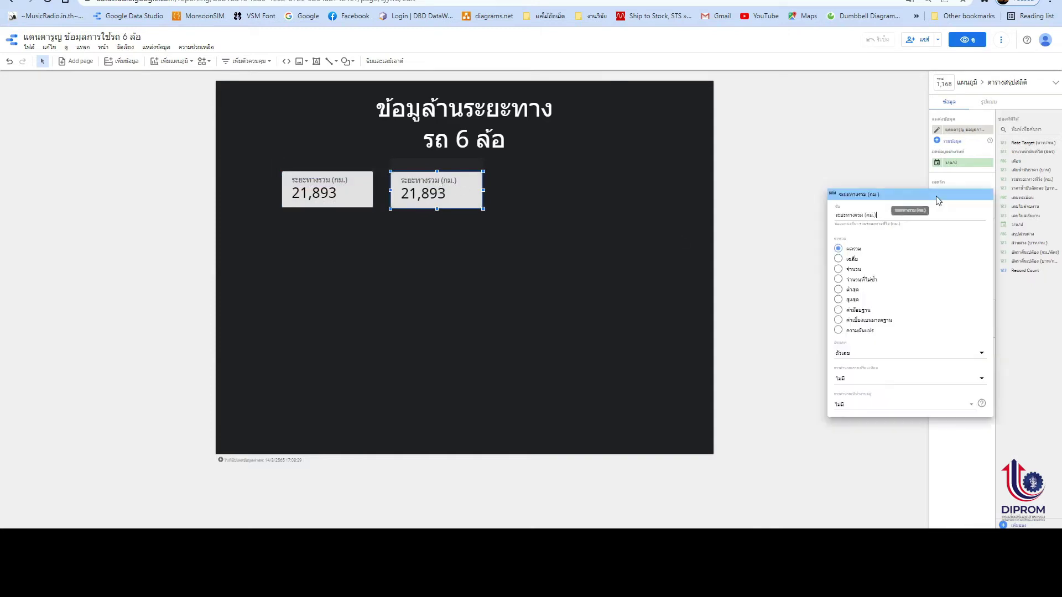
pyautogui.click(848, 261)
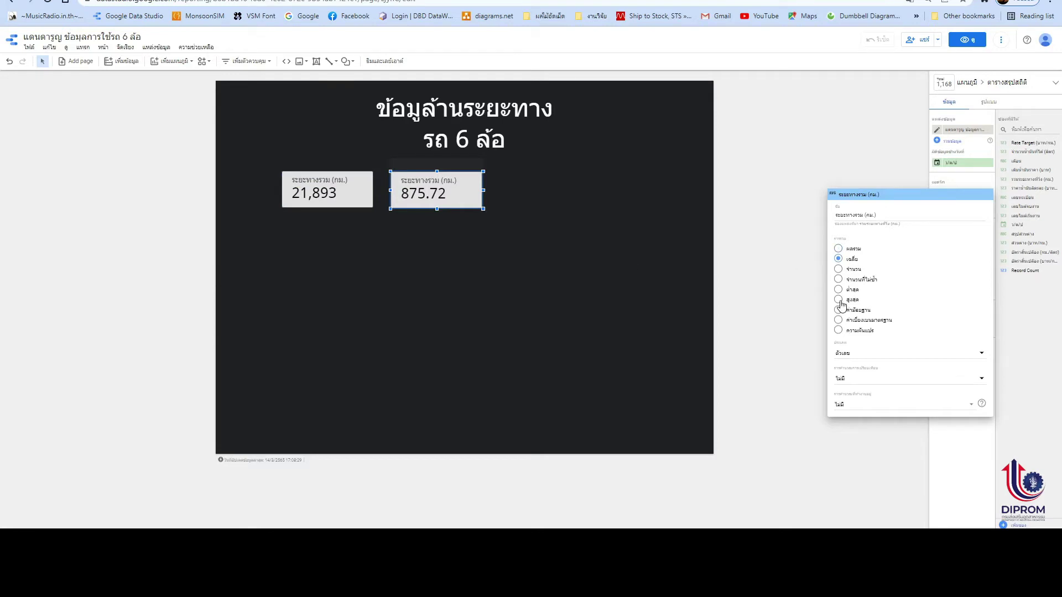
pyautogui.click(864, 213)
pyautogui.press('BackSpace')
pyautogui.press('BackSpace')
pyautogui.press('BackSpace')
pyautogui.write('ที่วิ่งเฉลี่ย')
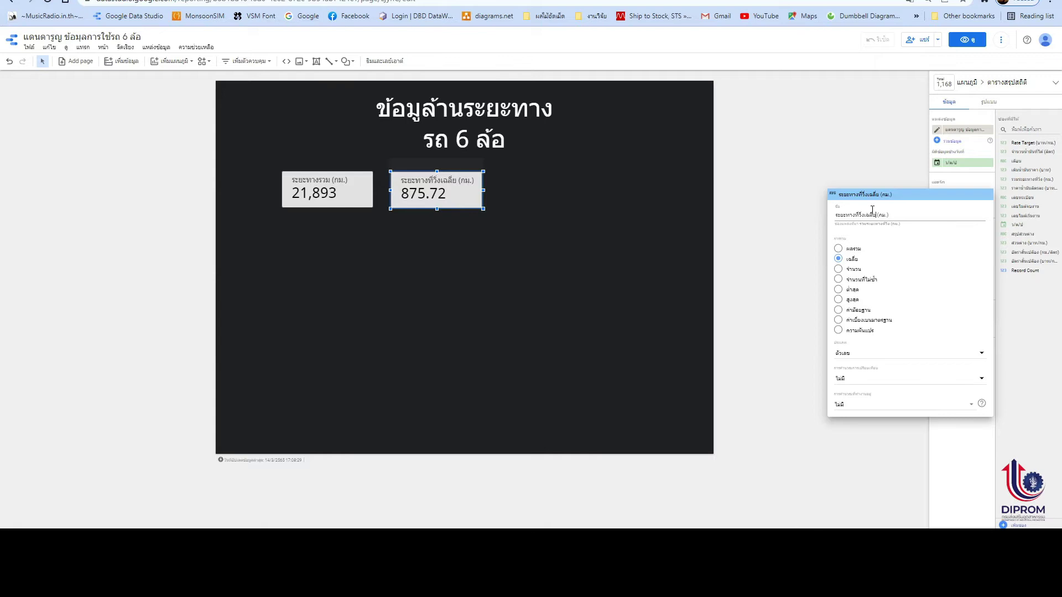
pyautogui.write('ต่อวัน')
pyautogui.click(821, 182)
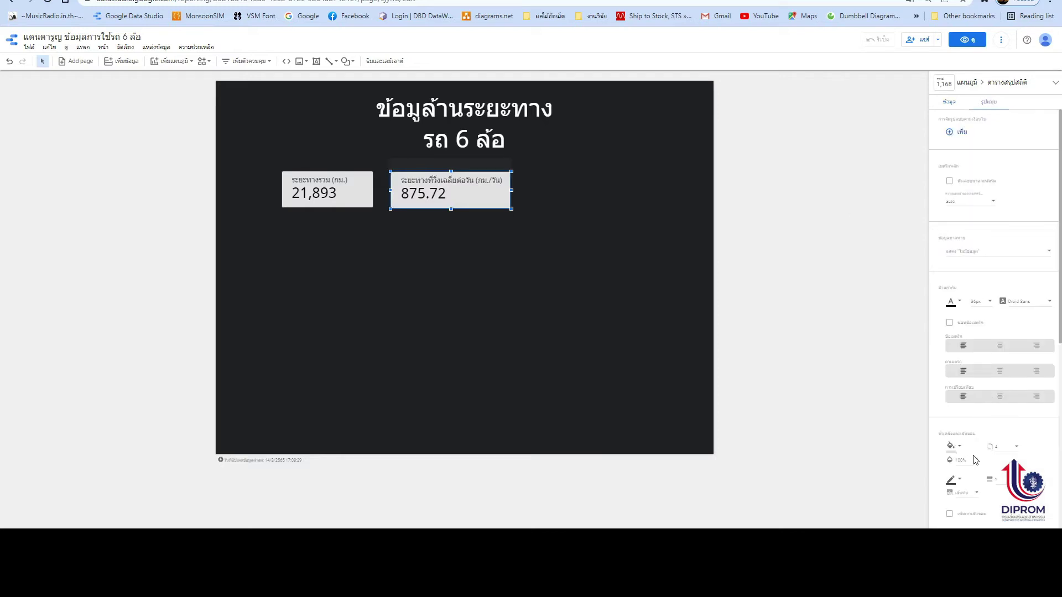
# - Give the average daily distance scorecard a light pink background and space the two scorecards farther apart below the title
pyautogui.click(961, 449)
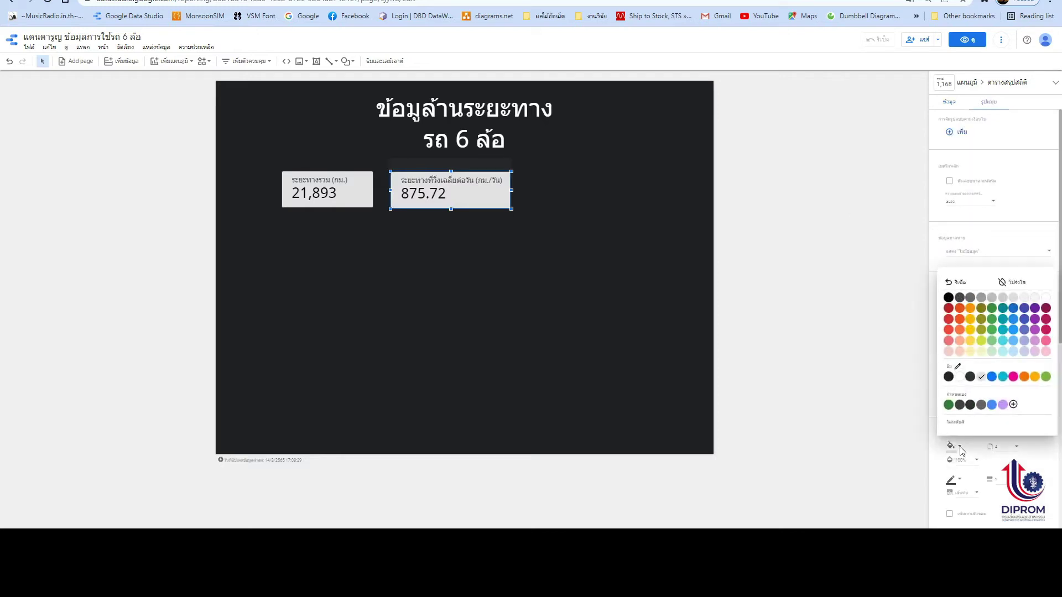
pyautogui.click(1045, 351)
pyautogui.click(706, 233)
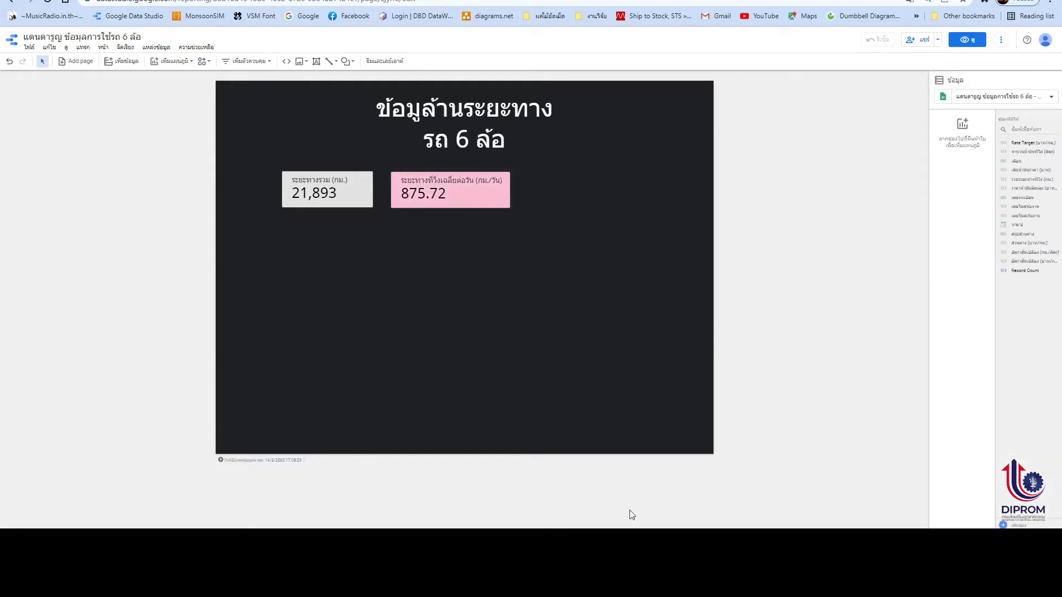
pyautogui.hotkey('ctrl', 'z')
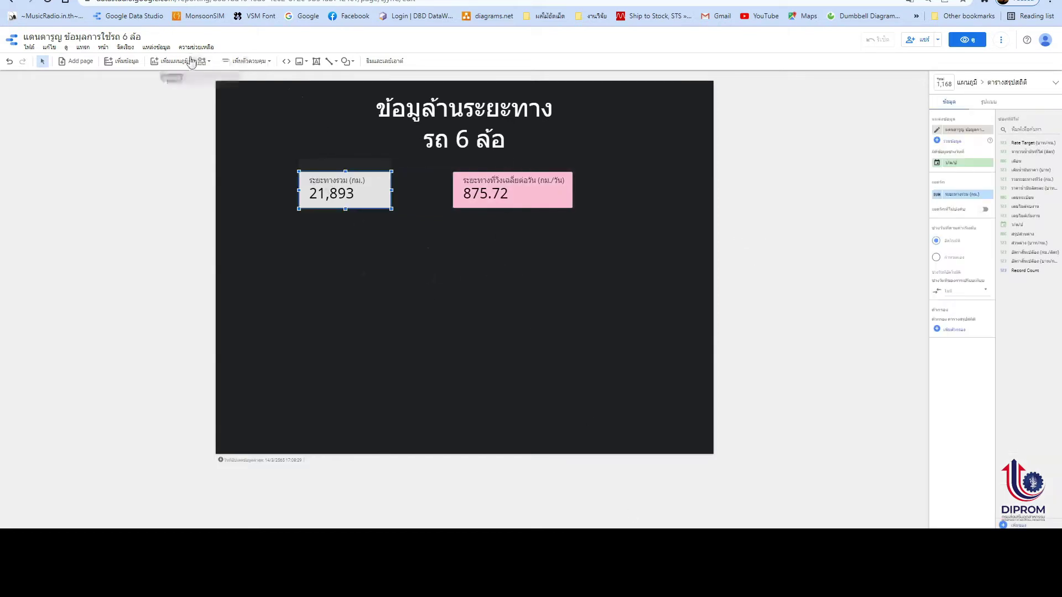
# - Add a horizontal bar chart below the scorecards with เลขทะเบียน as its dimension and เดือน as its breakdown dimension
pyautogui.click(171, 61)
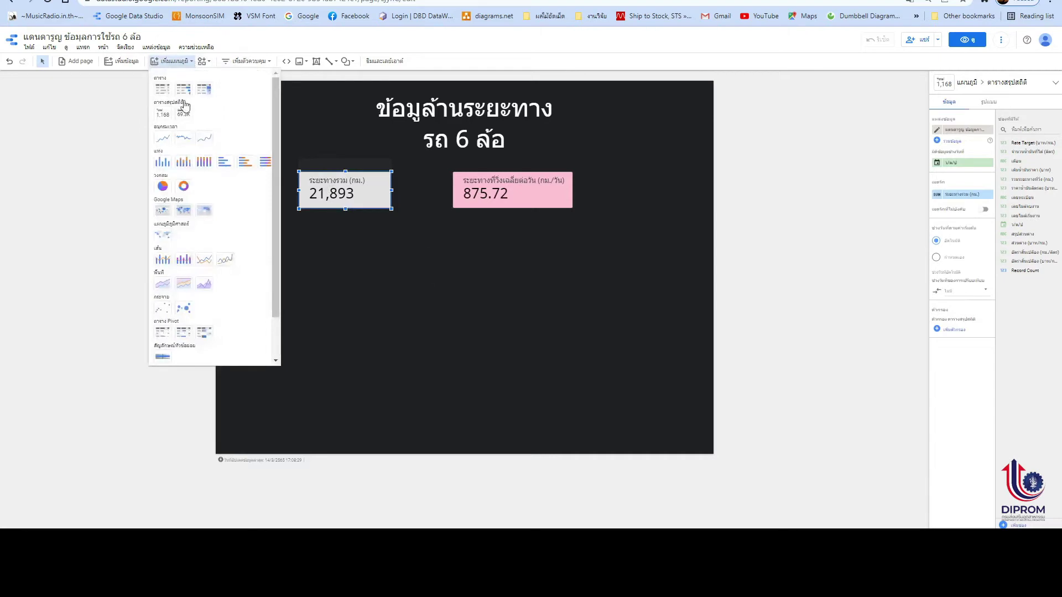
pyautogui.click(225, 162)
pyautogui.click(280, 224)
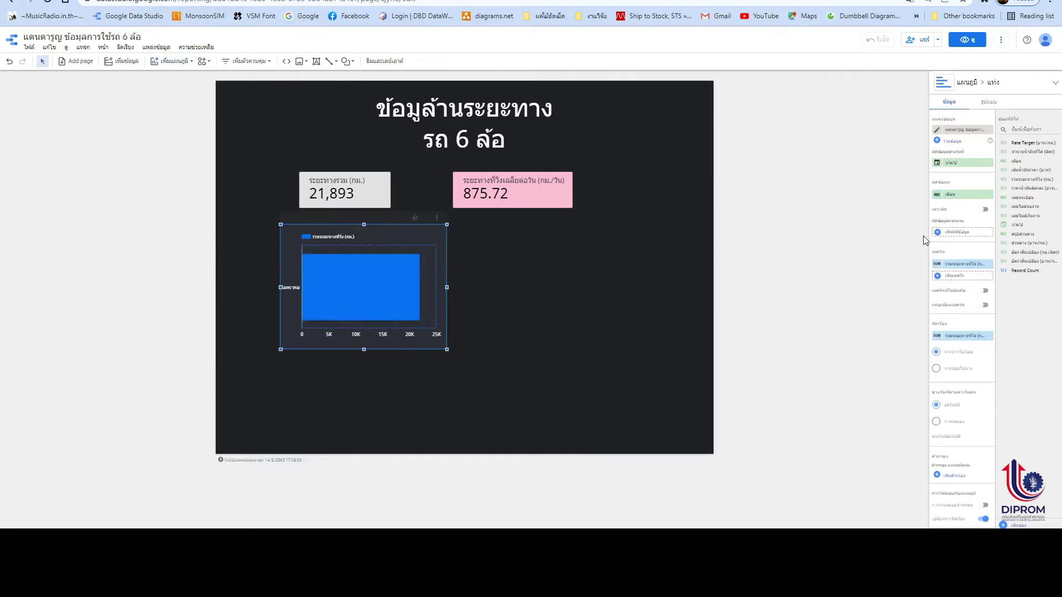
pyautogui.moveTo(961, 196); pyautogui.dragTo(956, 231)
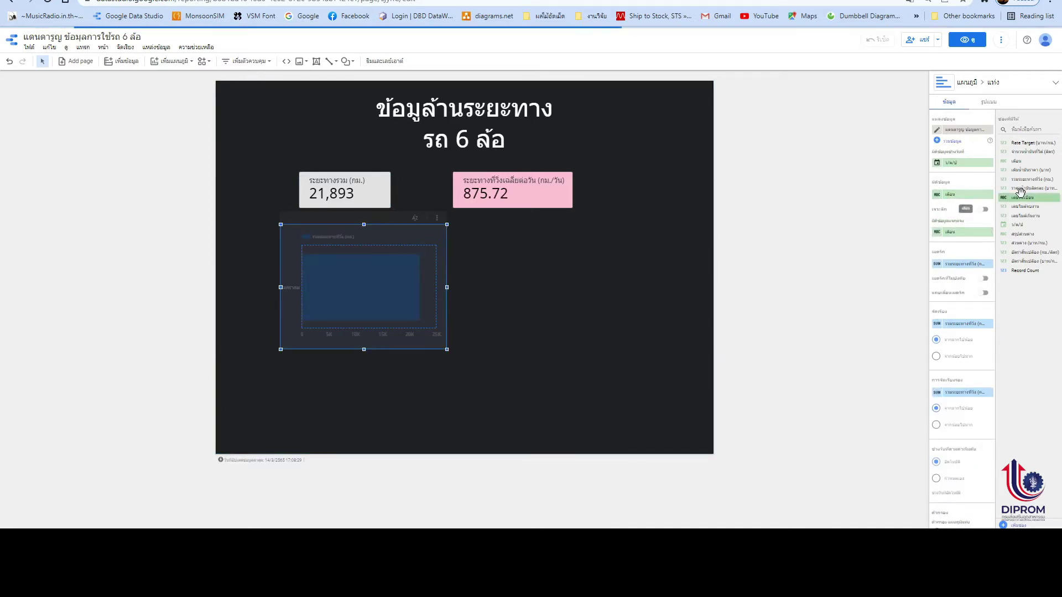
pyautogui.moveTo(1023, 206); pyautogui.dragTo(972, 194)
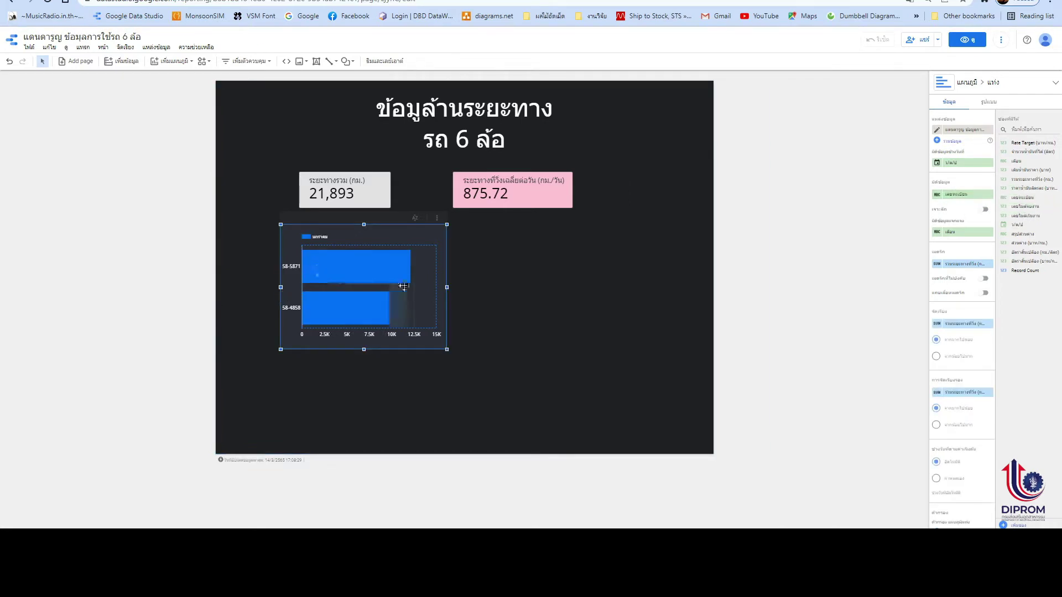
# - Widen the horizontal bar chart to span below both scorecards, reduce its height, and centre it on the page
pyautogui.moveTo(447, 287); pyautogui.dragTo(665, 277)
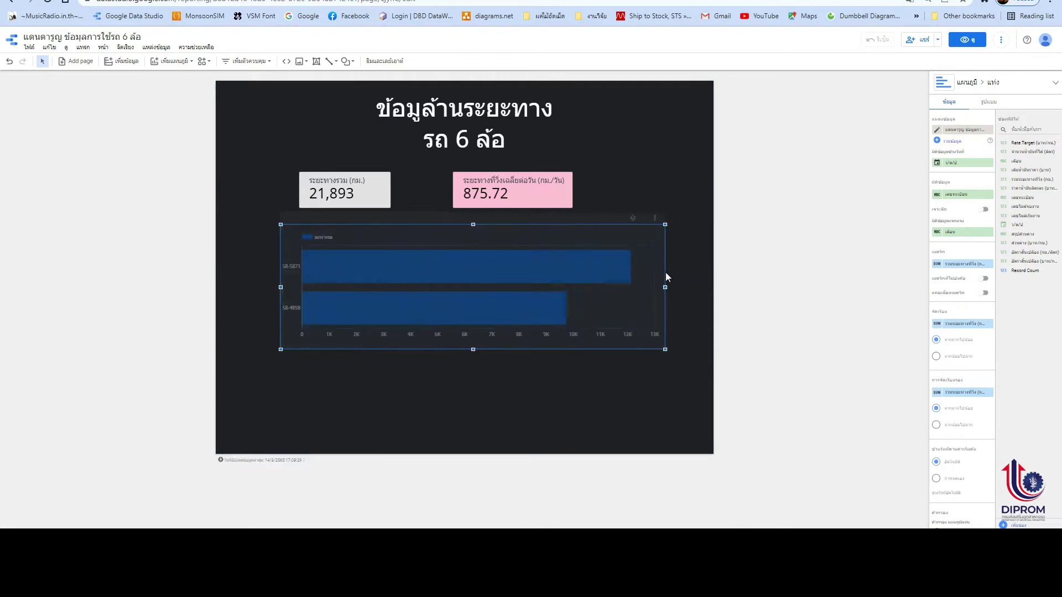
pyautogui.moveTo(472, 348); pyautogui.dragTo(482, 318)
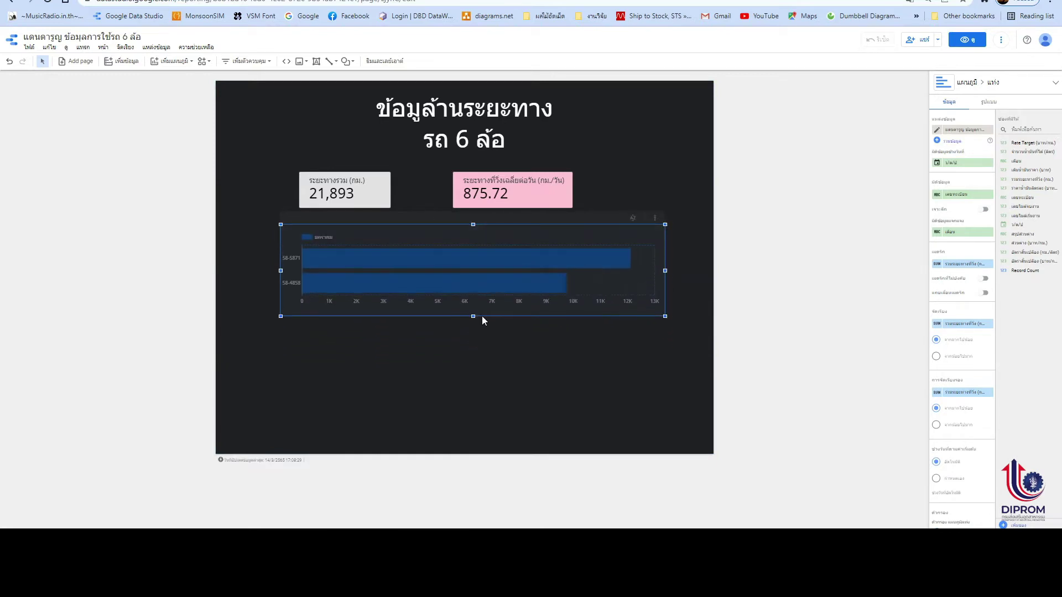
pyautogui.moveTo(531, 220)
pyautogui.mouseDown()
pyautogui.moveTo(506, 220)
pyautogui.moveTo(522, 221)
pyautogui.mouseUp()
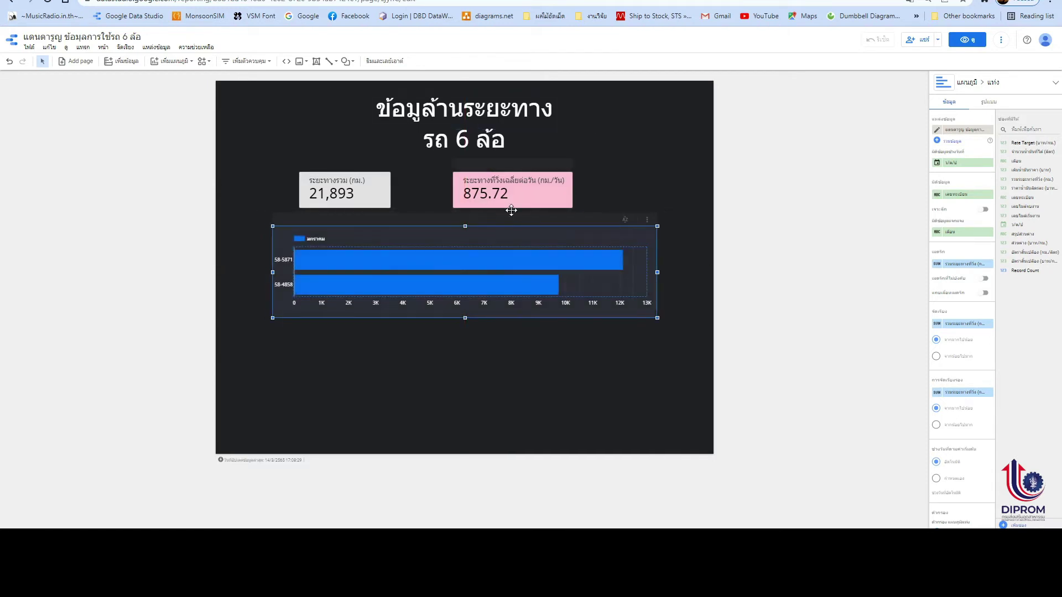
pyautogui.click(782, 266)
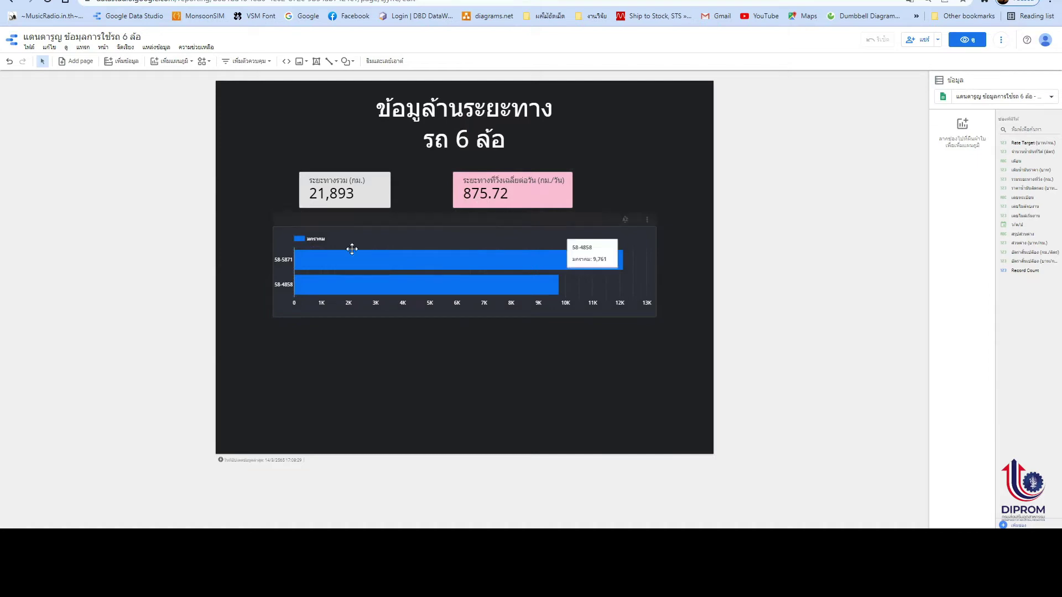
# - Add a column chart below the horizontal bar chart with เลขทะเบียน as its dimension and รวมระยะทางที่วิ่ง (กม.) as its metric
pyautogui.click(171, 62)
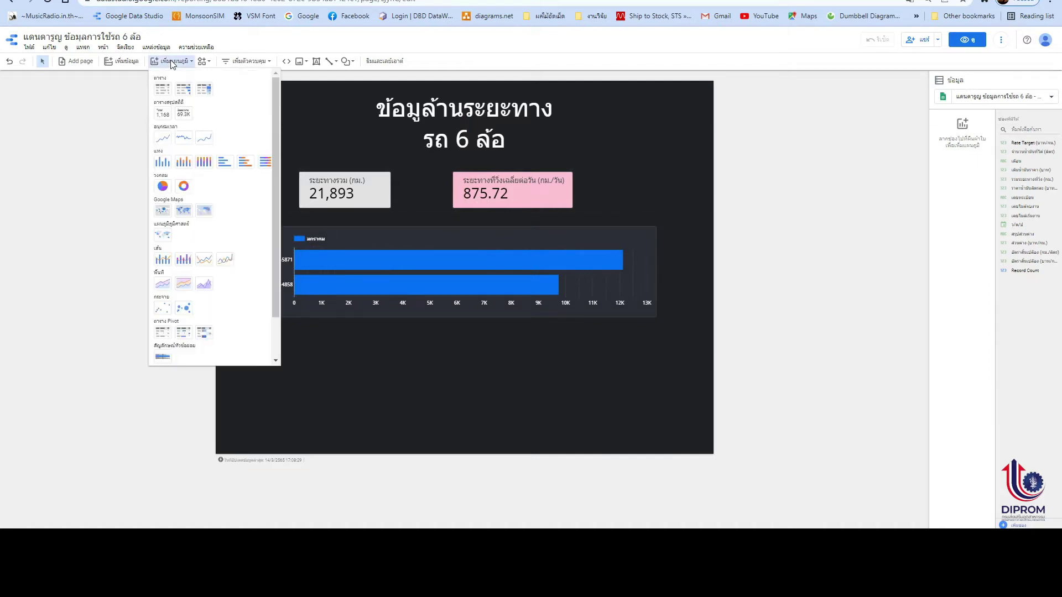
pyautogui.click(163, 162)
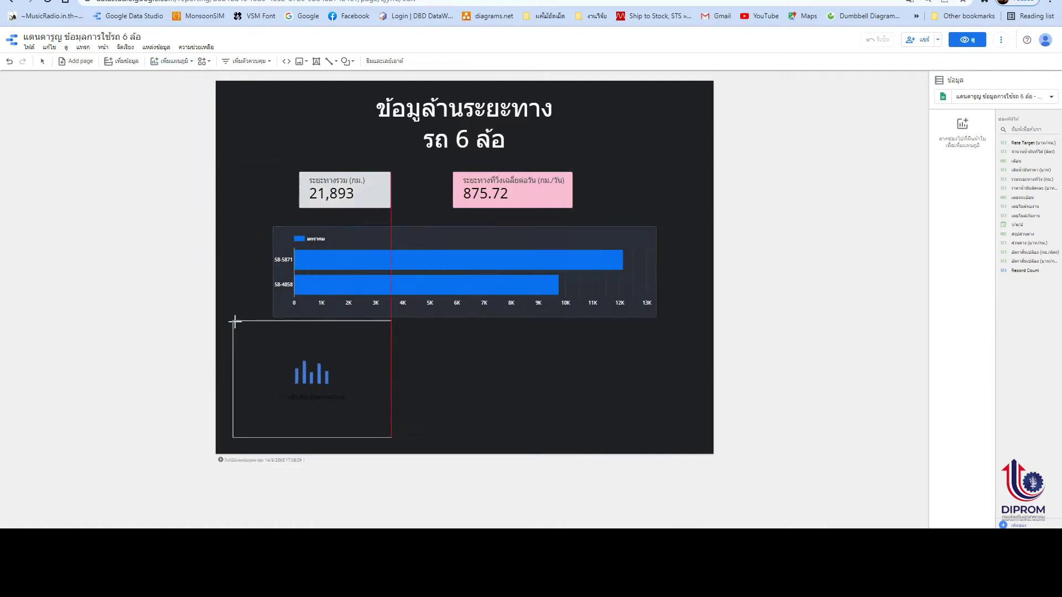
pyautogui.click(273, 325)
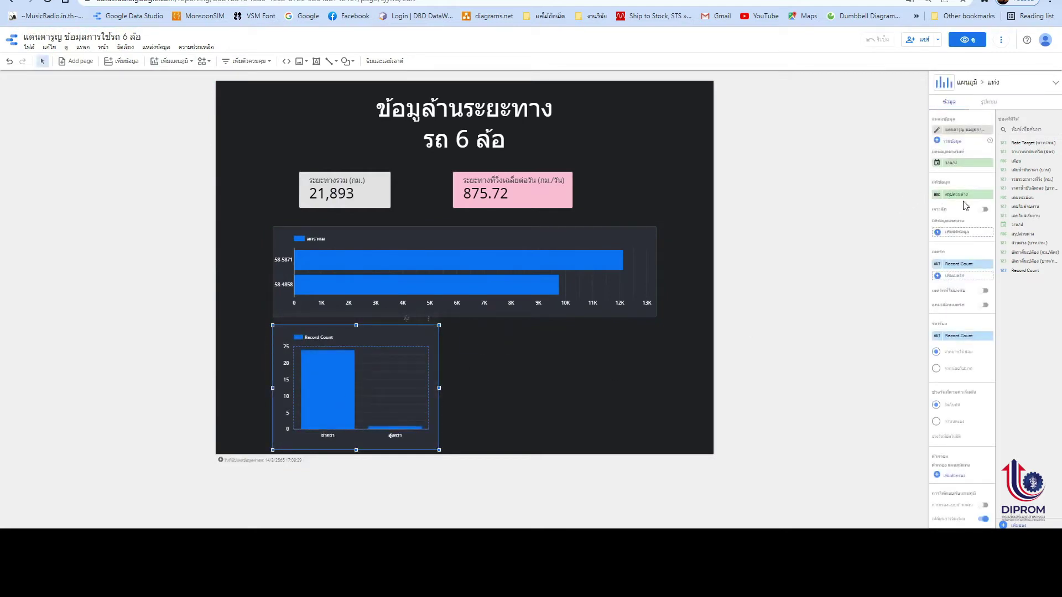
pyautogui.moveTo(1022, 197); pyautogui.dragTo(962, 194)
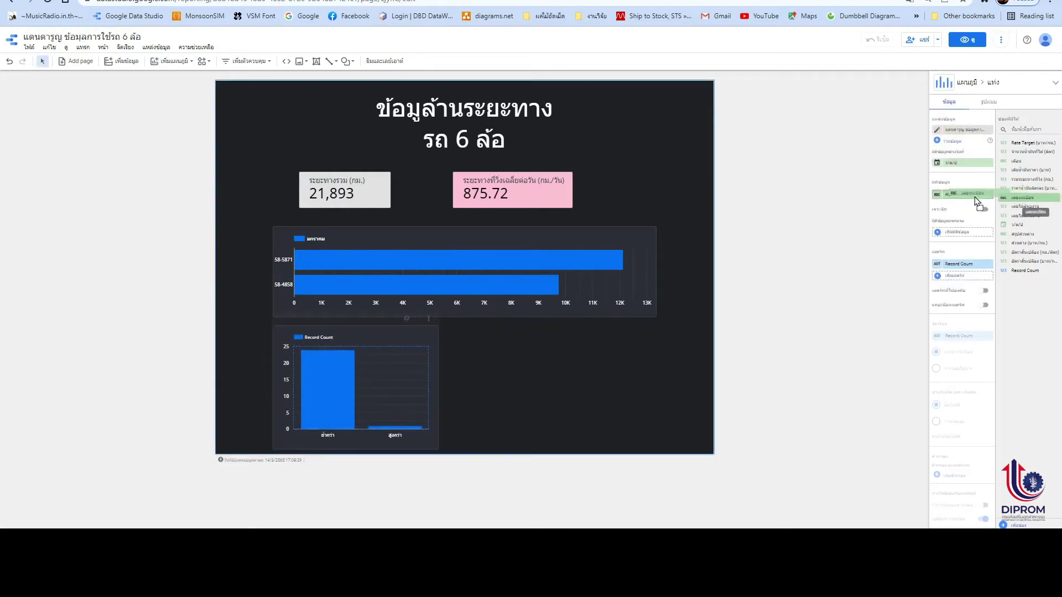
pyautogui.click(967, 265)
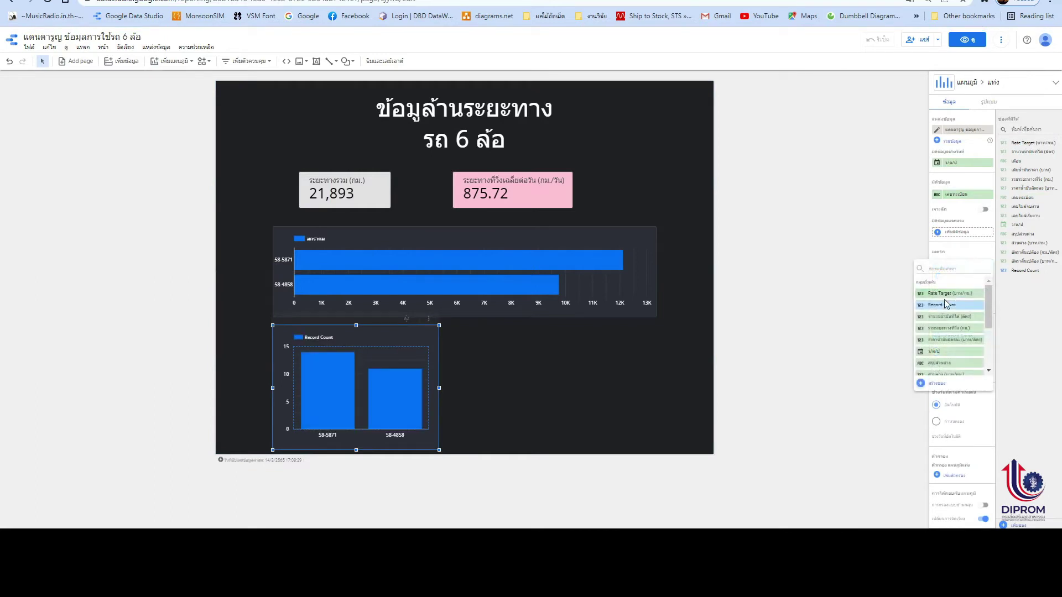
pyautogui.click(944, 328)
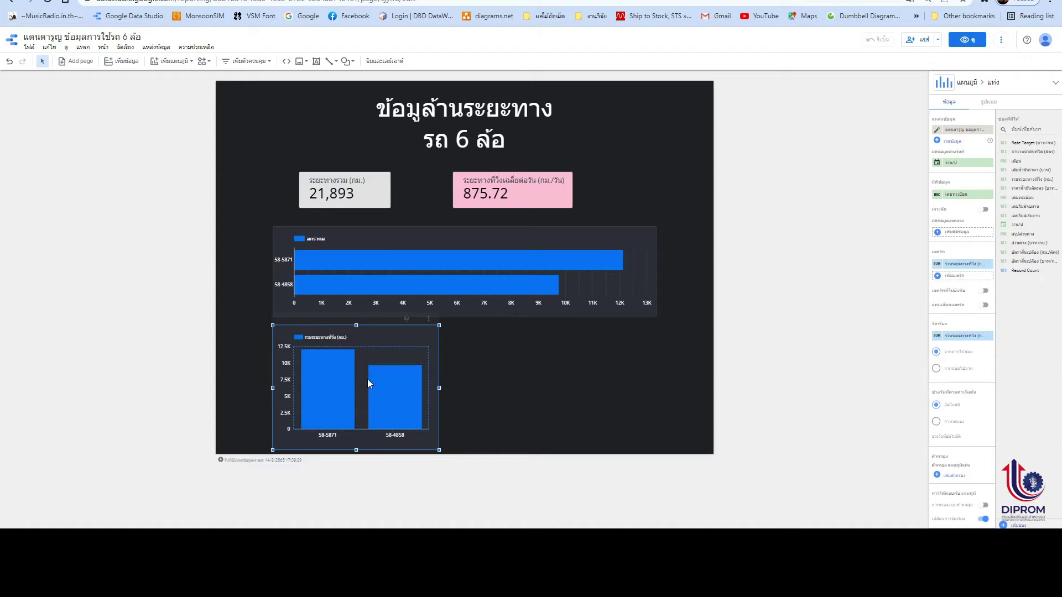
# - Widen the column chart on both sides and shift it slightly left below the horizontal bar chart
pyautogui.moveTo(439, 388); pyautogui.dragTo(468, 387)
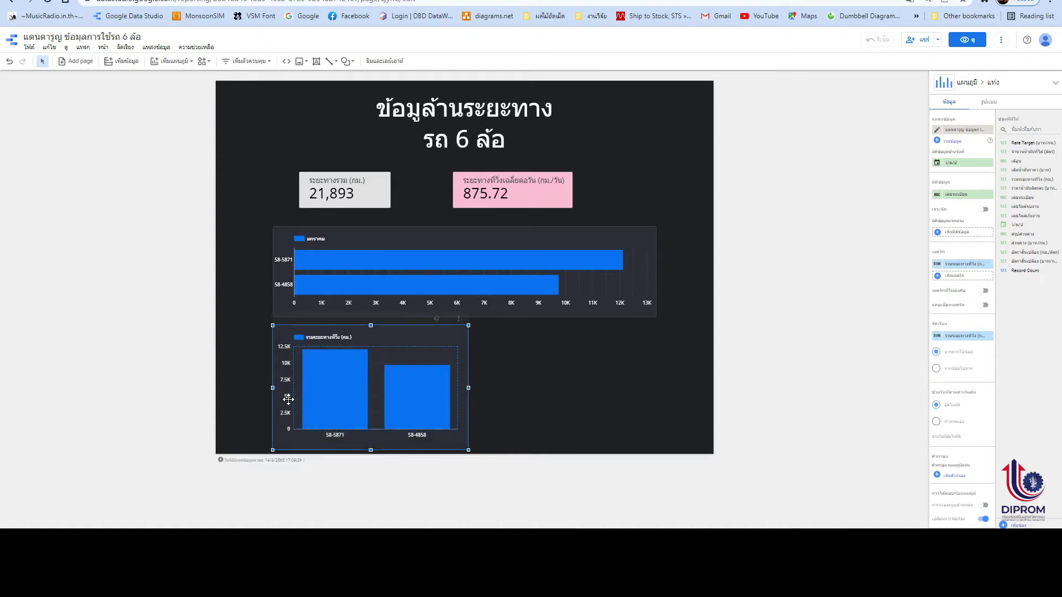
pyautogui.moveTo(272, 388); pyautogui.dragTo(256, 386)
pyautogui.moveTo(410, 335); pyautogui.dragTo(401, 332)
pyautogui.click(589, 365)
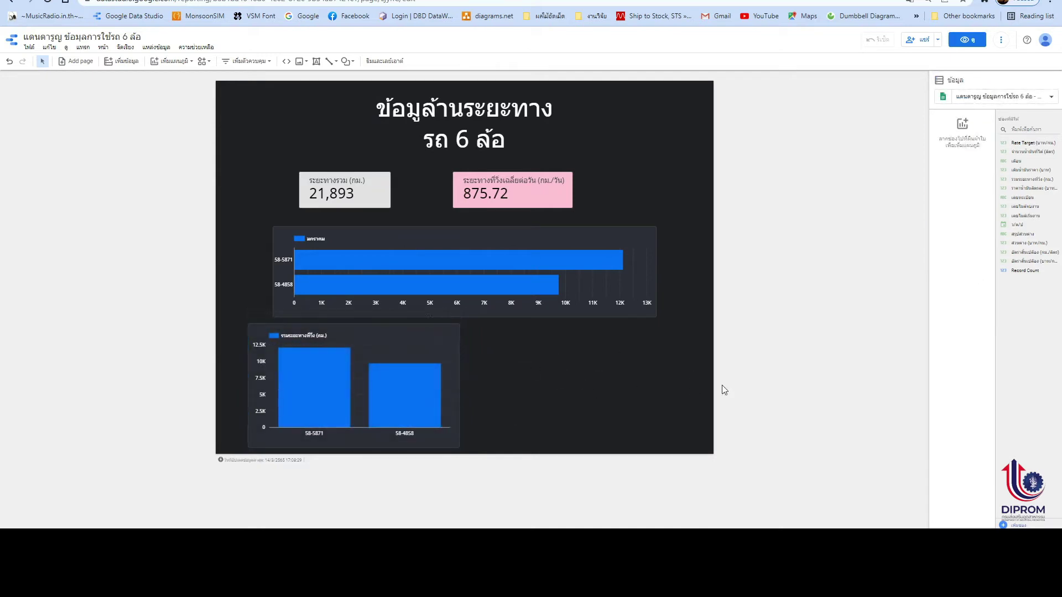
# - Add a table beside the column chart and include เลขทะเบียน as its second dimension after เดือน
pyautogui.click(171, 61)
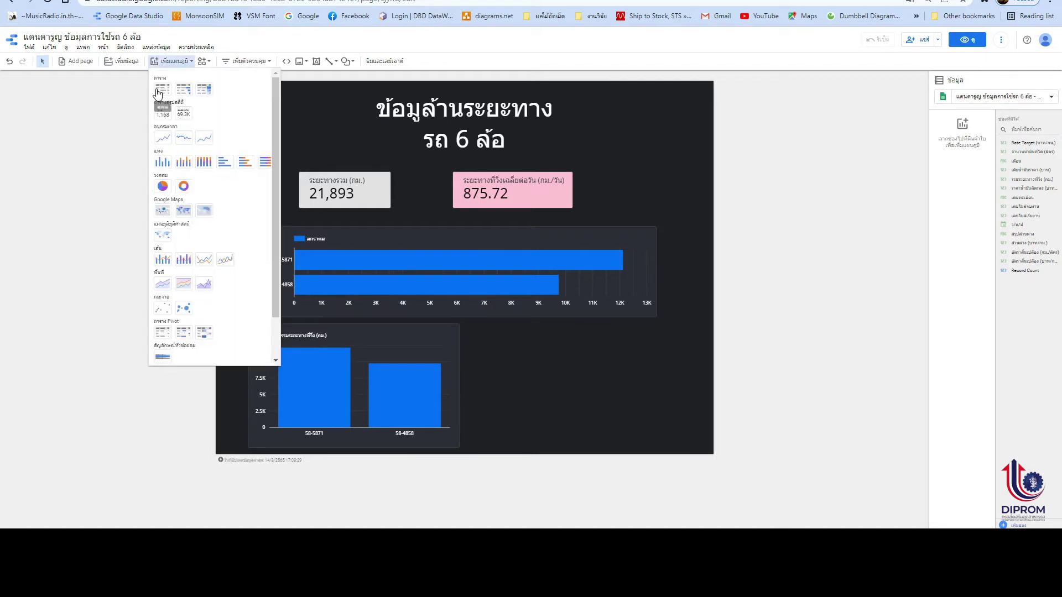
pyautogui.click(181, 139)
pyautogui.click(482, 326)
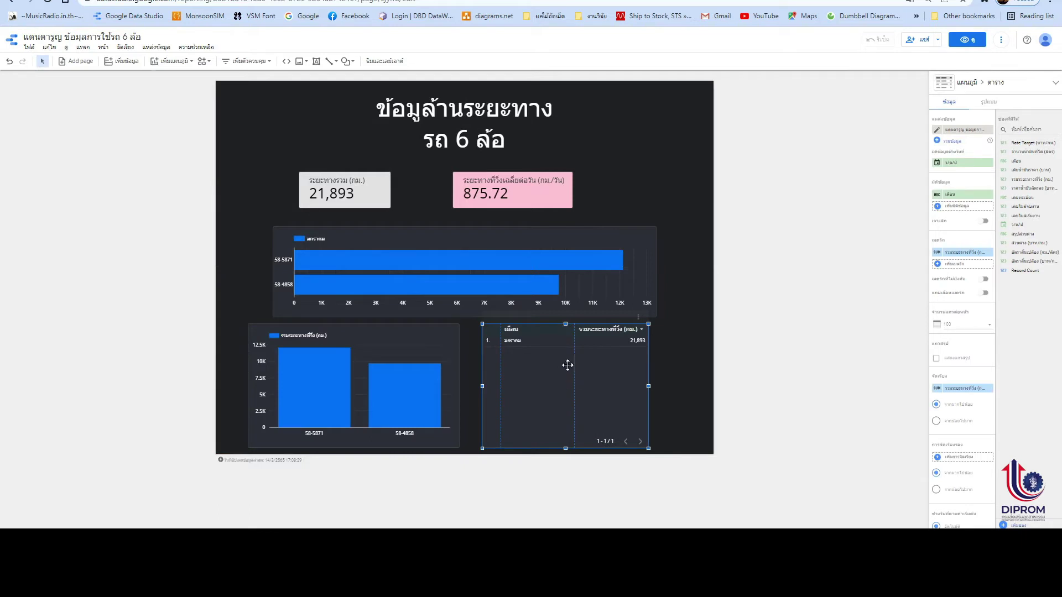
pyautogui.click(958, 207)
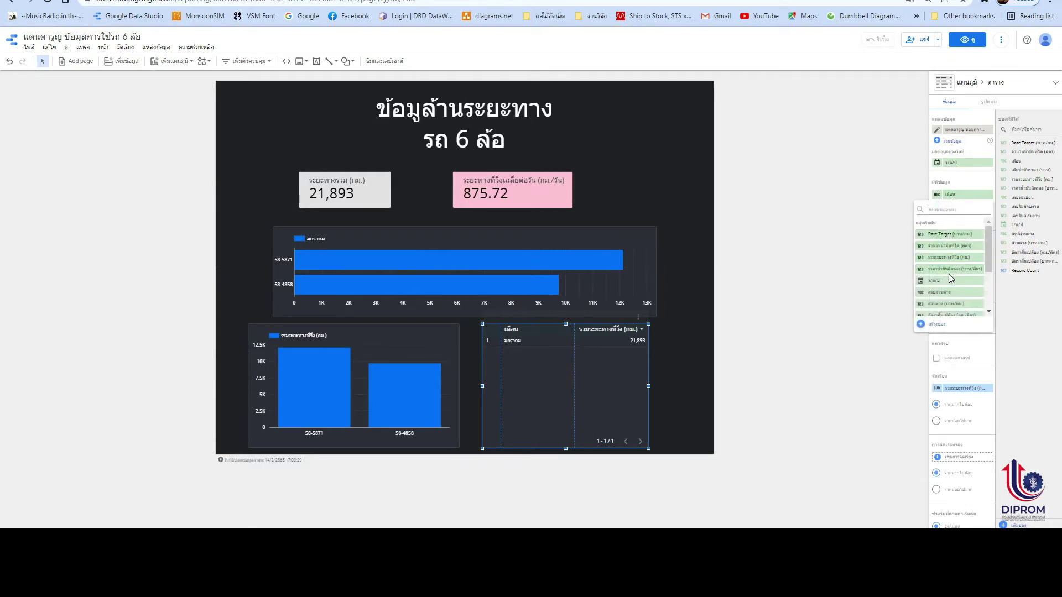
pyautogui.scroll(-3, 950, 281)
pyautogui.click(940, 307)
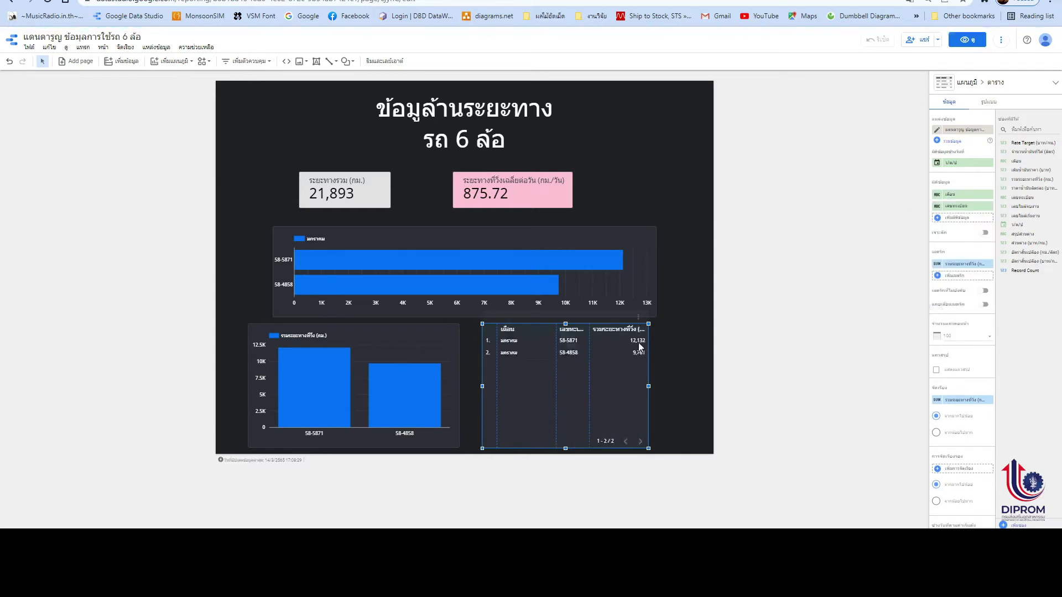
# - Add the fuel price per litre (บาท/ลิตร) field as the table's second metric
pyautogui.click(947, 276)
pyautogui.scroll(-3, 951, 335)
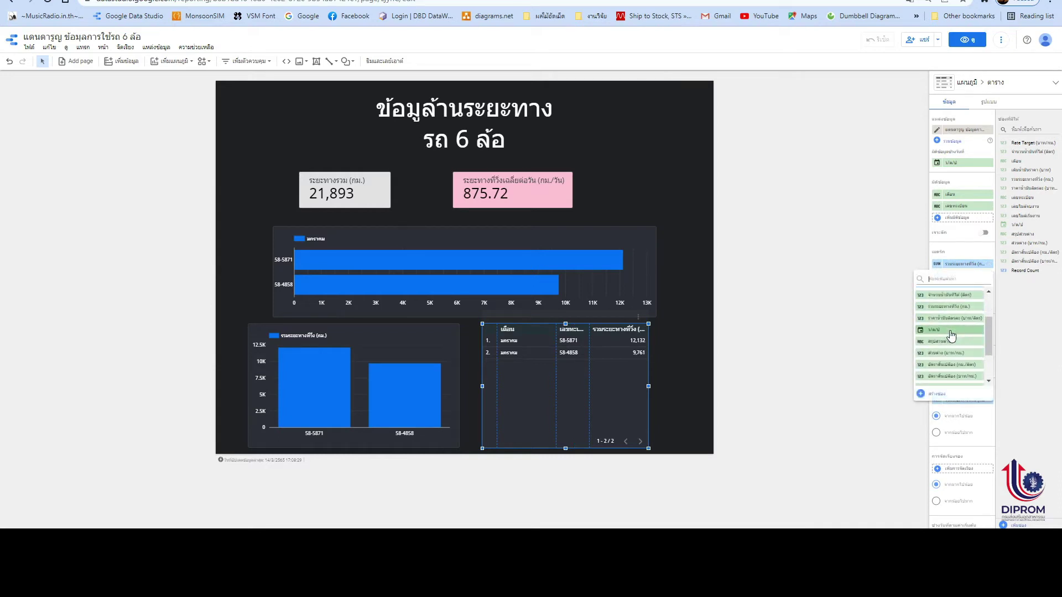
pyautogui.scroll(-3, 947, 315)
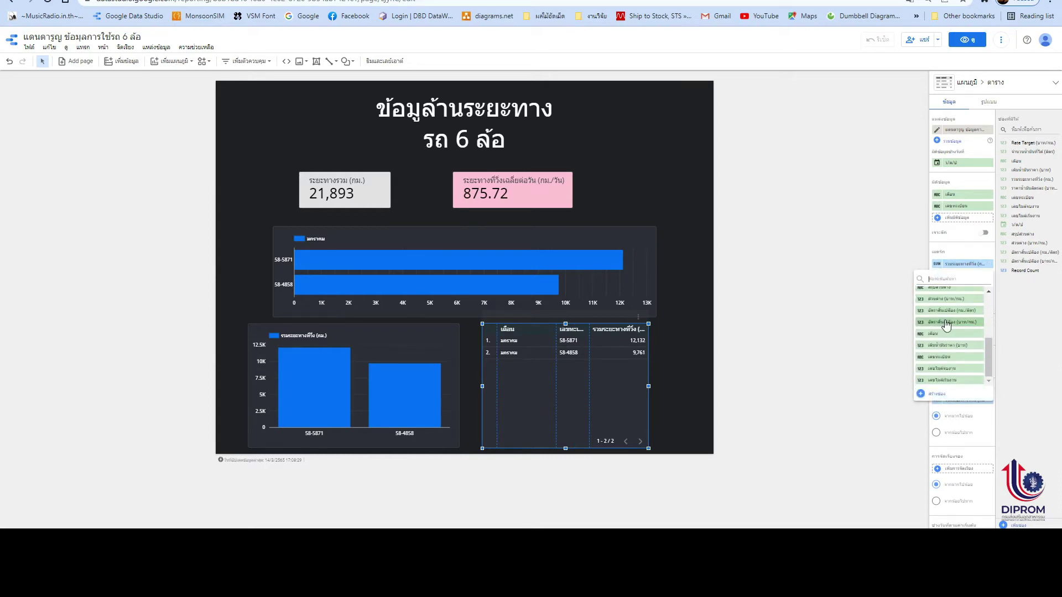
pyautogui.scroll(1, 947, 326)
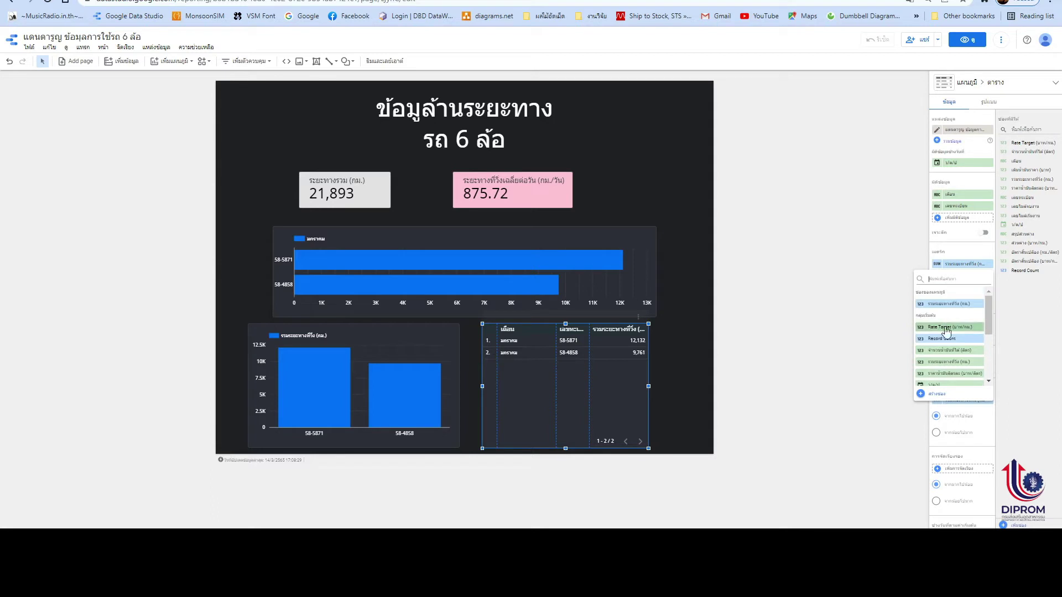
pyautogui.click(951, 374)
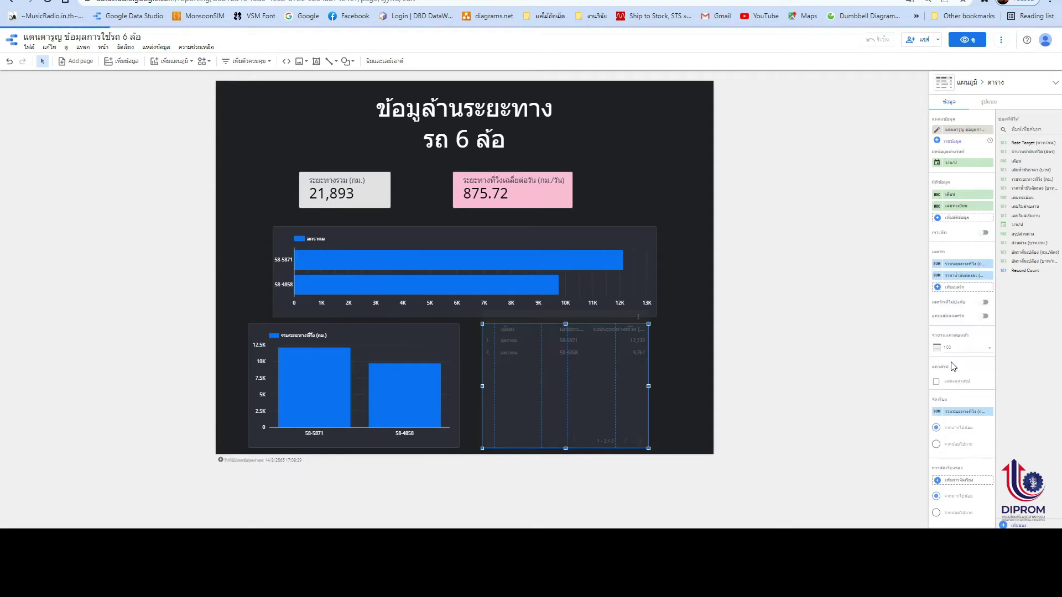
# - Set the table's second metric to เติมน้ำมันราคา (บาท)
pyautogui.click(963, 275)
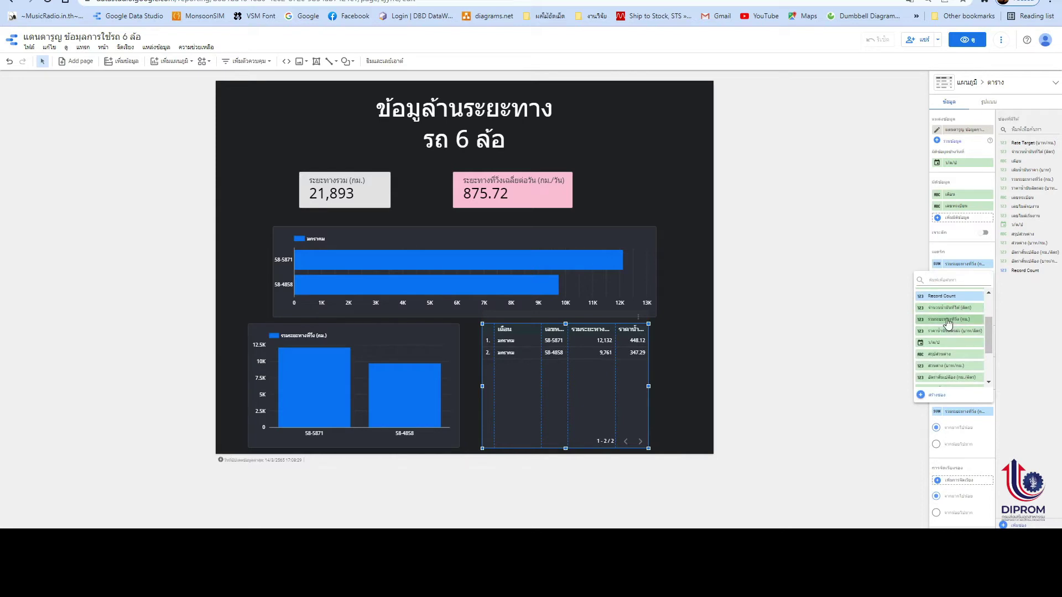
pyautogui.scroll(-2, 945, 347)
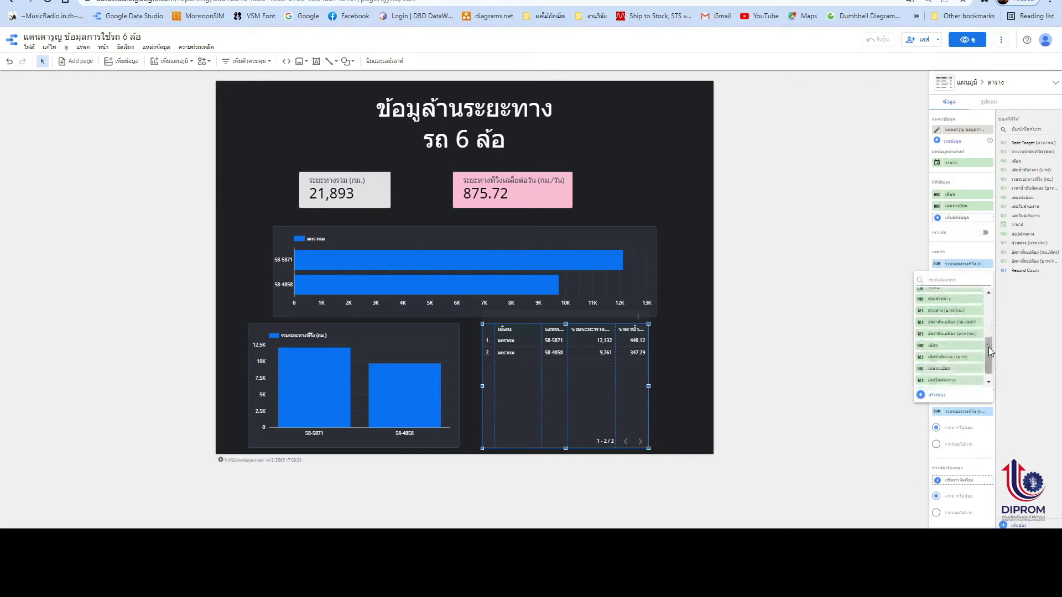
pyautogui.moveTo(987, 357); pyautogui.dragTo(992, 314)
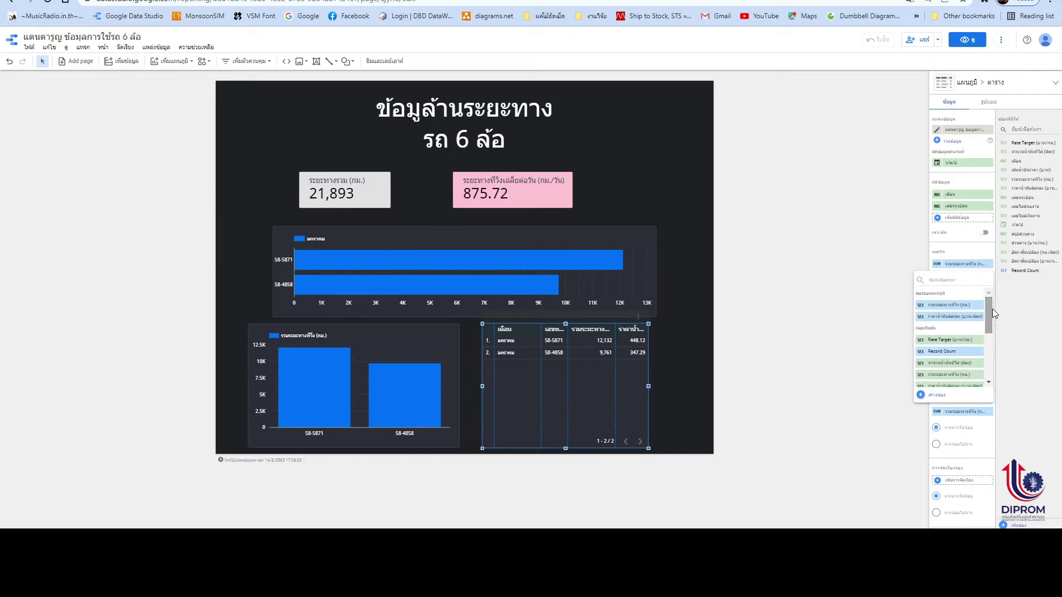
pyautogui.moveTo(990, 313); pyautogui.dragTo(988, 364)
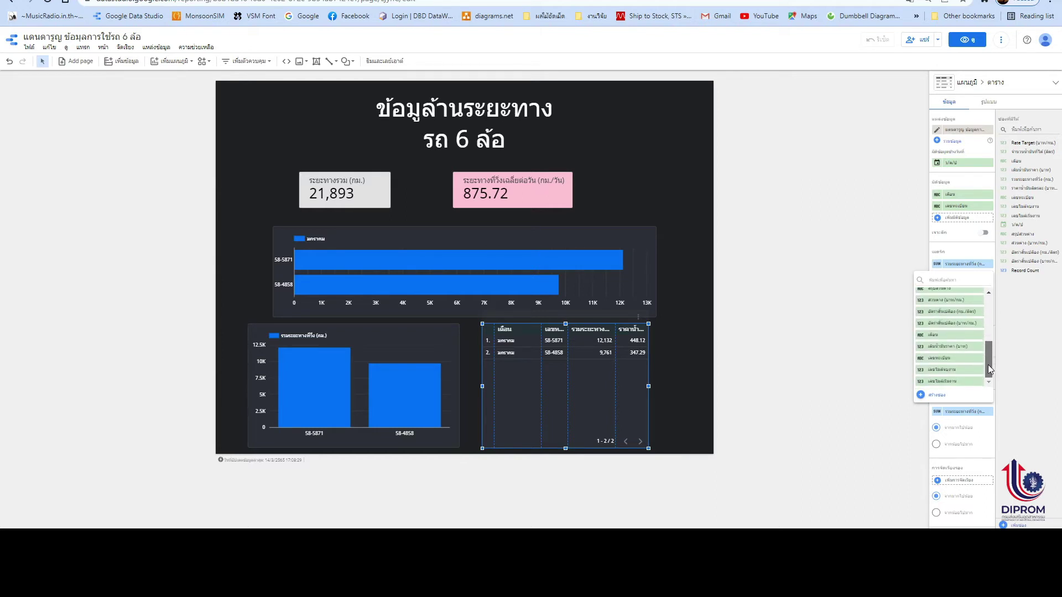
pyautogui.click(948, 346)
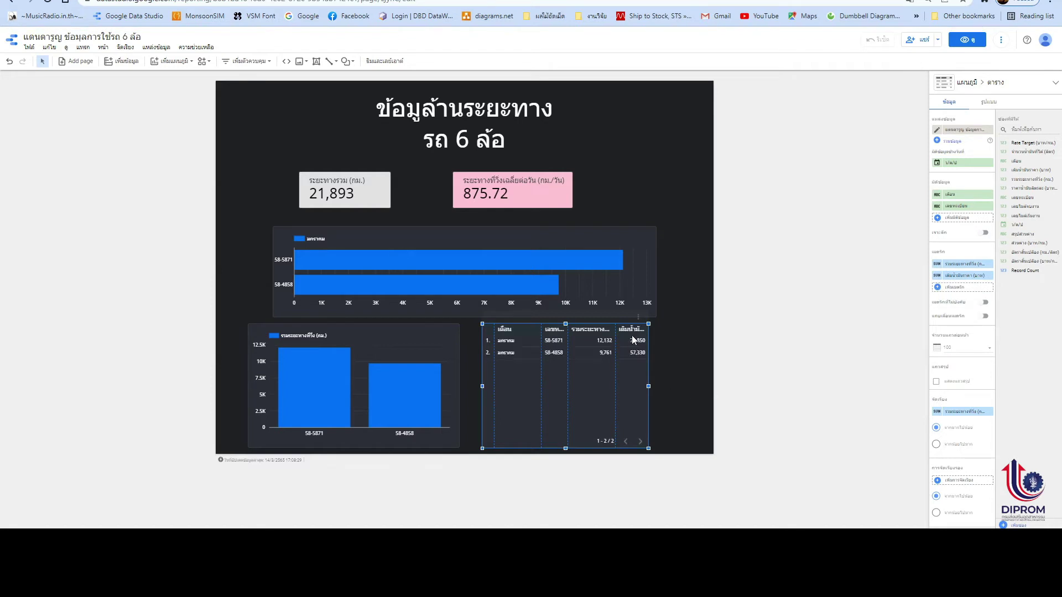
# - Add อัตราสิ้นเปลือง (กม./ลิตร) as the table's third metric and set its aggregation to average (เฉลี่ย)
pyautogui.click(962, 287)
pyautogui.scroll(-5, 946, 381)
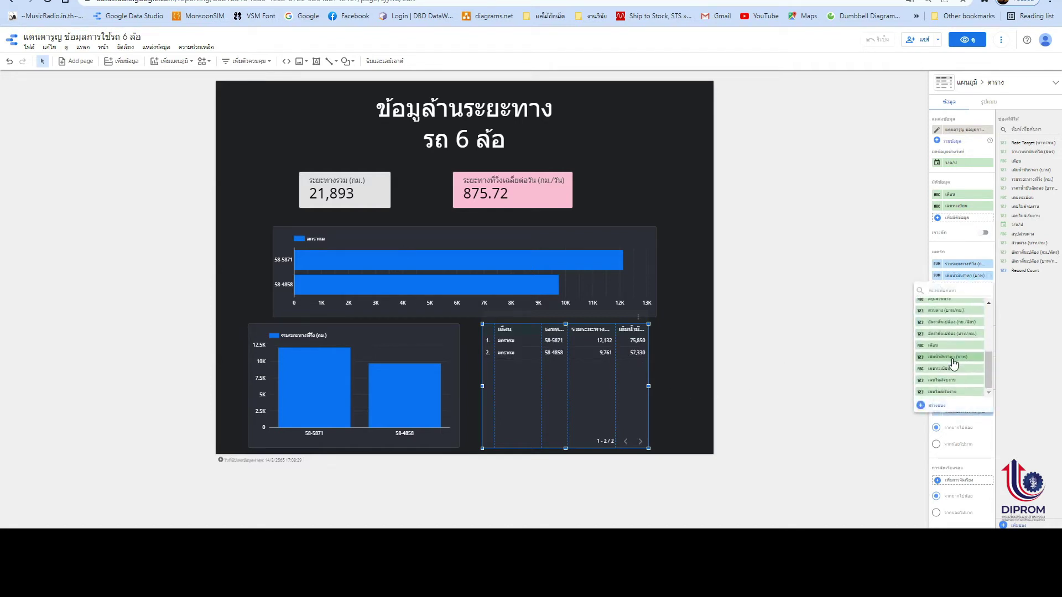
pyautogui.click(953, 322)
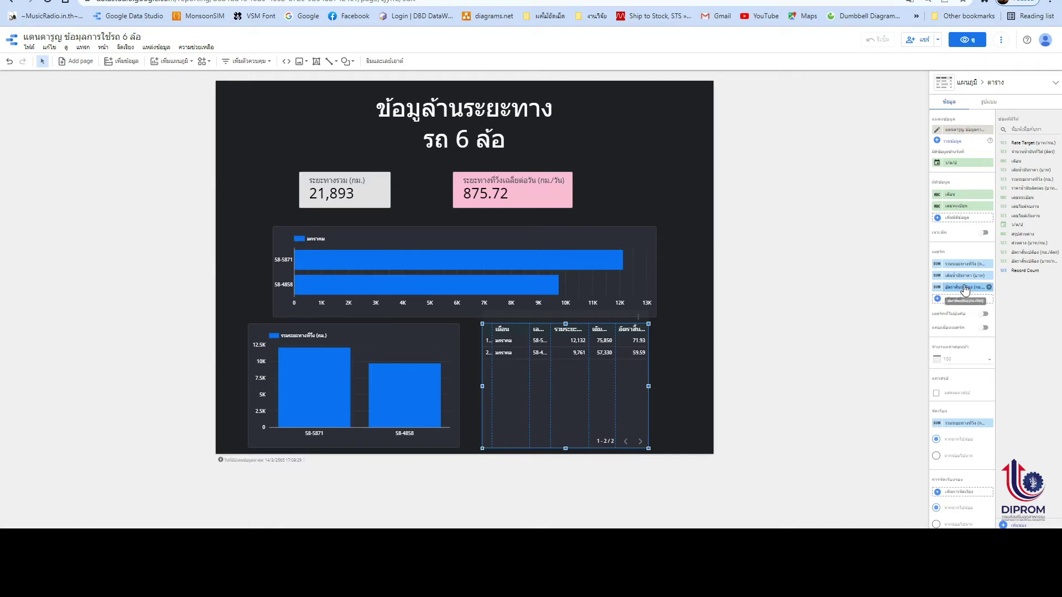
pyautogui.click(936, 288)
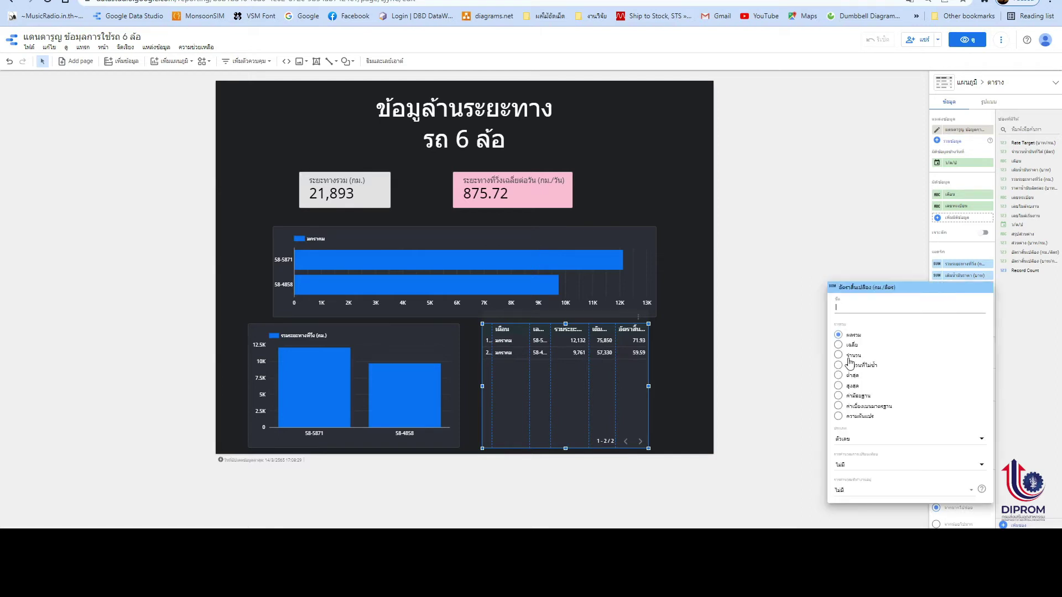
pyautogui.click(838, 345)
pyautogui.click(905, 267)
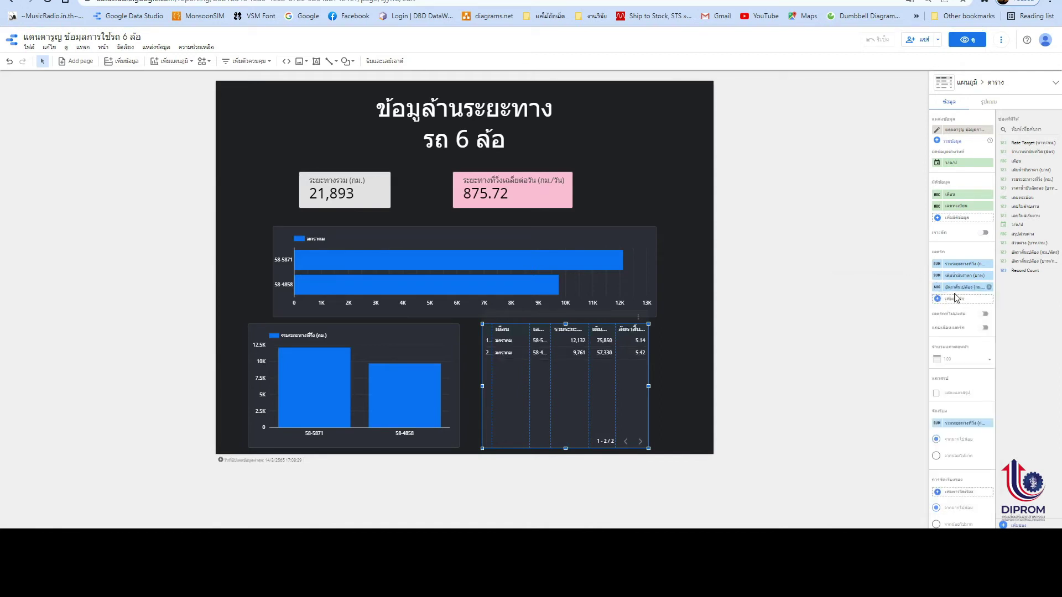
# - Add อัตราสิ้นเปลือง (บาท/กม.) as the table's fourth metric and set its aggregation to average (เฉลี่ย)
pyautogui.click(957, 299)
pyautogui.scroll(-5, 957, 360)
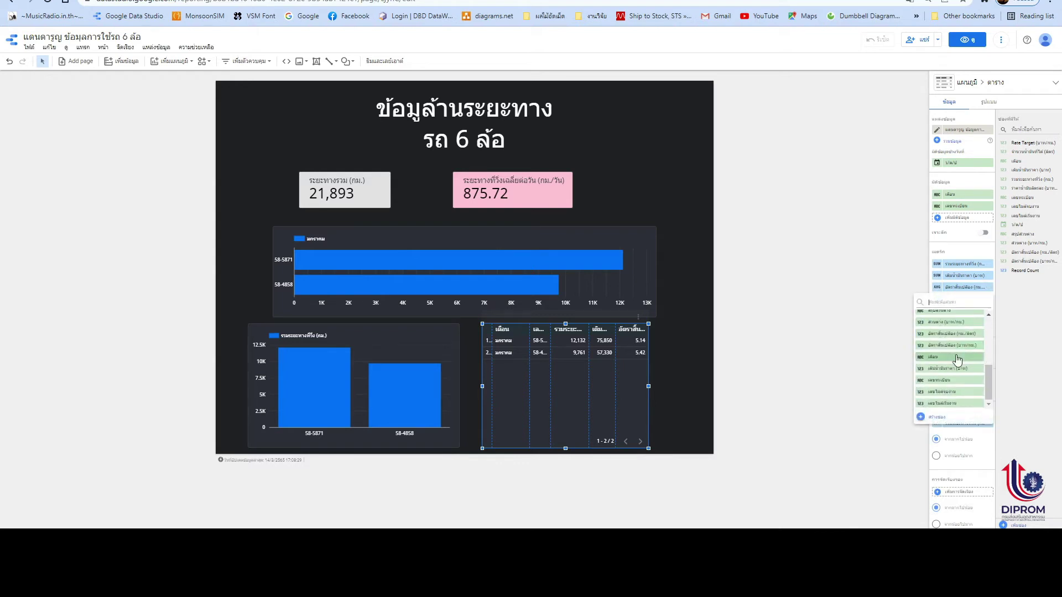
pyautogui.click(959, 349)
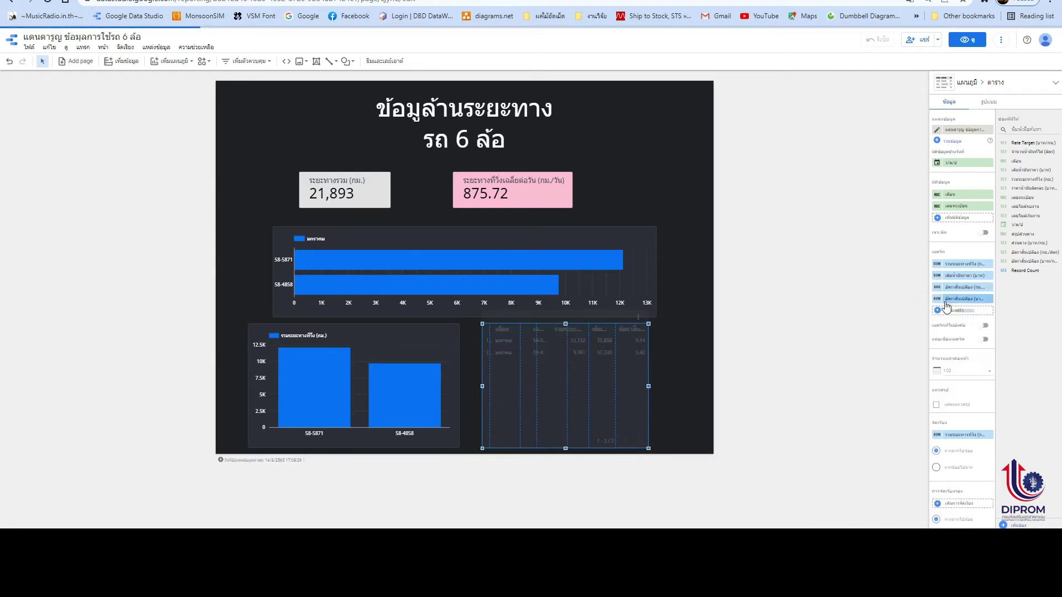
pyautogui.click(937, 300)
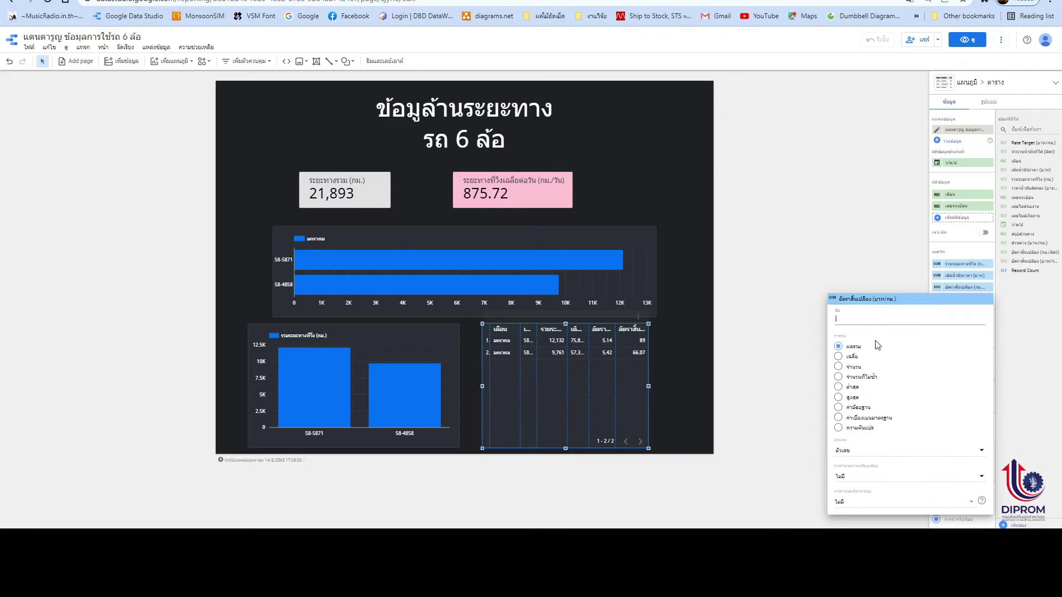
pyautogui.click(846, 356)
pyautogui.click(843, 271)
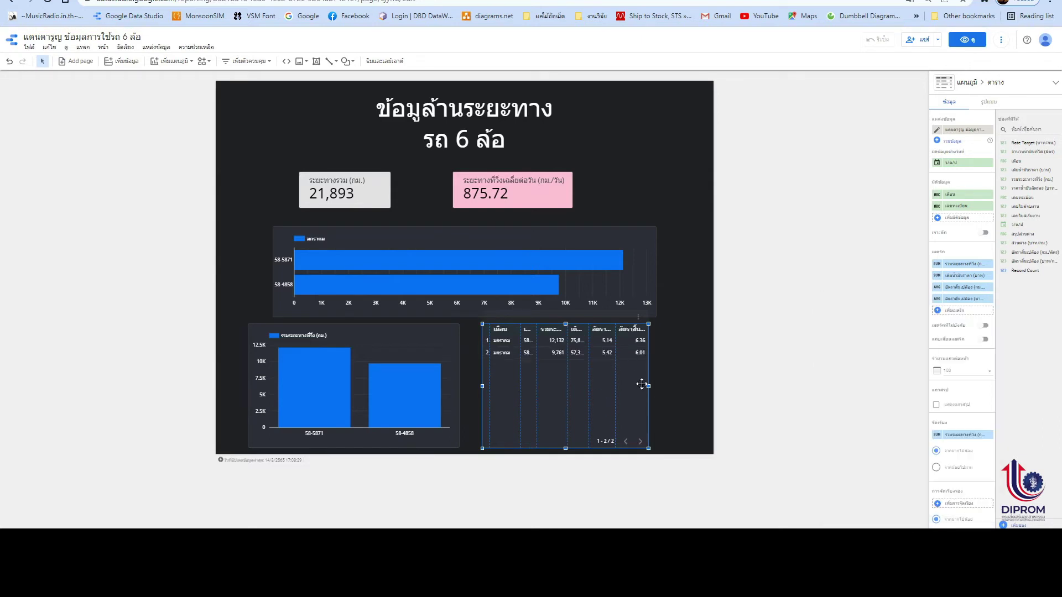
# - Widen the table toward the page's right edge and slightly toward the column chart
pyautogui.moveTo(649, 386); pyautogui.dragTo(691, 386)
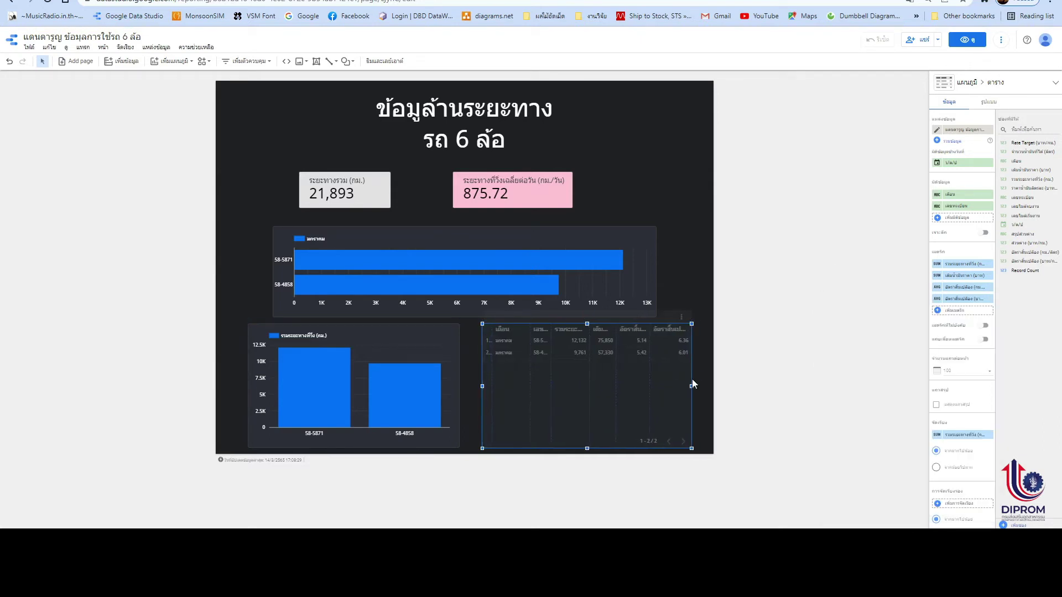
pyautogui.moveTo(482, 386); pyautogui.dragTo(479, 386)
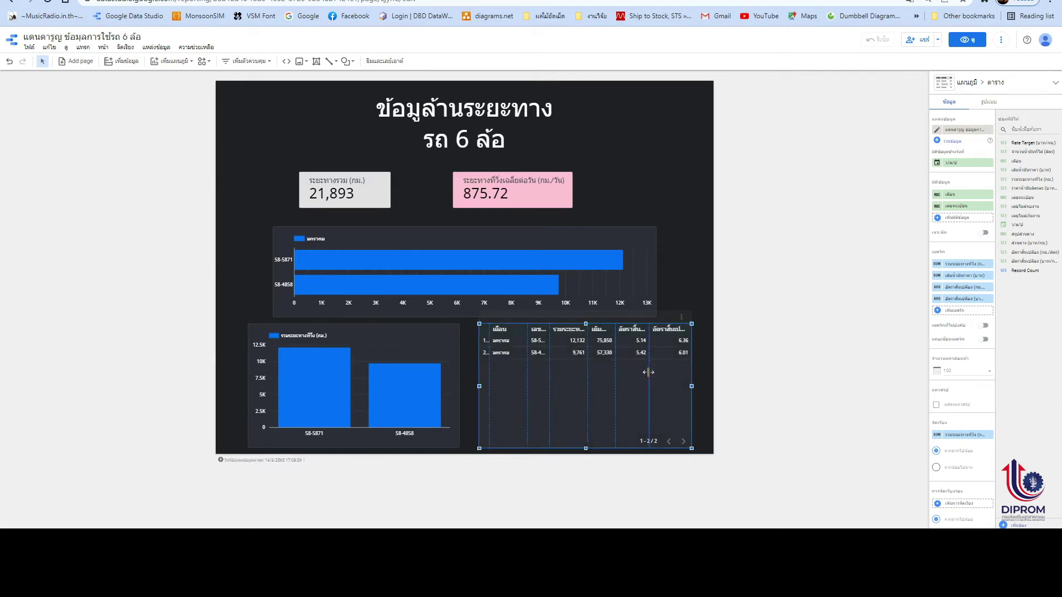
# - Rebalance the table's column widths so that the vehicle-registration column (เลขทะเบียน) is wide enough for its header and values
pyautogui.moveTo(659, 368); pyautogui.dragTo(525, 379)
# - Enable cross-filtering interaction on the horizontal bar chart, the column chart and the table
pyautogui.click(542, 220)
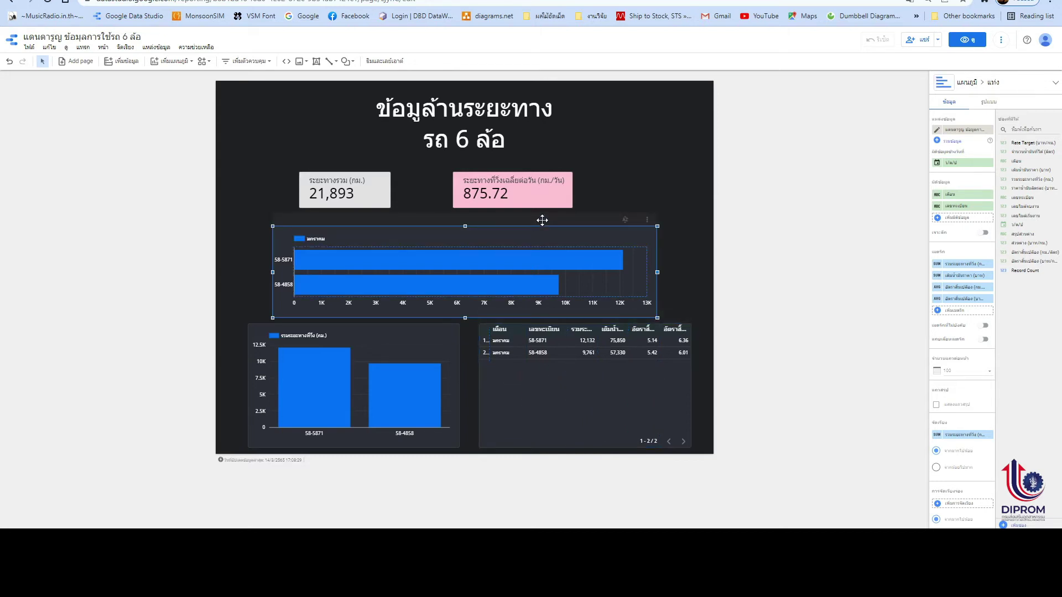
pyautogui.scroll(-5, 967, 396)
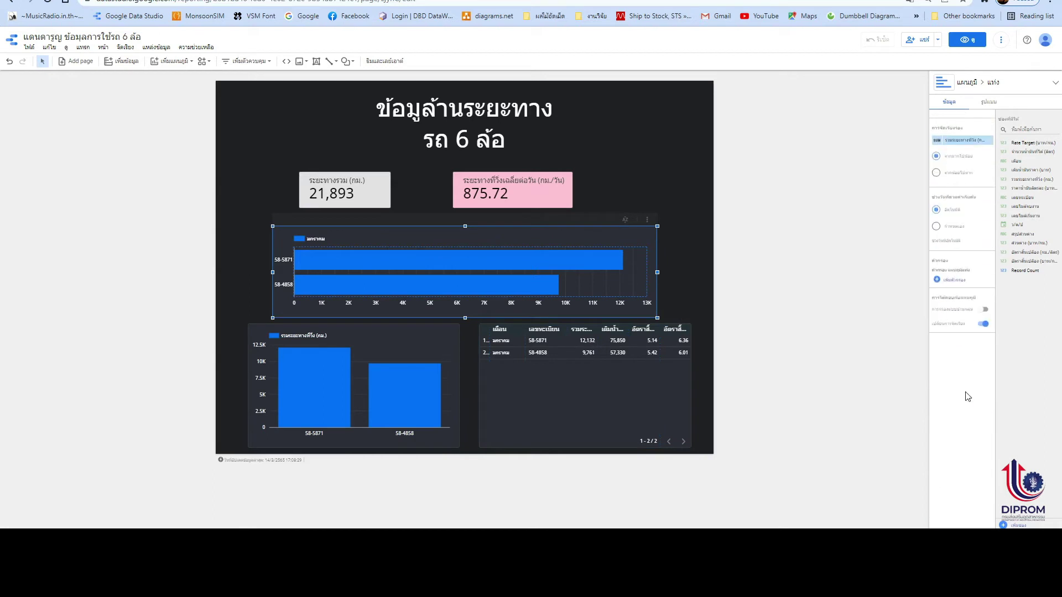
pyautogui.click(984, 310)
pyautogui.click(410, 327)
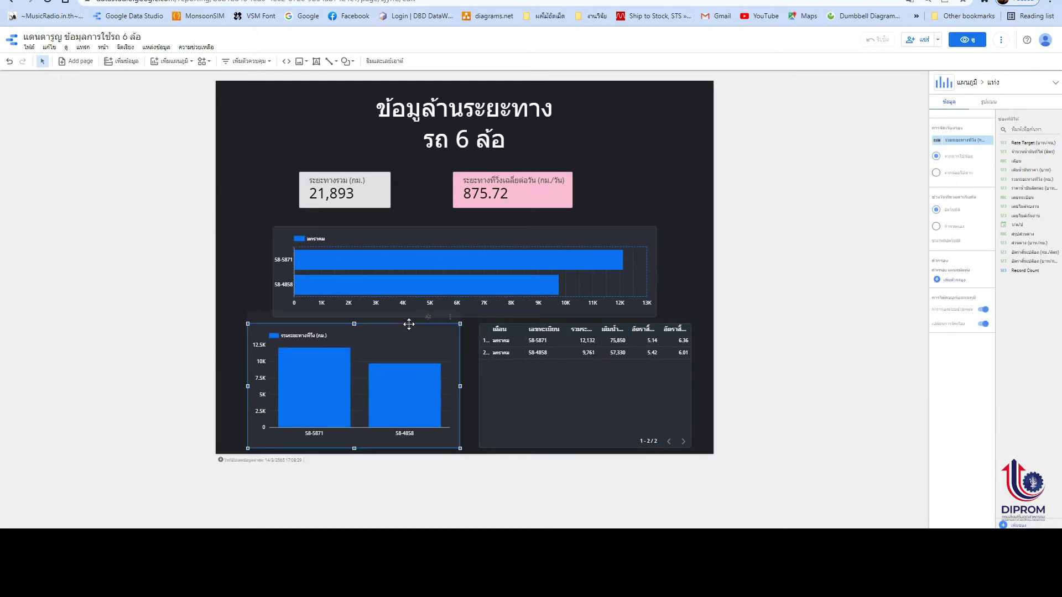
pyautogui.click(984, 310)
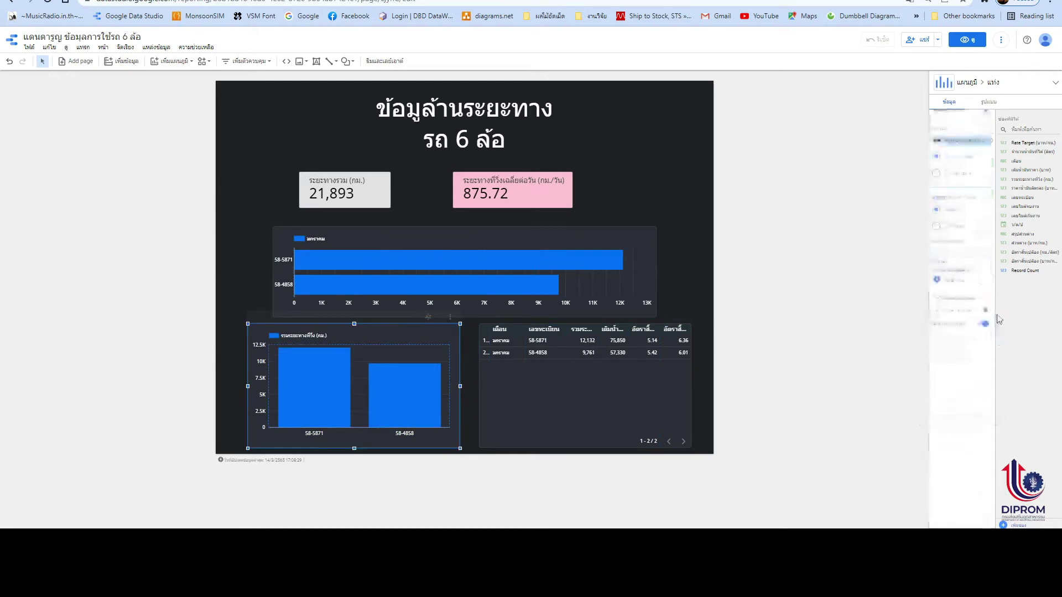
pyautogui.click(555, 397)
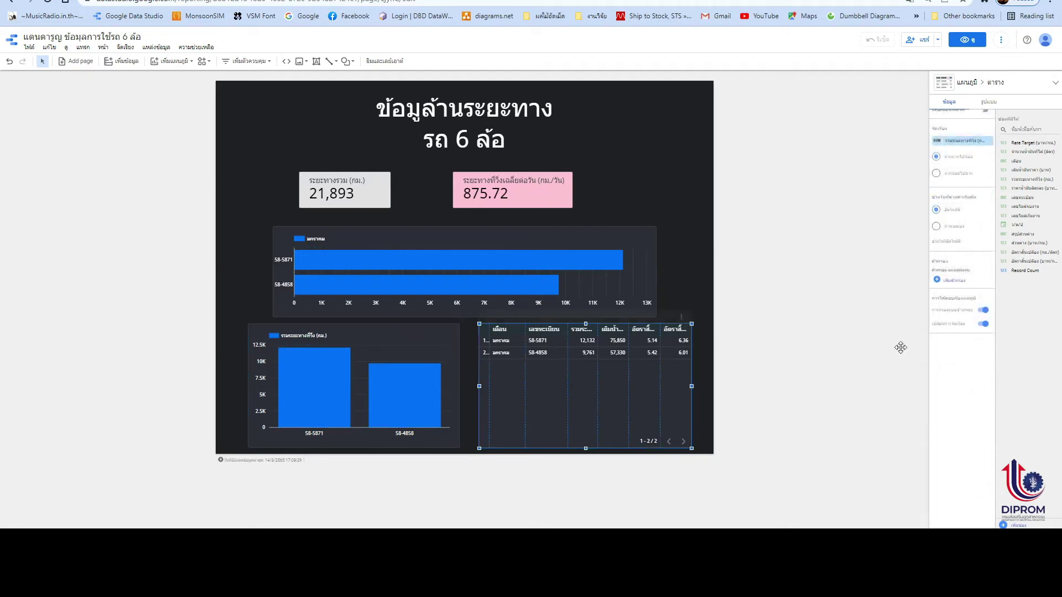
pyautogui.click(982, 359)
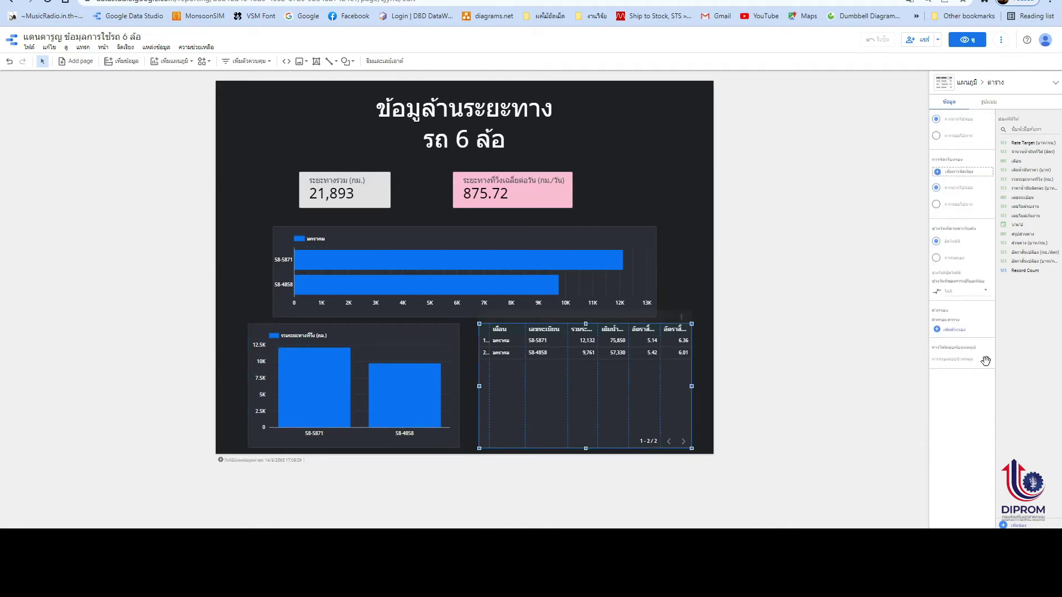
pyautogui.click(823, 333)
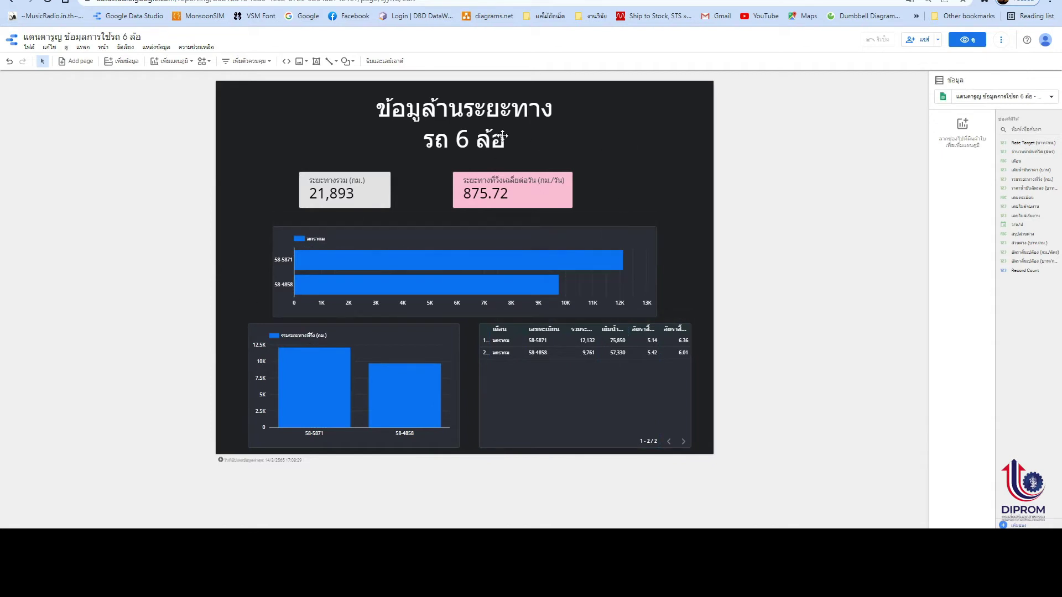
# - Add a drop-down list control for เดือน beside the report title, above the charts
pyautogui.click(247, 61)
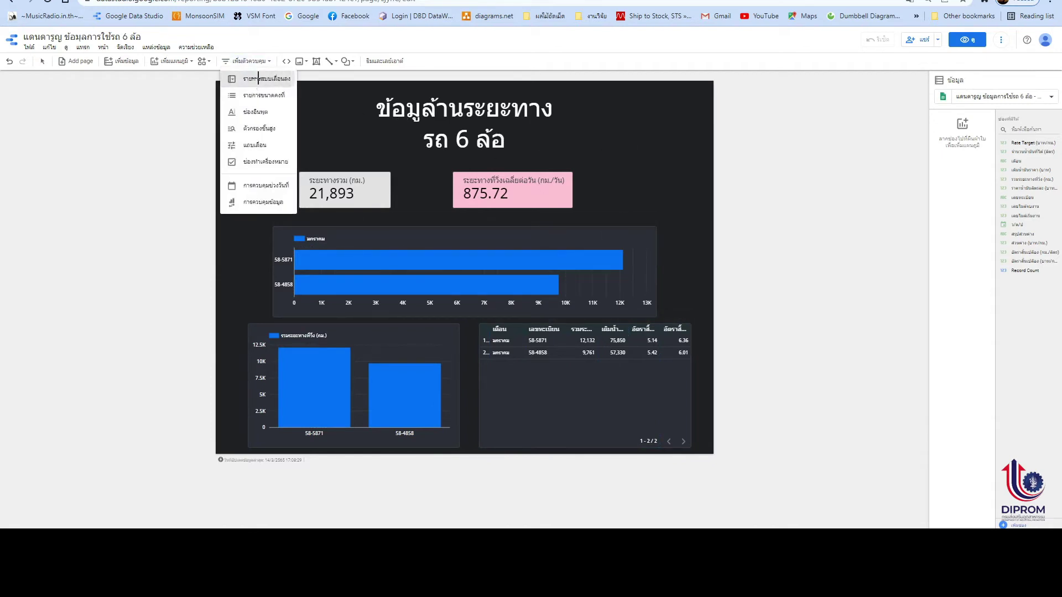
pyautogui.click(258, 78)
pyautogui.click(572, 130)
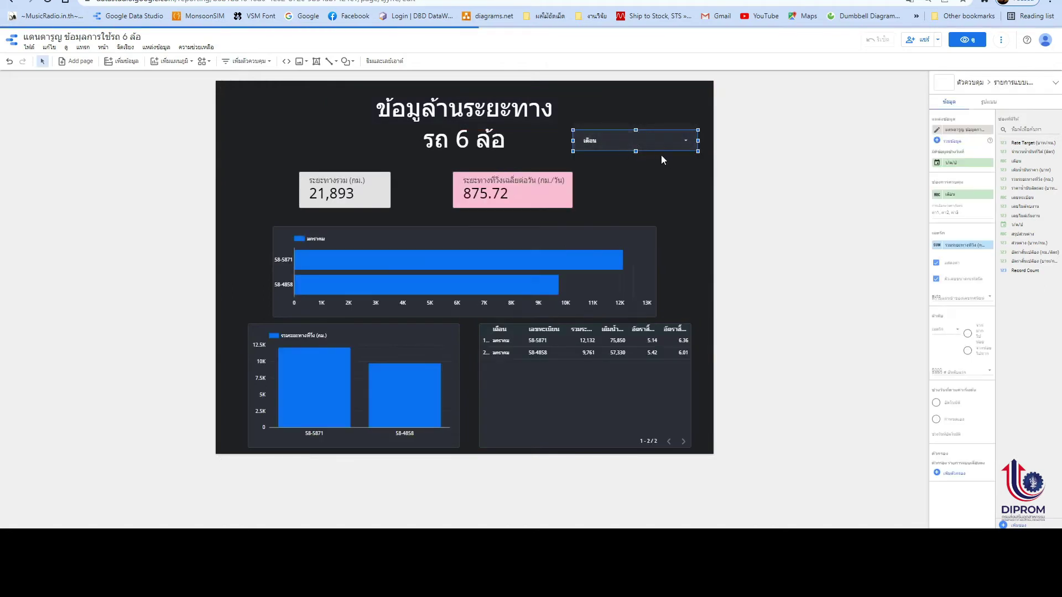
# - Add a second drop-down list control for เลขทะเบียน below the เดือน control and shrink both to matching widths
pyautogui.click(247, 61)
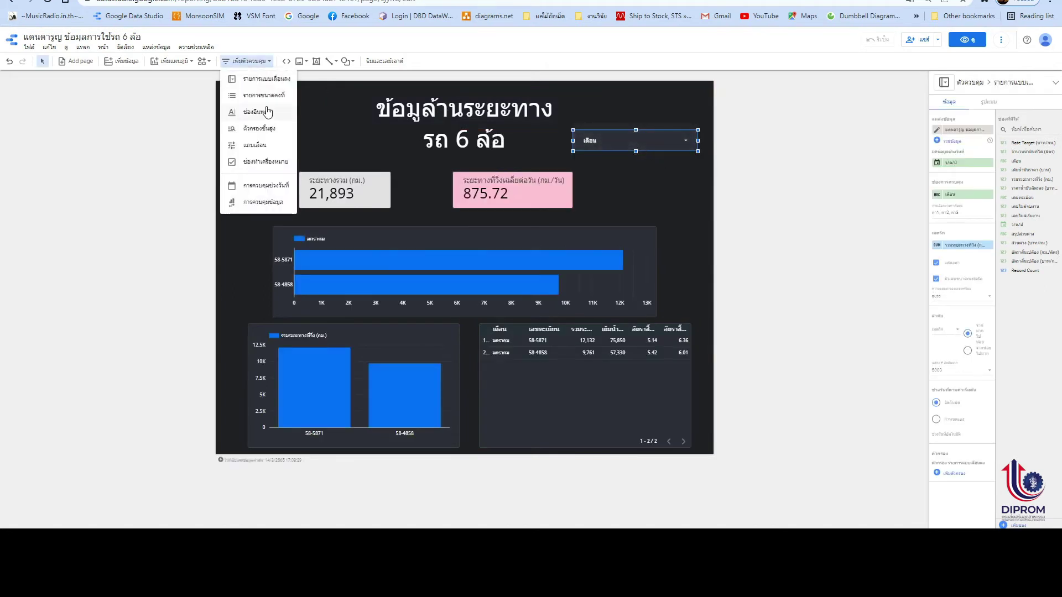
pyautogui.click(263, 79)
pyautogui.click(580, 160)
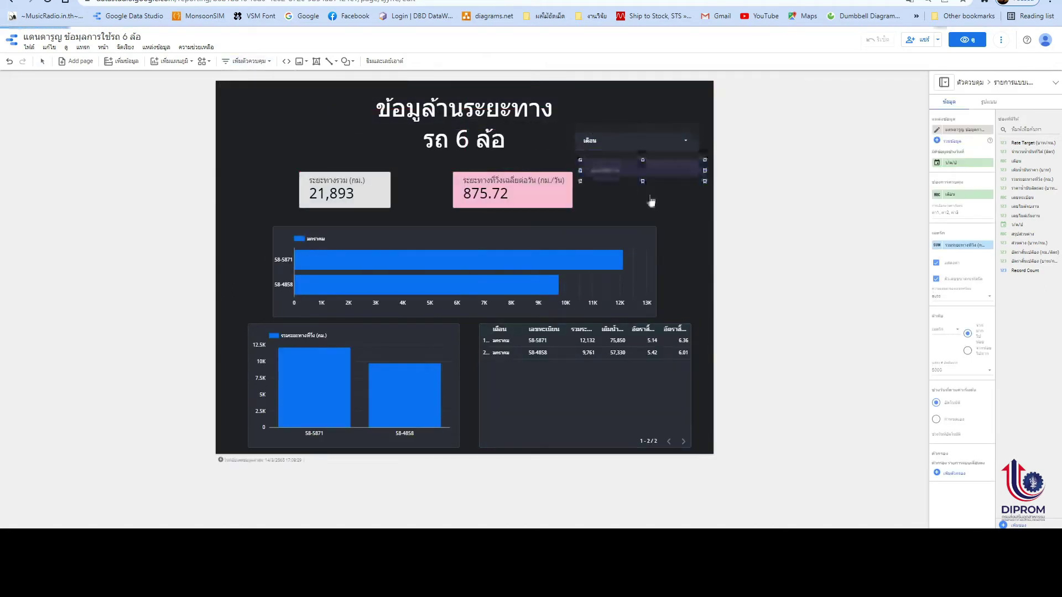
pyautogui.moveTo(620, 141); pyautogui.dragTo(643, 159)
pyautogui.moveTo(724, 162); pyautogui.dragTo(720, 162)
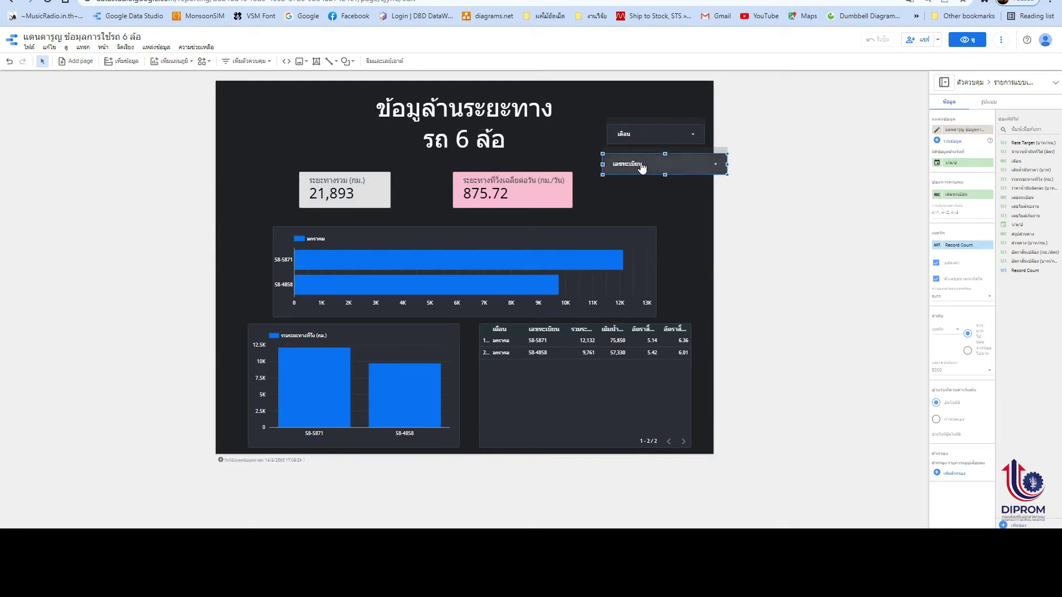
pyautogui.moveTo(622, 162)
pyautogui.mouseDown()
pyautogui.moveTo(635, 163)
pyautogui.moveTo(627, 159)
pyautogui.mouseUp()
pyautogui.moveTo(730, 164); pyautogui.dragTo(705, 166)
pyautogui.click(766, 216)
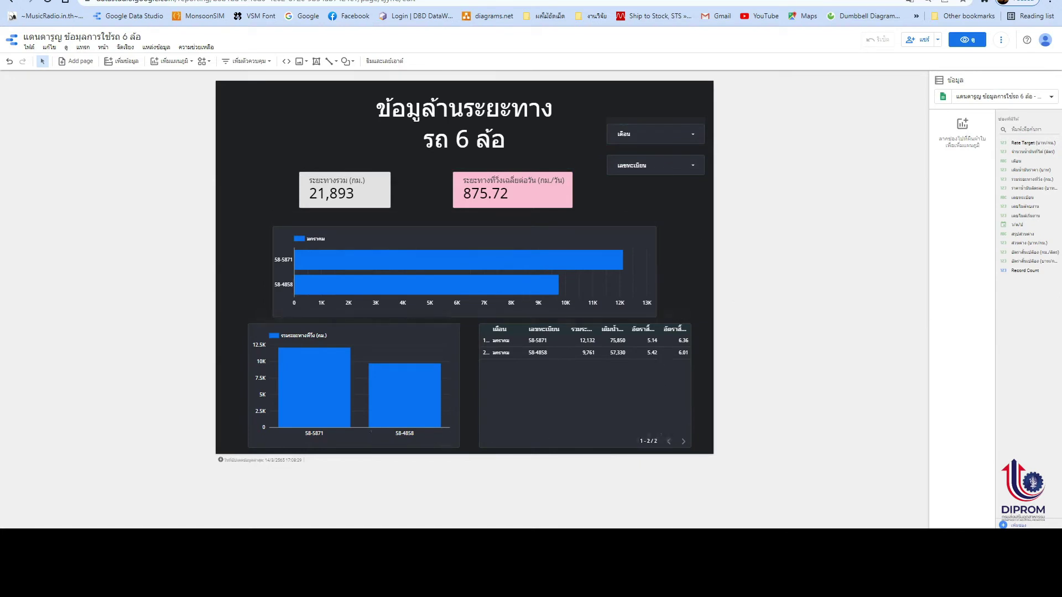
# - Correct the first line of the report title to read ข้อมูลด้านระยะทาง
pyautogui.click(437, 106)
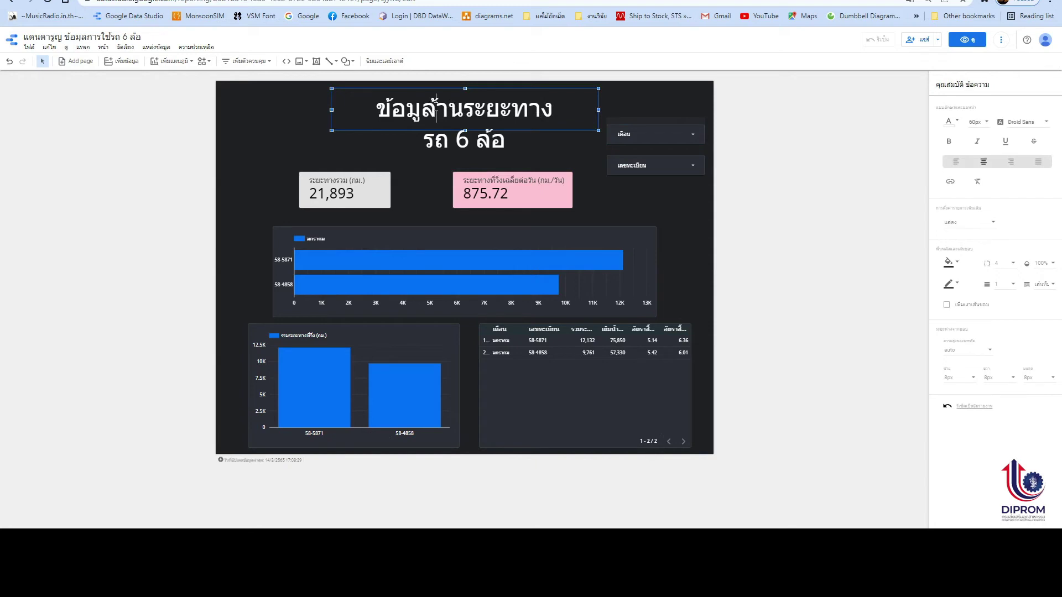
pyautogui.write('ด้')
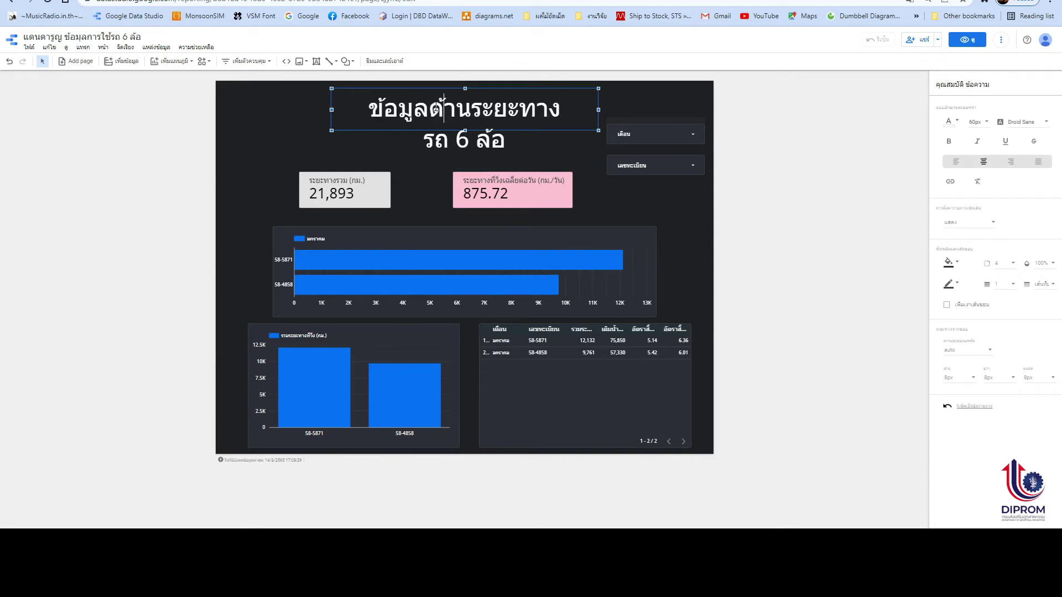
pyautogui.click(668, 265)
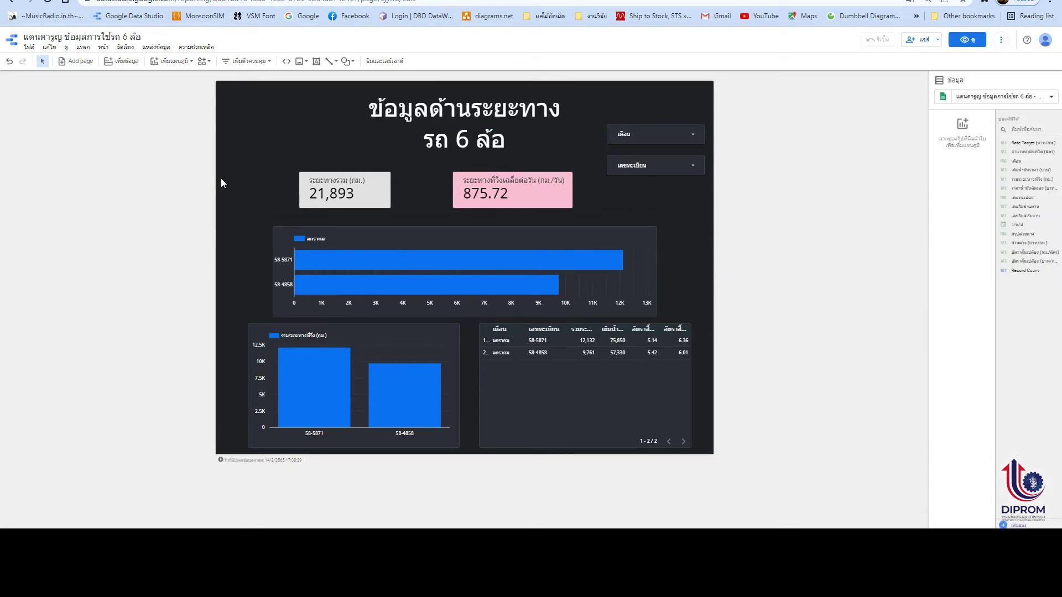
# - Add a second report page and create a text box near its top reading อัตราการใช้รถและน้ำมัน รถ 6 ล้อ
pyautogui.click(76, 61)
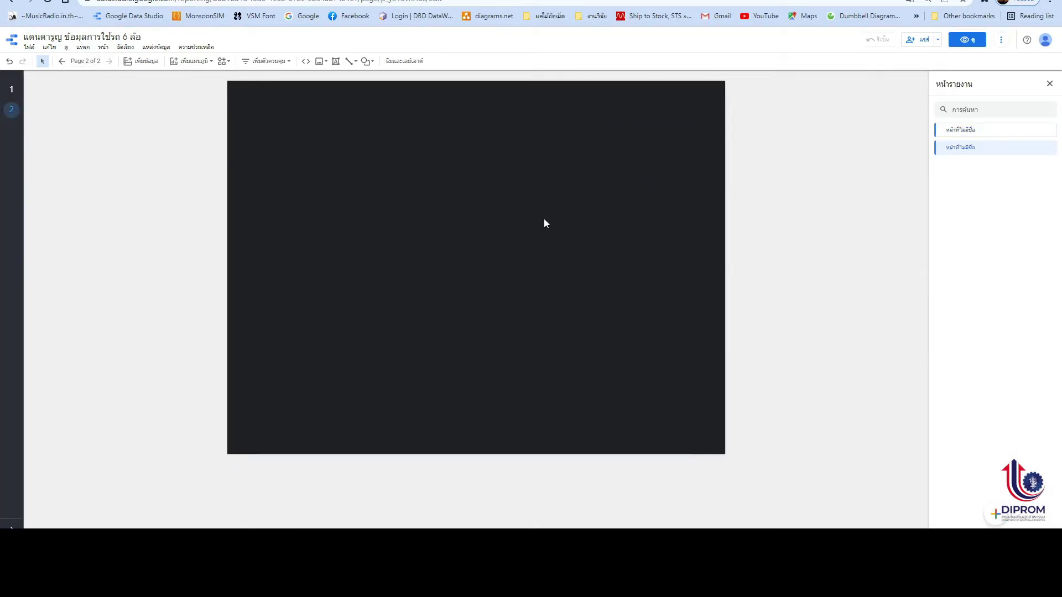
pyautogui.click(336, 61)
pyautogui.moveTo(392, 99); pyautogui.dragTo(579, 141)
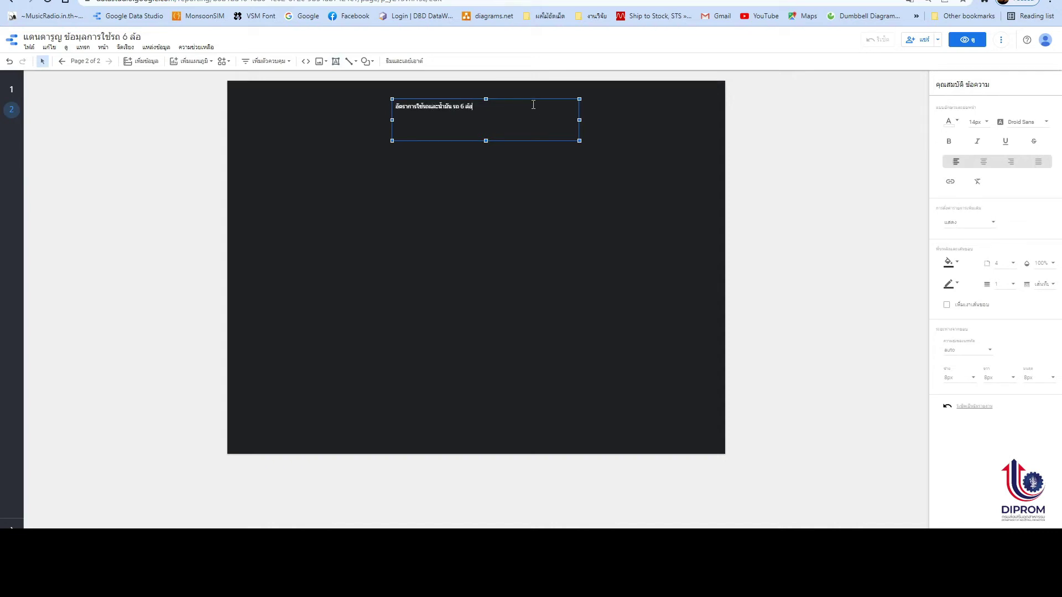
# - Format the second page's title at 60px with centred alignment, in a widened text box near the page's top centre
pyautogui.click(979, 123)
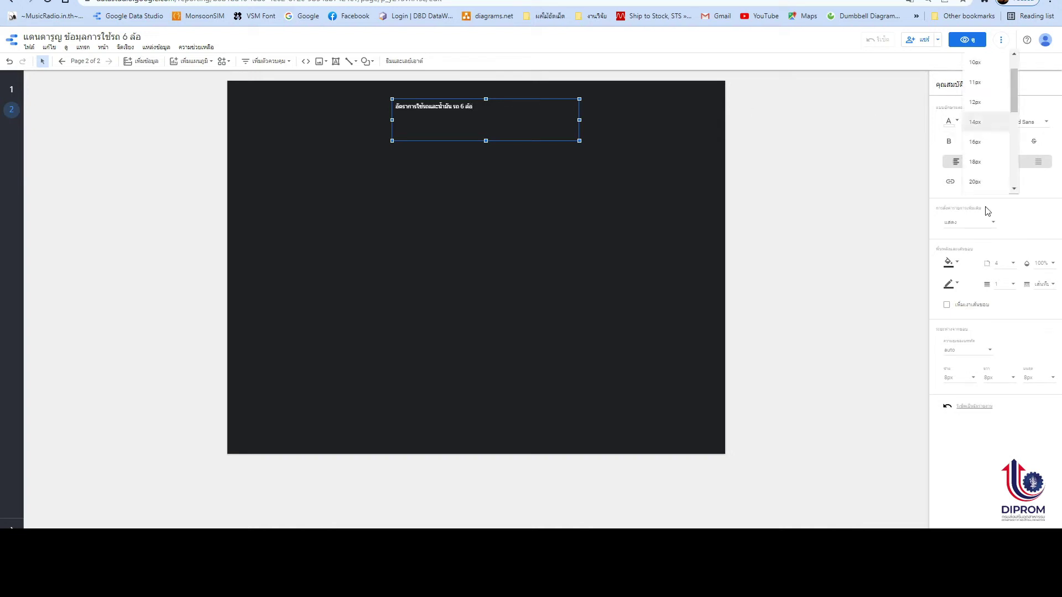
pyautogui.scroll(-3, 974, 149)
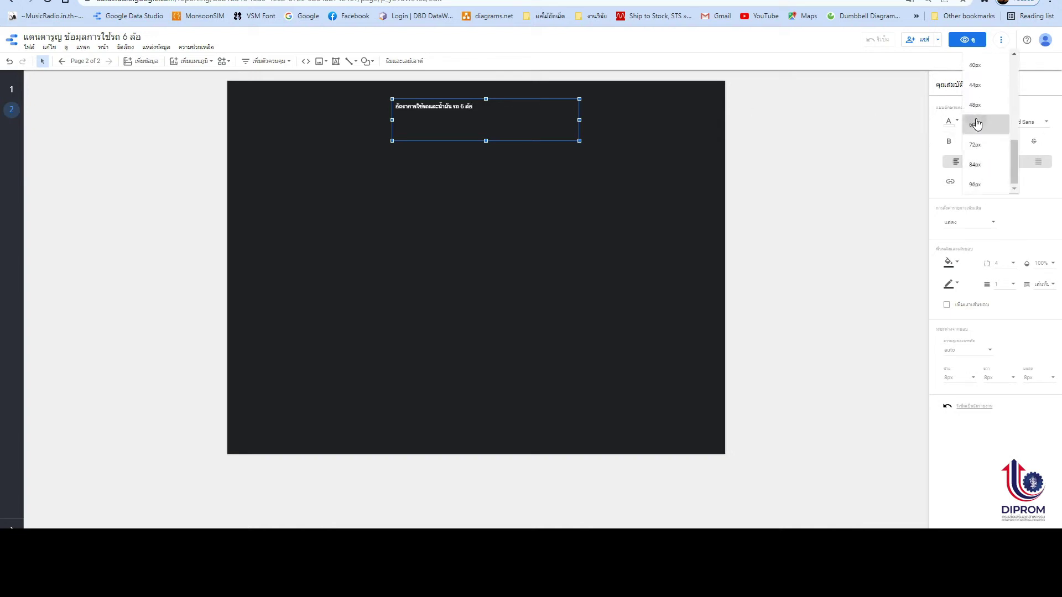
pyautogui.click(975, 124)
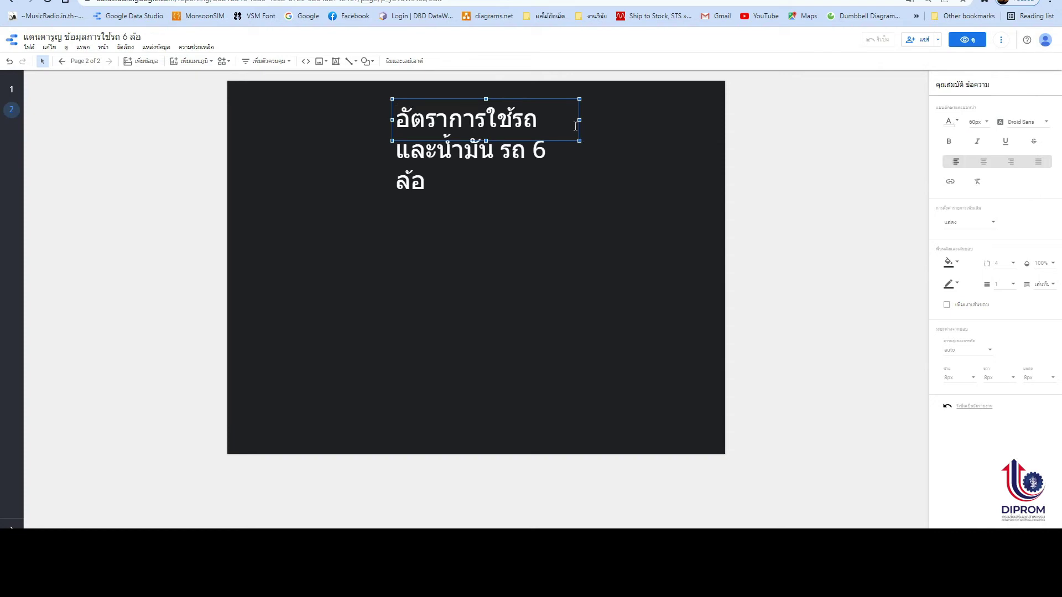
pyautogui.moveTo(579, 119); pyautogui.dragTo(647, 120)
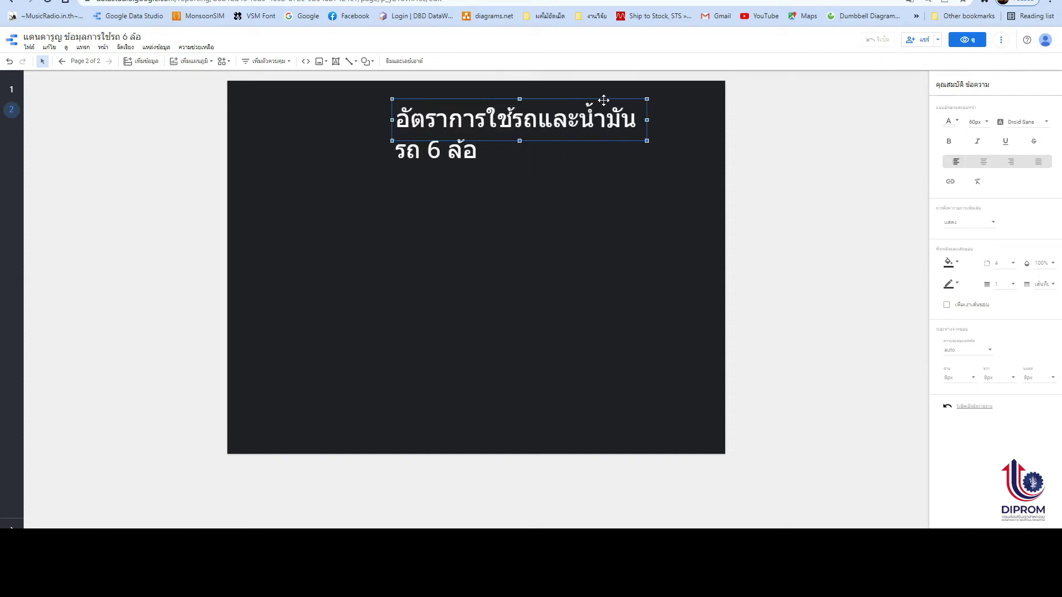
pyautogui.click(983, 161)
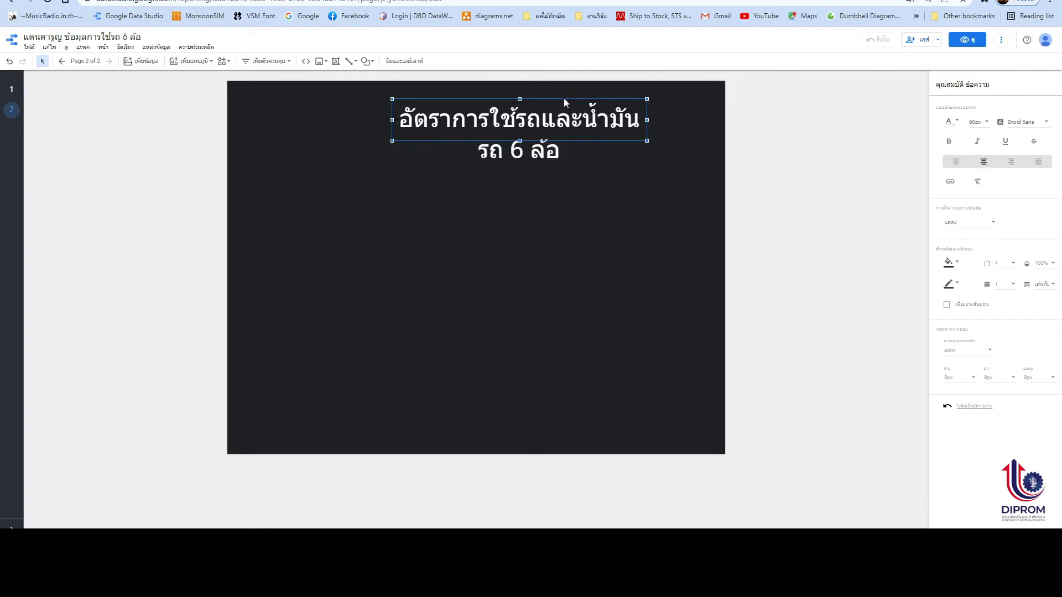
pyautogui.moveTo(563, 97); pyautogui.dragTo(506, 92)
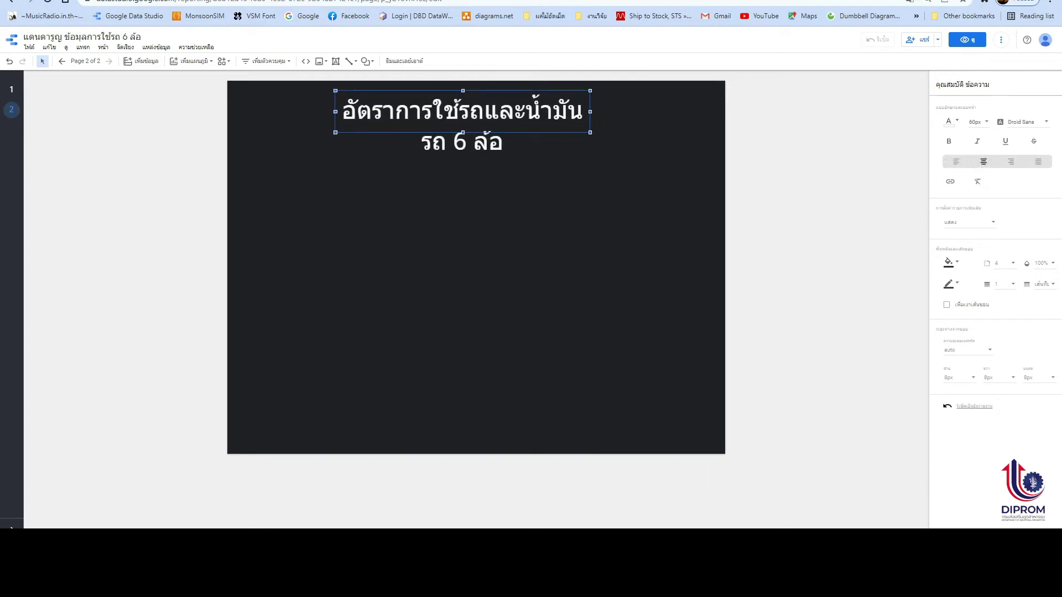
# - Add a scorecard below the title with the summed metric เติมน้ำมันราคา (บาท), and rename the metric ค่าน้ำมัน (บาท)
pyautogui.click(188, 61)
pyautogui.click(182, 113)
pyautogui.click(287, 163)
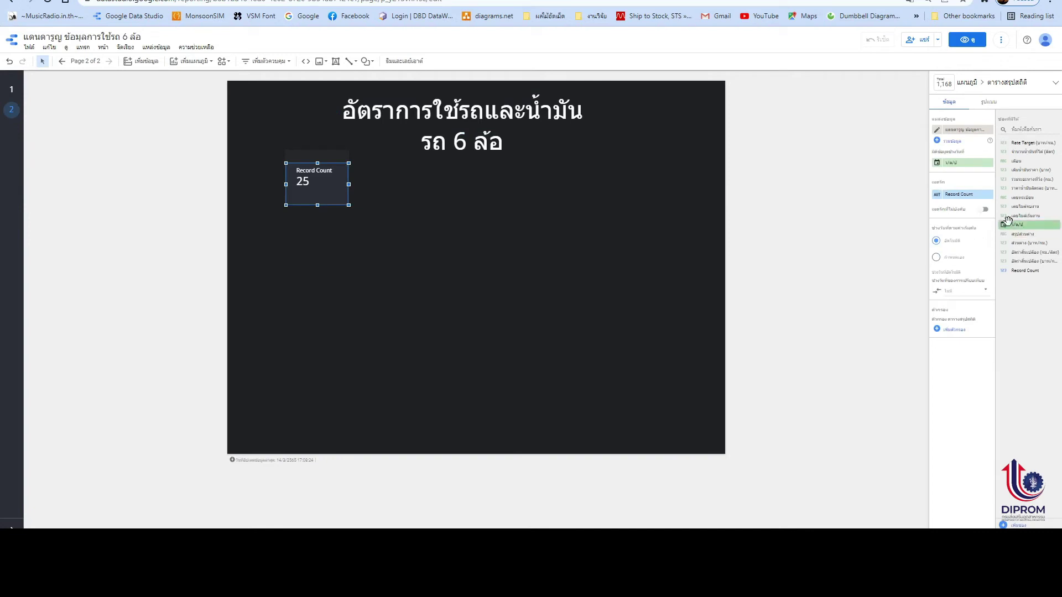
pyautogui.moveTo(1023, 170); pyautogui.dragTo(967, 199)
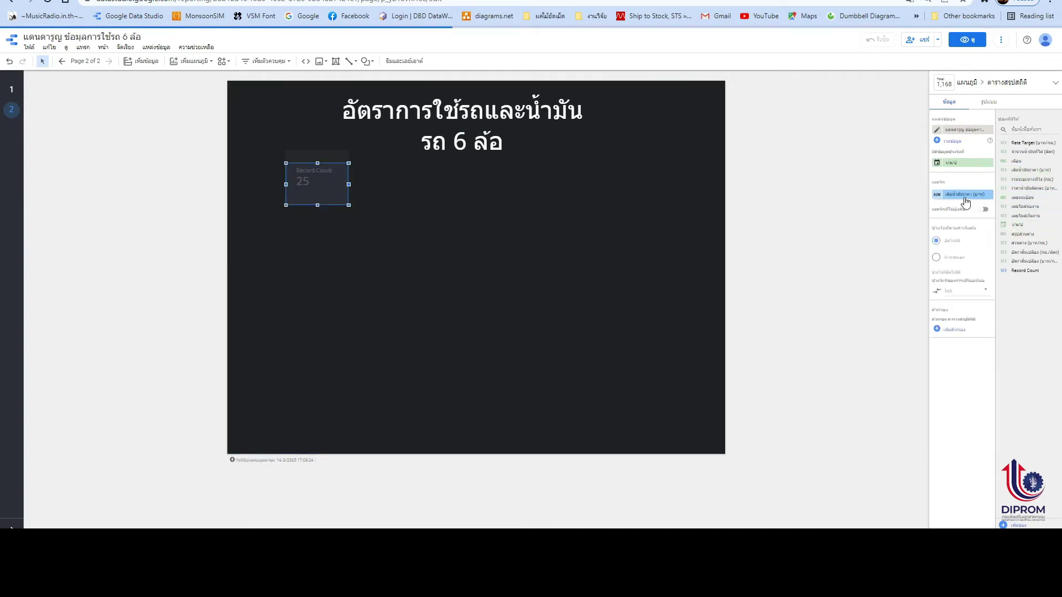
pyautogui.click(965, 195)
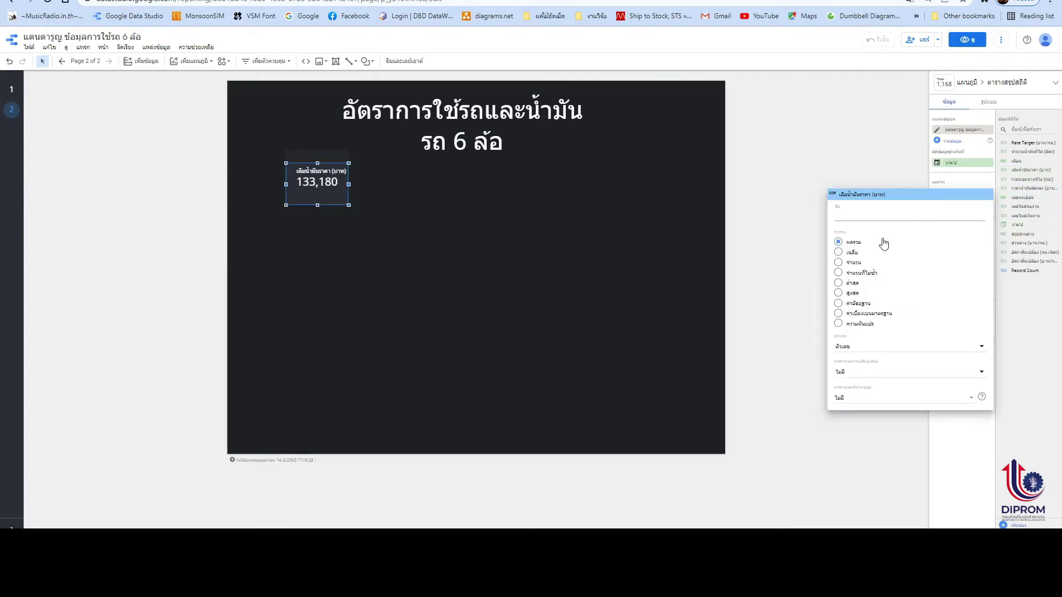
pyautogui.write('ค่าน้ำมัน (บาท')
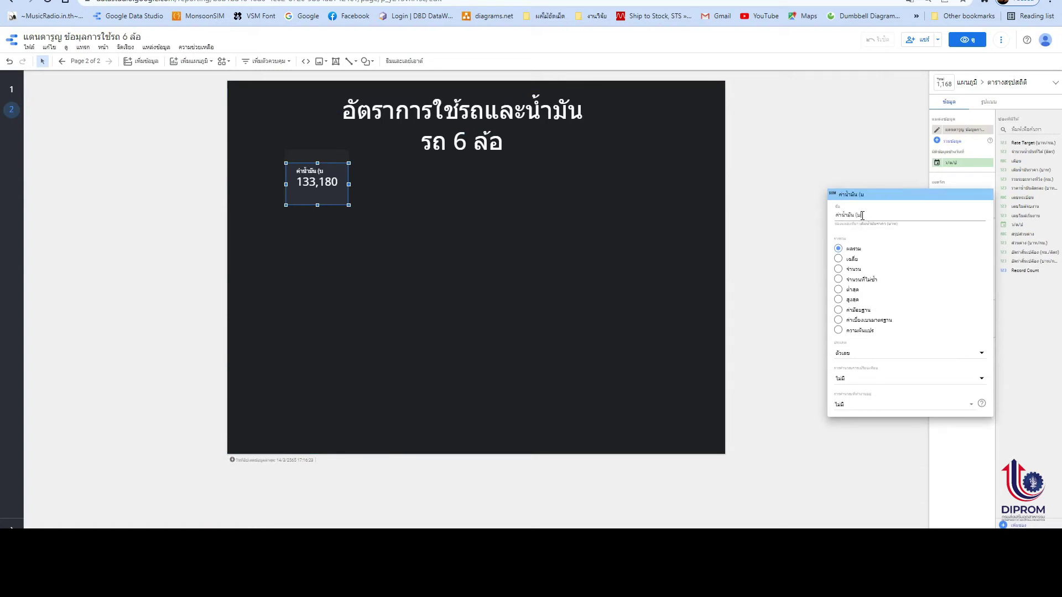
pyautogui.click(637, 257)
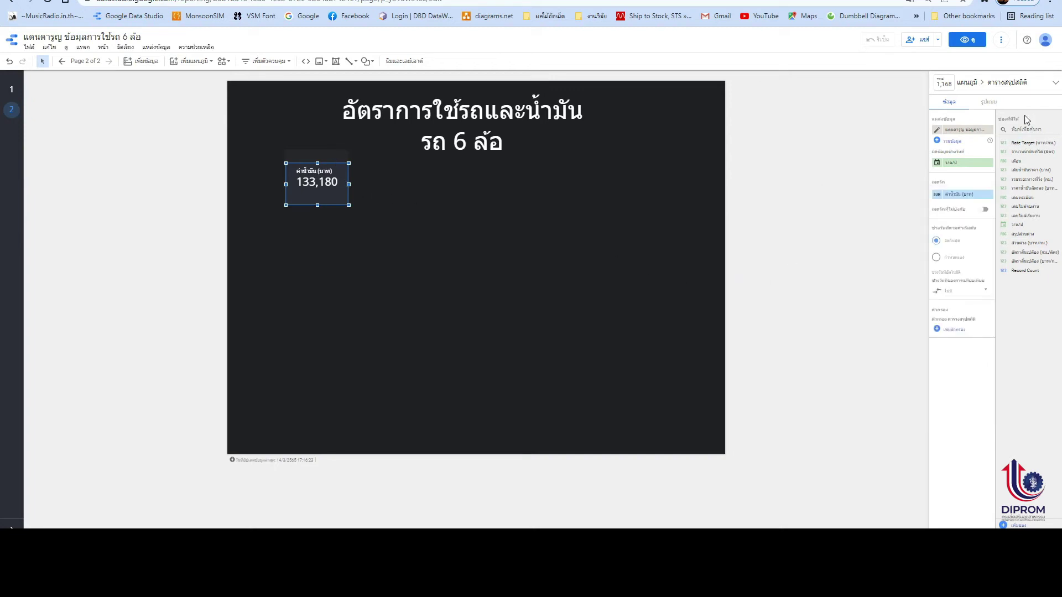
# - Set the fuel-cost scorecard's font size to 36px and widen the card to fit its value
pyautogui.click(985, 104)
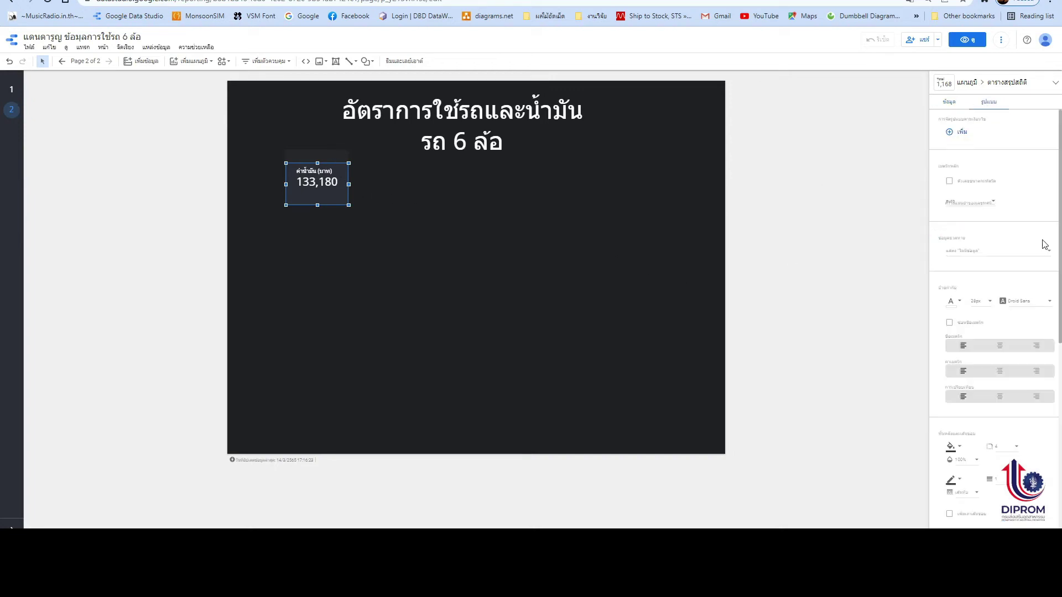
pyautogui.click(991, 303)
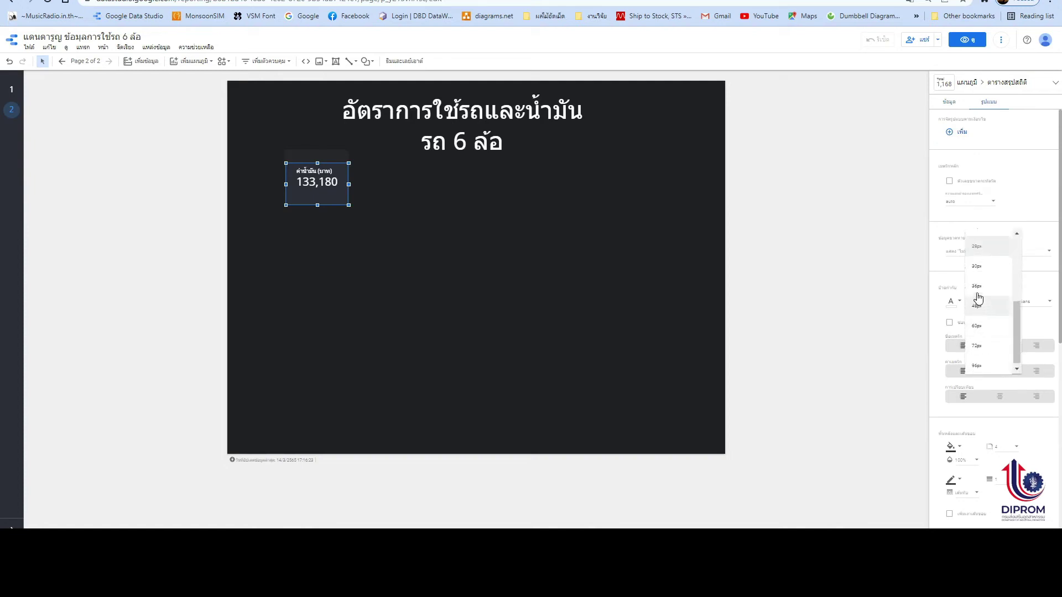
pyautogui.click(979, 287)
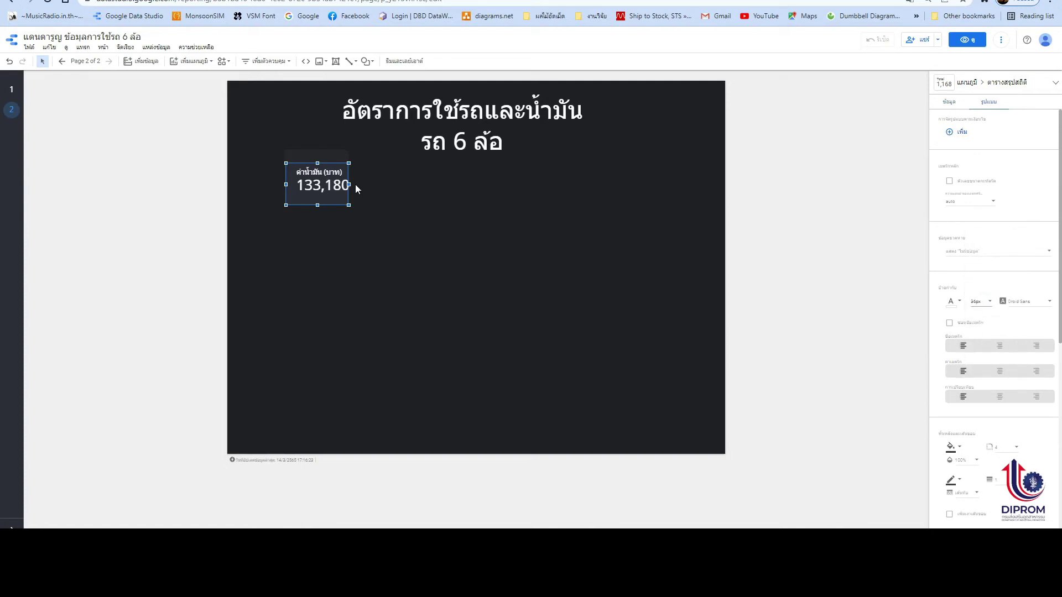
pyautogui.moveTo(349, 184); pyautogui.dragTo(358, 184)
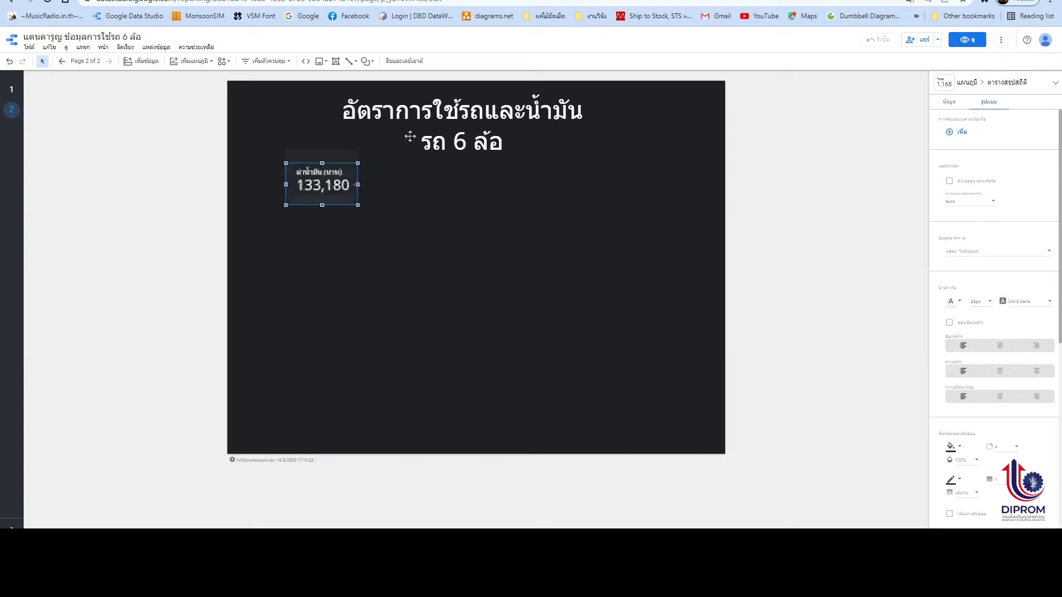
# - Give the fuel-cost scorecard black text and a green background
pyautogui.click(957, 303)
pyautogui.click(951, 343)
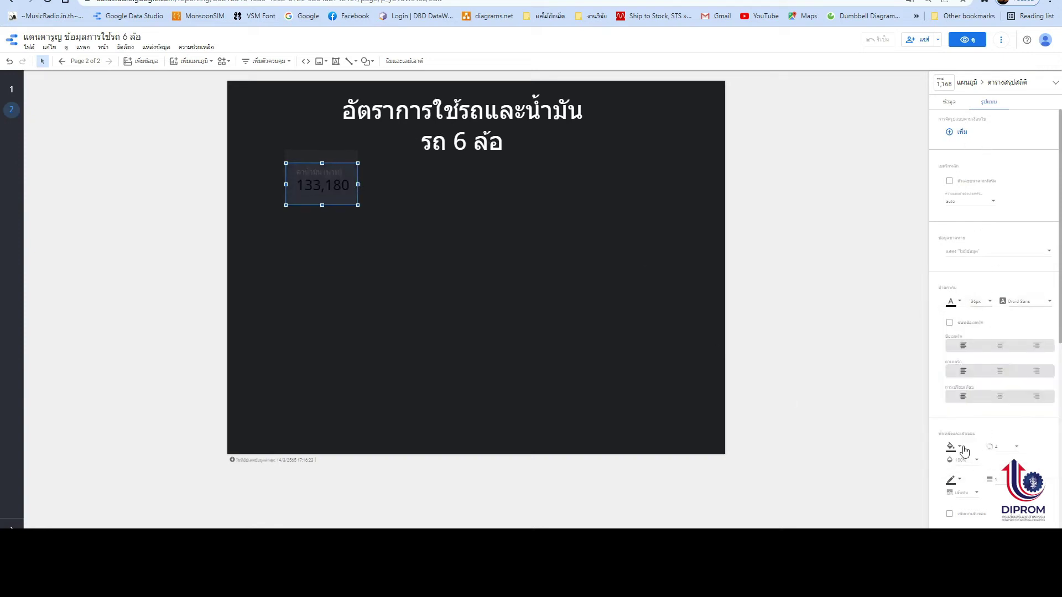
pyautogui.click(962, 448)
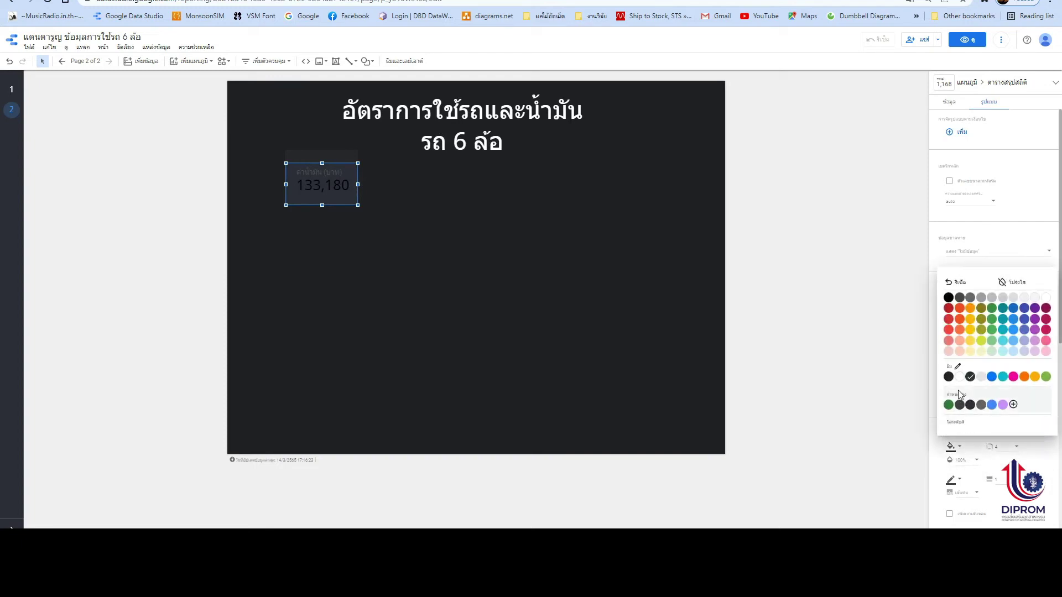
pyautogui.click(981, 341)
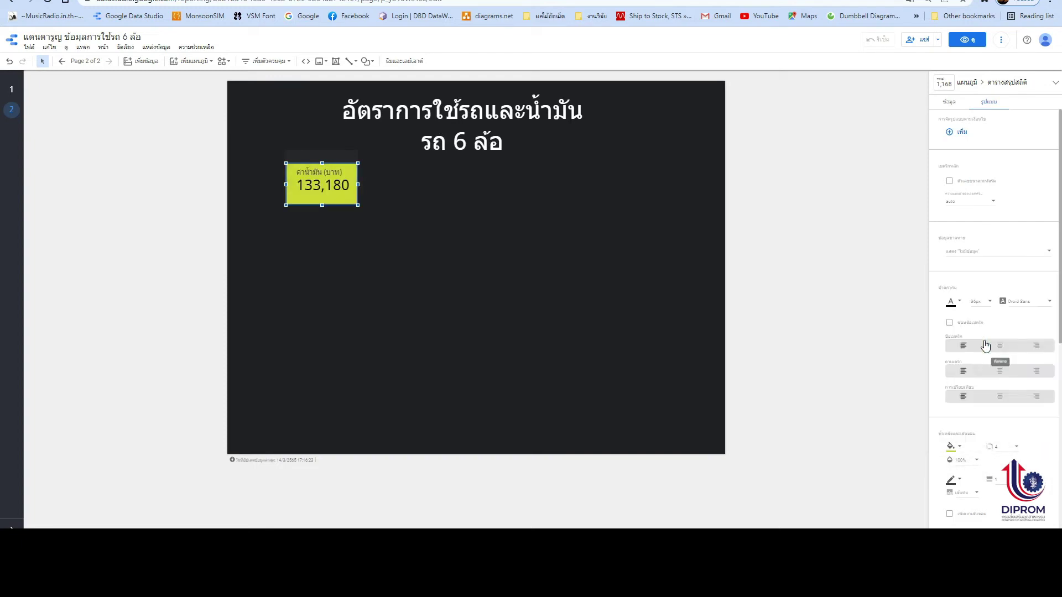
pyautogui.click(952, 447)
pyautogui.click(1046, 377)
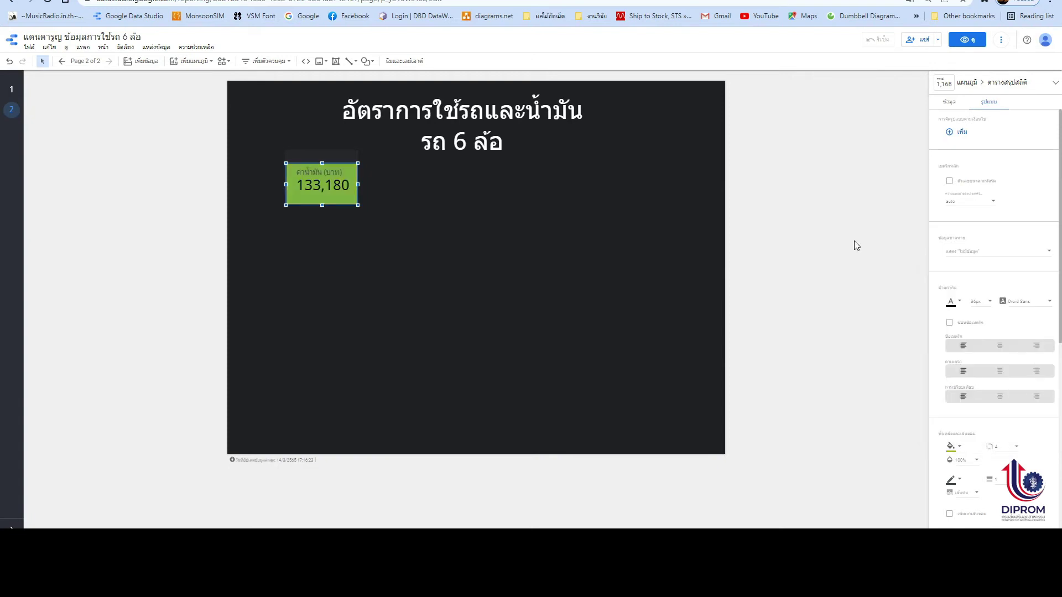
pyautogui.click(826, 230)
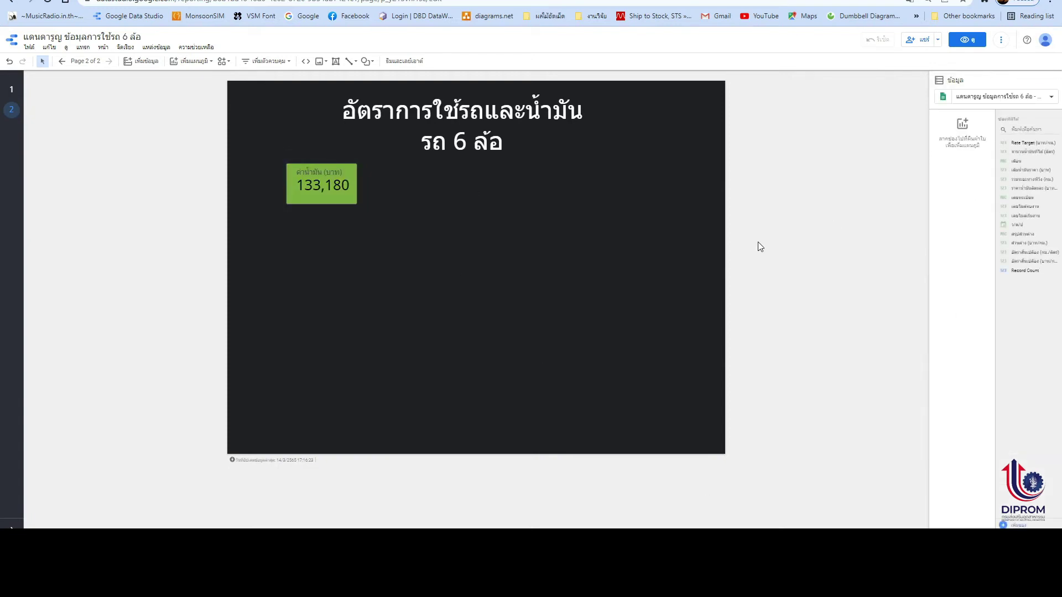
# - Duplicate the green fuel-cost scorecard on the second page
pyautogui.click(329, 168)
pyautogui.hotkey('ctrl', 'c')
pyautogui.hotkey('ctrl', 'v')
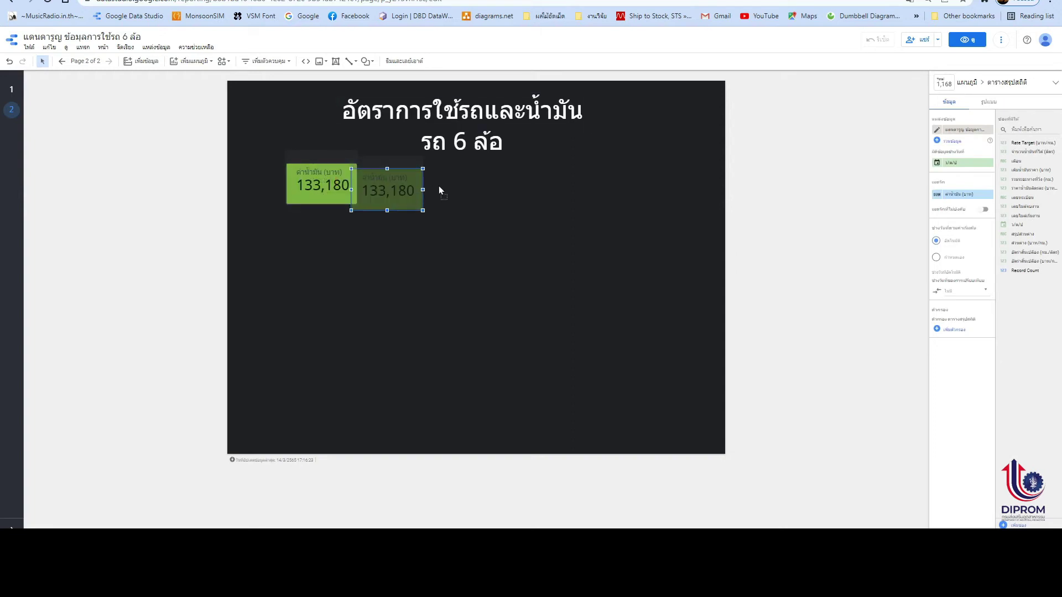